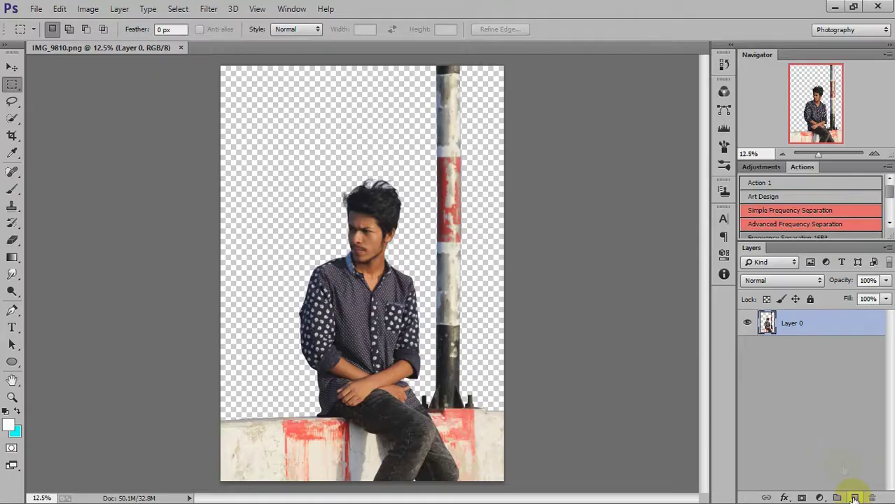
# Add a new empty Layer 1 and place it beneath the man's Layer 0
pyautogui.click(854, 497)
pyautogui.moveTo(798, 324); pyautogui.dragTo(790, 348)
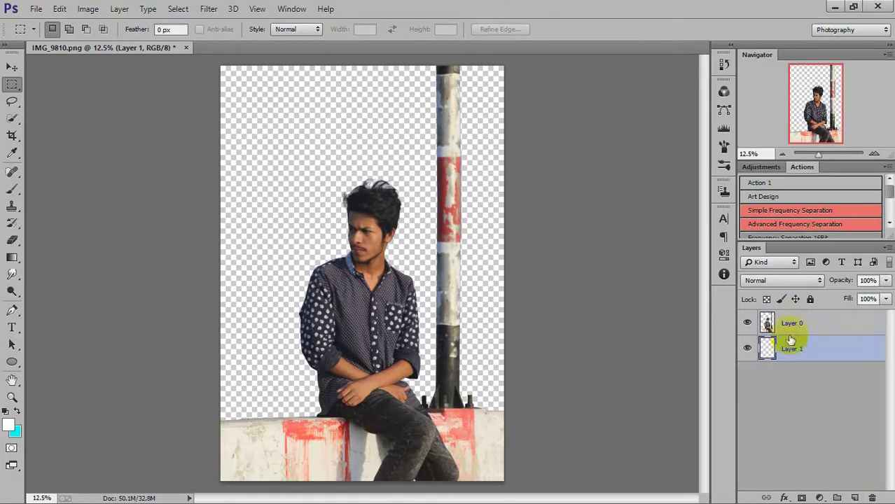
# In Camera Raw on Layer 0, lower the oranges' saturation and raise their luminance to +32
pyautogui.click(790, 323)
pyautogui.click(210, 9)
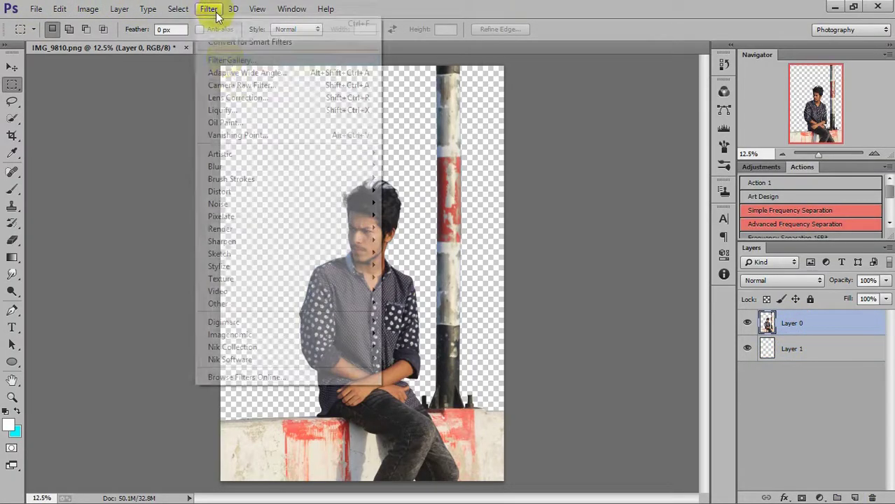
pyautogui.click(235, 84)
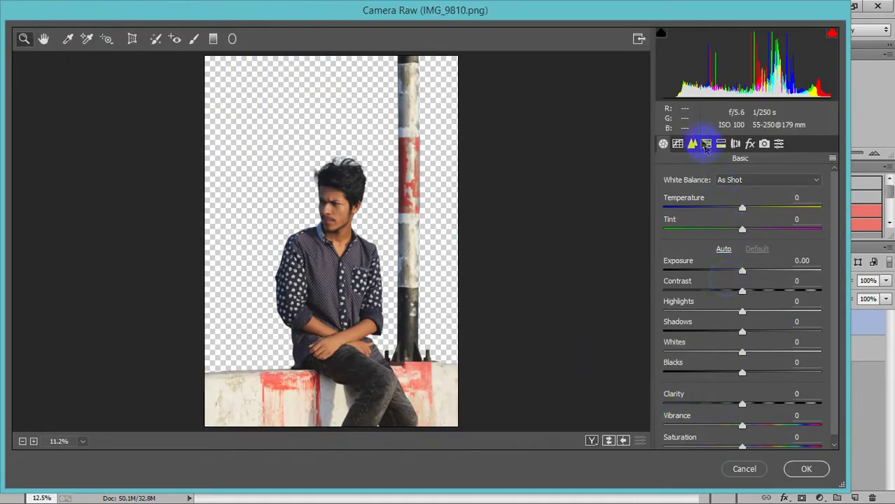
pyautogui.click(706, 145)
pyautogui.moveTo(745, 260); pyautogui.dragTo(700, 261)
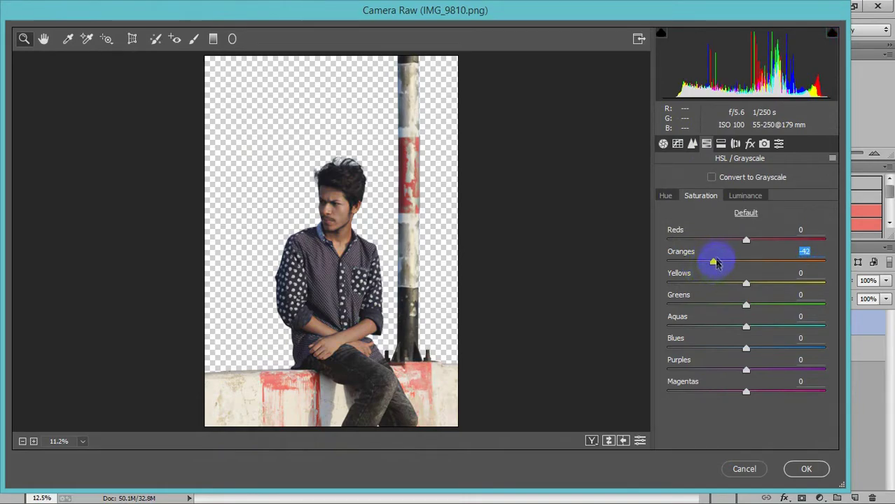
pyautogui.click(745, 195)
pyautogui.moveTo(745, 261); pyautogui.dragTo(769, 260)
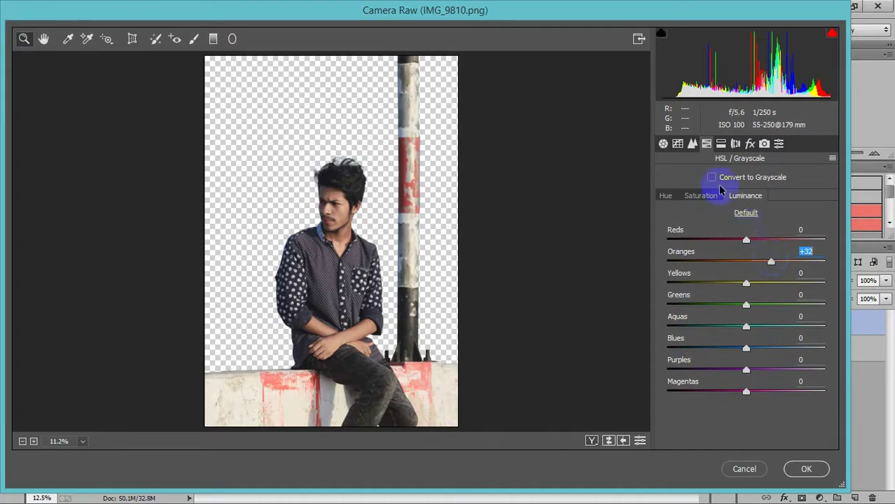
# Set sharpening 28, blacks -28, shadows +16, contrast +26, highlights -16 and clarity +16
pyautogui.click(690, 143)
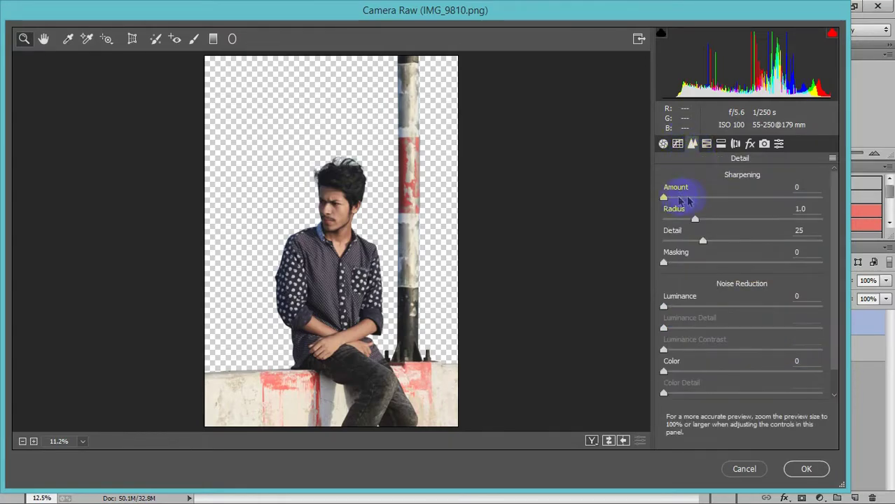
pyautogui.moveTo(687, 199); pyautogui.dragTo(692, 198)
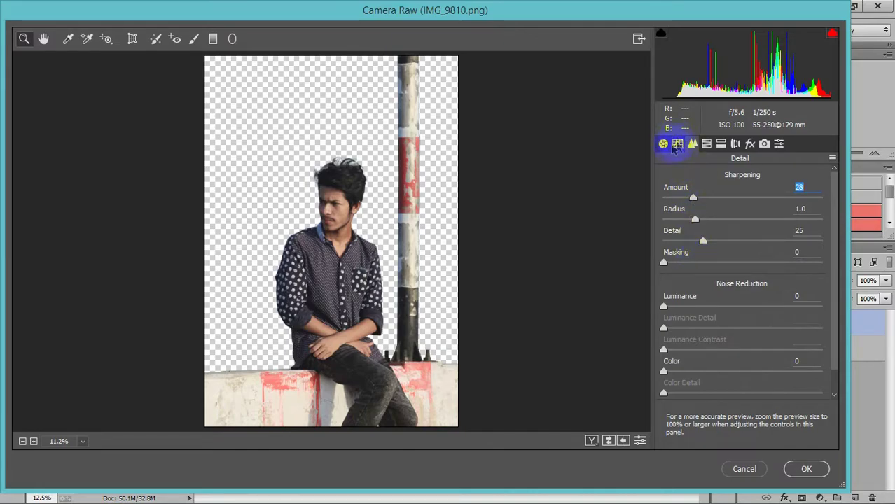
pyautogui.click(663, 144)
pyautogui.moveTo(721, 376); pyautogui.dragTo(719, 372)
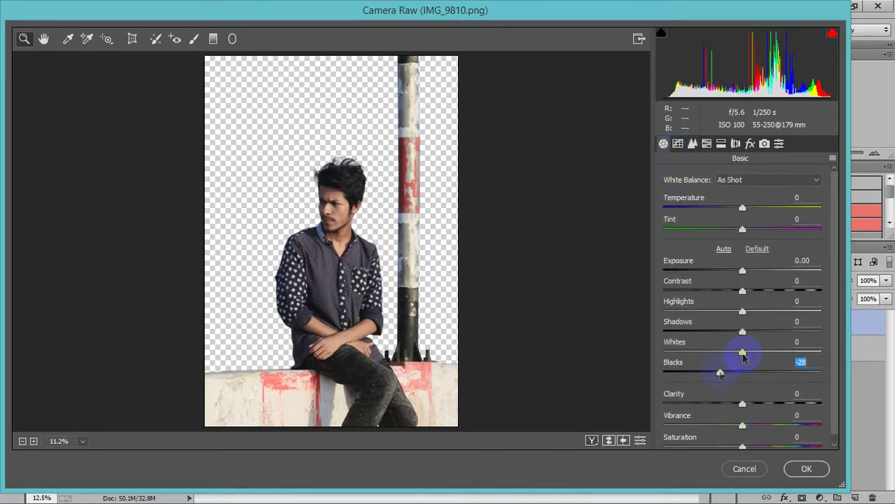
pyautogui.moveTo(743, 331)
pyautogui.mouseDown()
pyautogui.moveTo(756, 331)
pyautogui.moveTo(710, 353)
pyautogui.mouseUp()
pyautogui.moveTo(742, 312)
pyautogui.mouseDown()
pyautogui.moveTo(721, 313)
pyautogui.moveTo(763, 293)
pyautogui.moveTo(746, 271)
pyautogui.mouseUp()
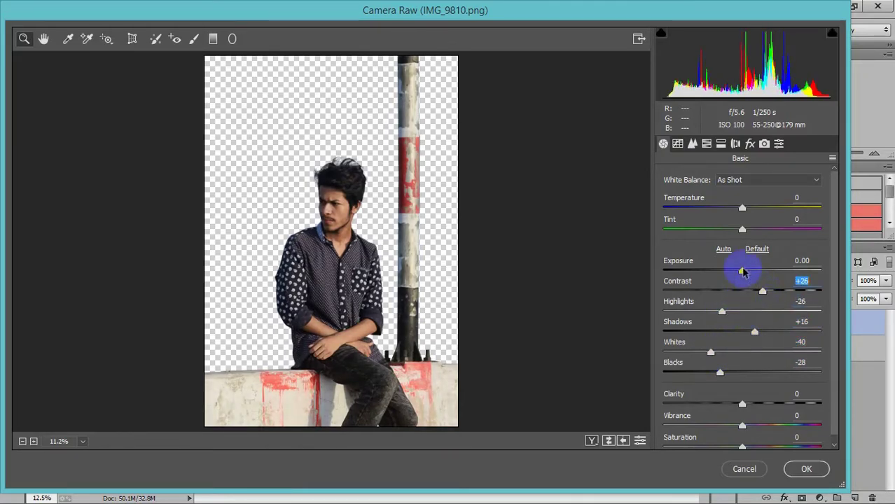
pyautogui.moveTo(722, 312); pyautogui.dragTo(731, 312)
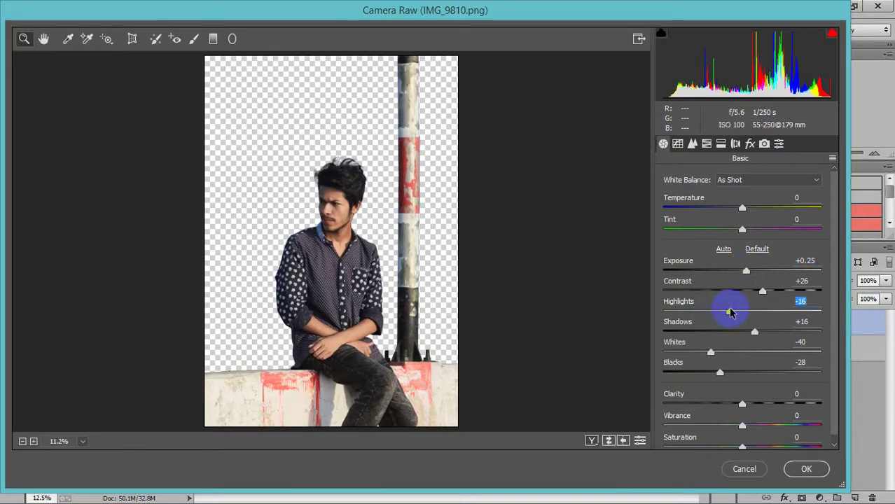
pyautogui.moveTo(742, 404); pyautogui.dragTo(755, 404)
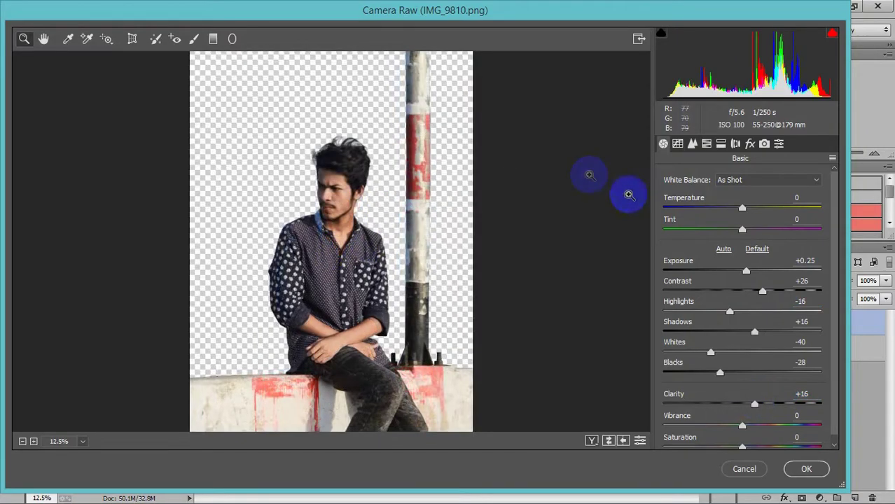
# Desaturate the oranges further to -34 and apply the Camera Raw filter
pyautogui.click(706, 143)
pyautogui.click(701, 195)
pyautogui.moveTo(745, 262)
pyautogui.mouseDown()
pyautogui.moveTo(721, 261)
pyautogui.moveTo(739, 262)
pyautogui.mouseUp()
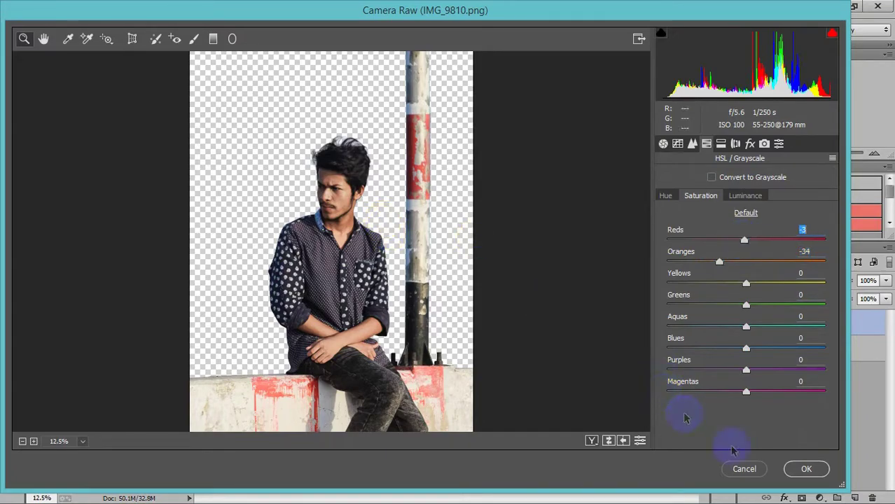
pyautogui.click(803, 468)
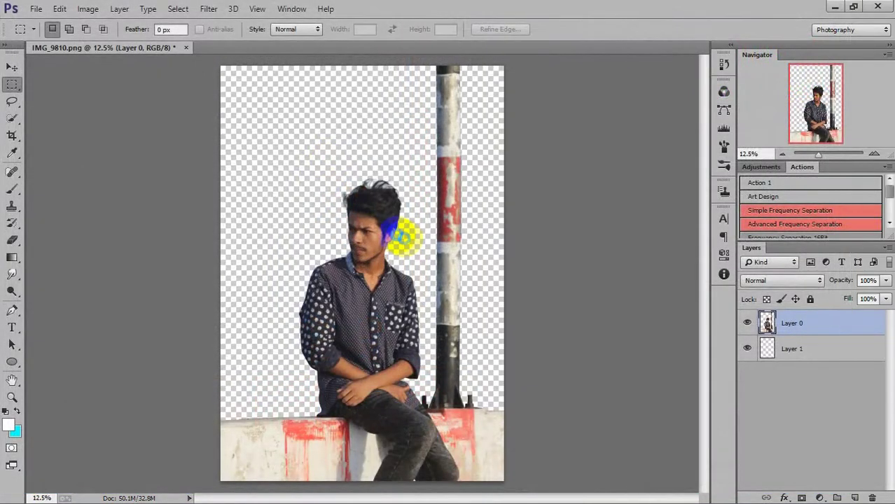
# Place the city skyline image as an embedded layer, scaled to about 598%
pyautogui.press('e')
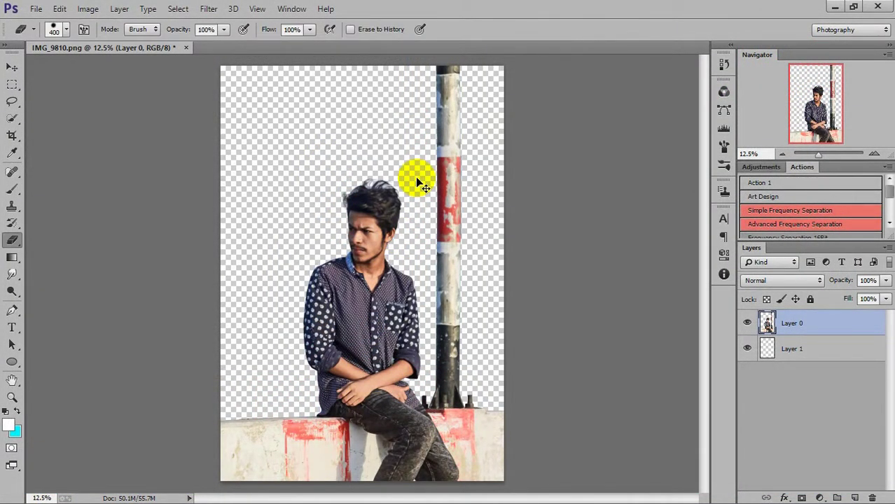
pyautogui.click(35, 8)
pyautogui.click(101, 199)
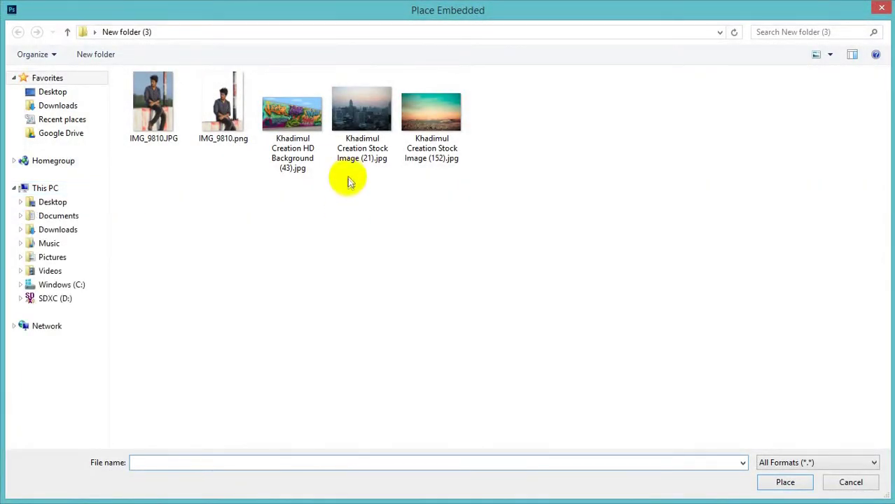
pyautogui.doubleClick(349, 180)
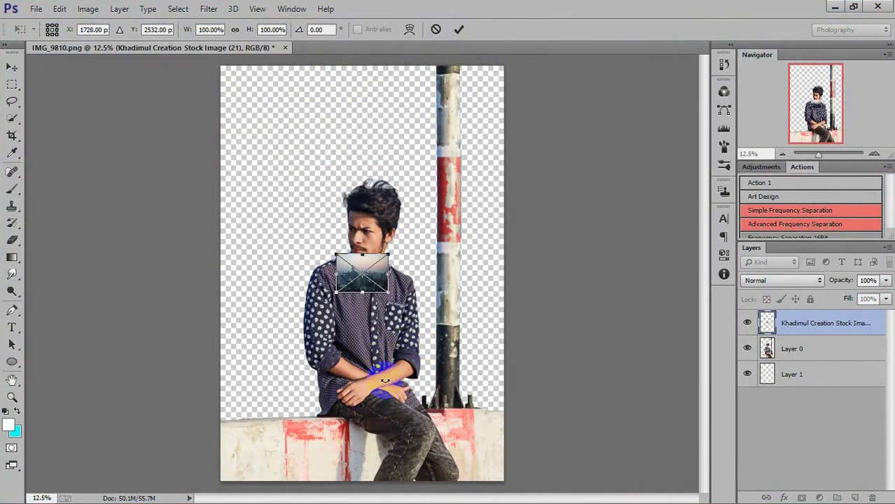
pyautogui.moveTo(389, 292); pyautogui.dragTo(514, 406)
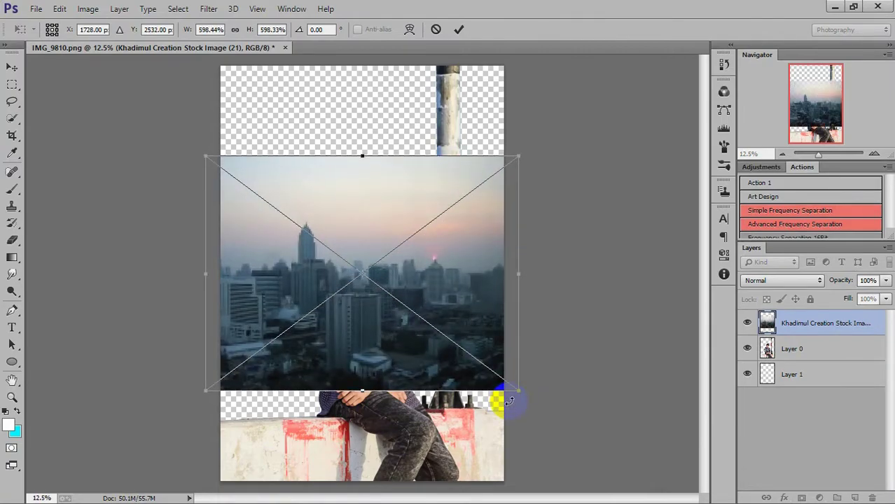
pyautogui.press('e')
pyautogui.doubleClick(509, 344)
# Move the skyline layer below Layer 0, shift it down, and enlarge it to about 735%
pyautogui.moveTo(784, 323); pyautogui.dragTo(713, 350)
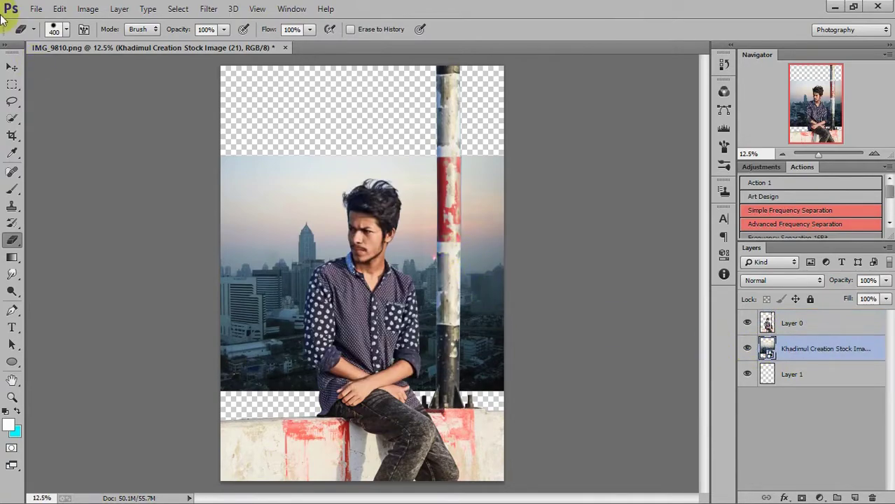
pyautogui.click(11, 67)
pyautogui.moveTo(410, 240)
pyautogui.mouseDown()
pyautogui.moveTo(420, 346)
pyautogui.moveTo(385, 338)
pyautogui.mouseUp()
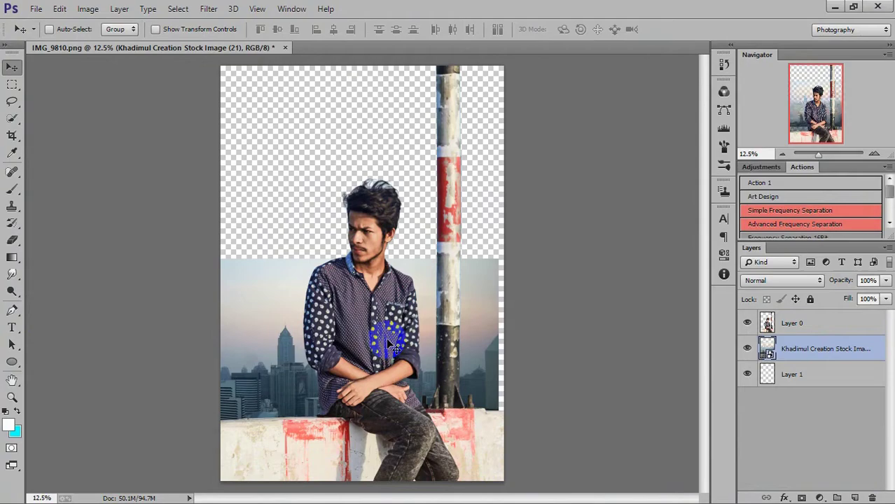
pyautogui.hotkey('ctrl', 't')
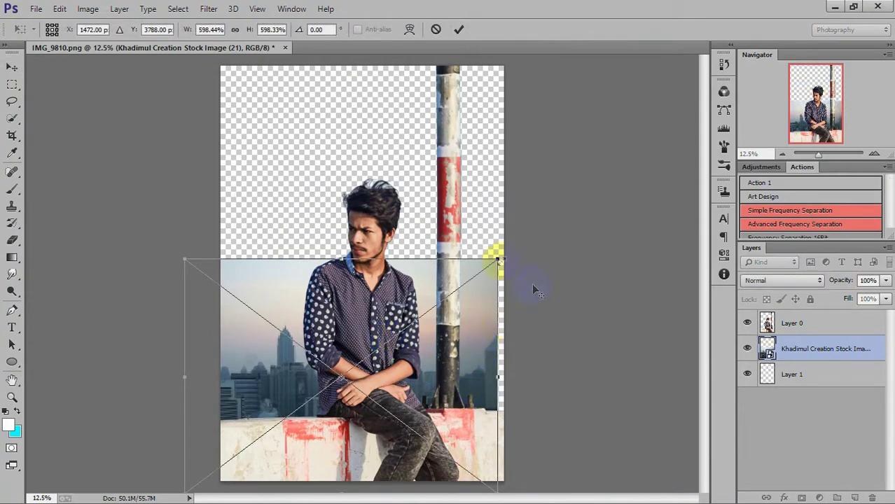
pyautogui.moveTo(499, 258); pyautogui.dragTo(534, 232)
pyautogui.moveTo(484, 370); pyautogui.dragTo(470, 364)
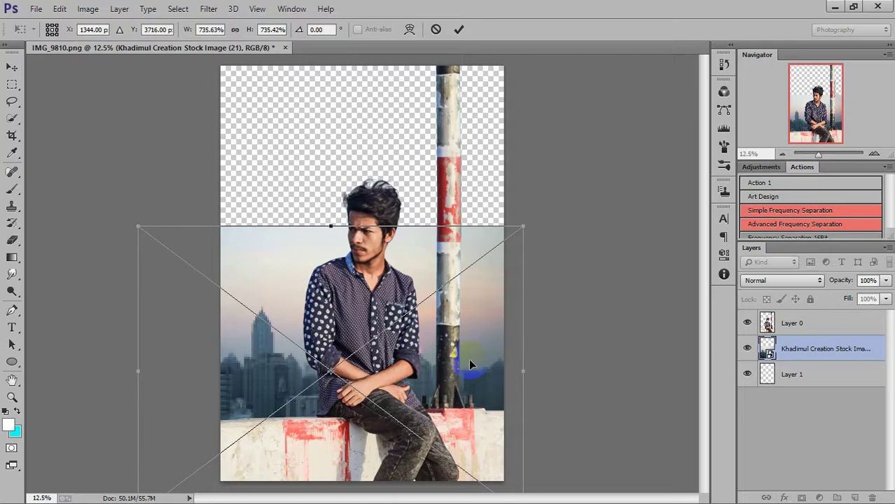
pyautogui.click(469, 360)
pyautogui.press('Return')
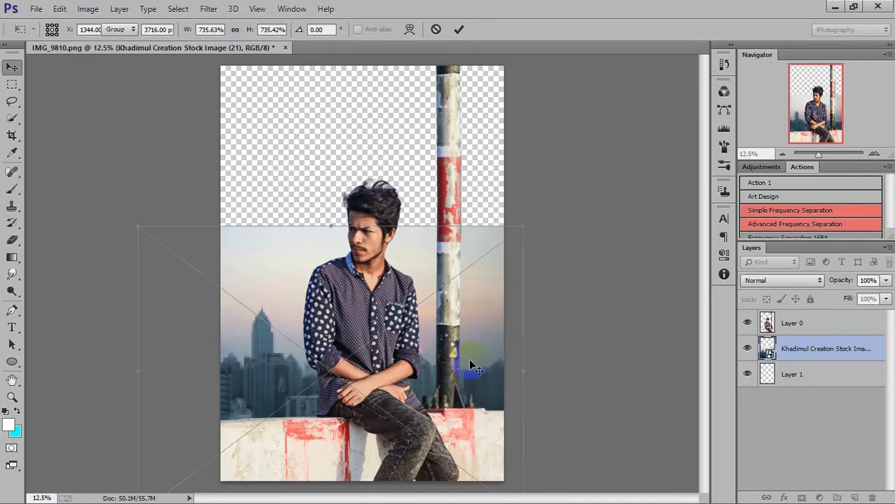
pyautogui.click(35, 8)
pyautogui.click(95, 198)
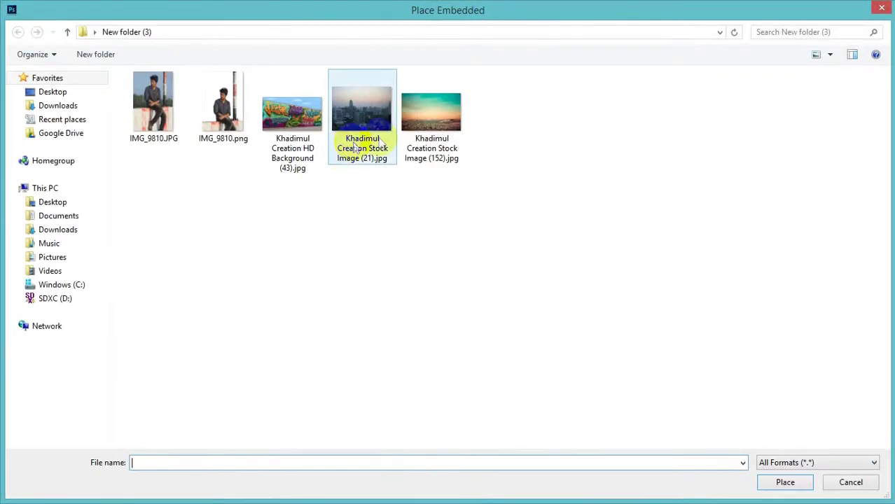
# Place the teal sky image, enlarge it to about 787%, and shift it down about 319 px
pyautogui.click(429, 121)
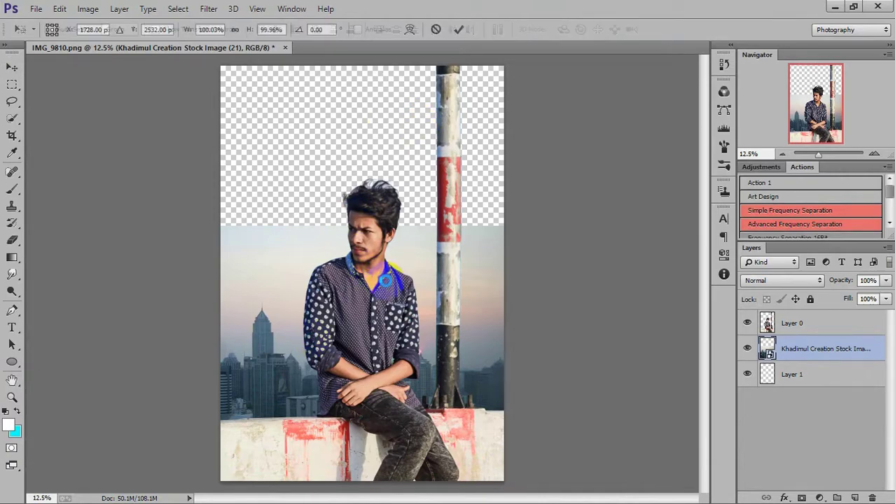
pyautogui.moveTo(414, 307); pyautogui.dragTo(495, 392)
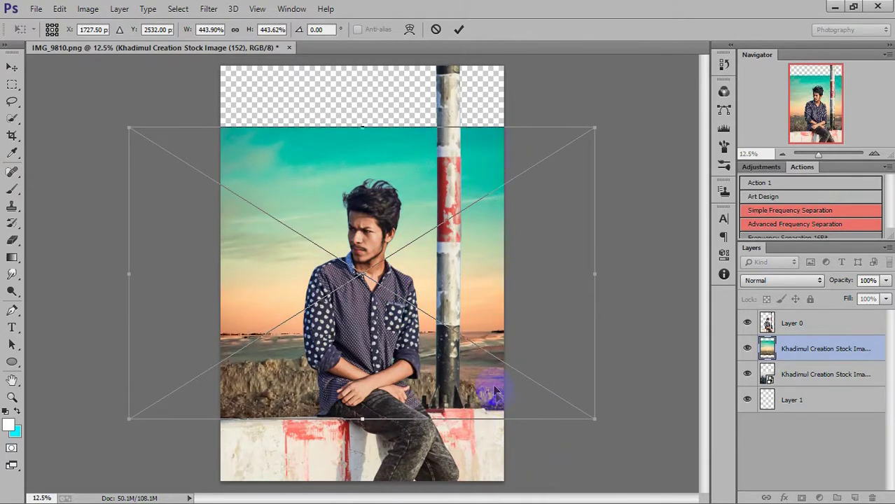
pyautogui.moveTo(600, 126); pyautogui.dragTo(670, 4)
pyautogui.moveTo(530, 254)
pyautogui.mouseDown()
pyautogui.moveTo(520, 317)
pyautogui.moveTo(529, 270)
pyautogui.moveTo(518, 256)
pyautogui.mouseUp()
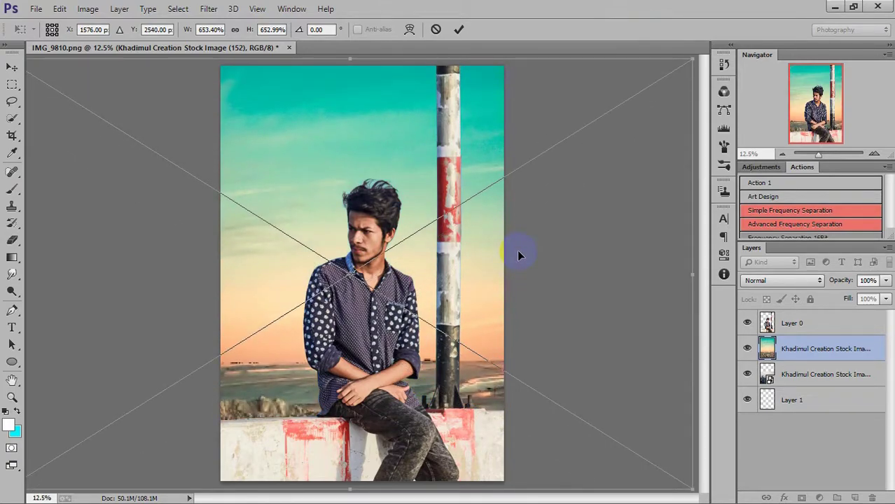
pyautogui.hotkey('ctrl', '-')
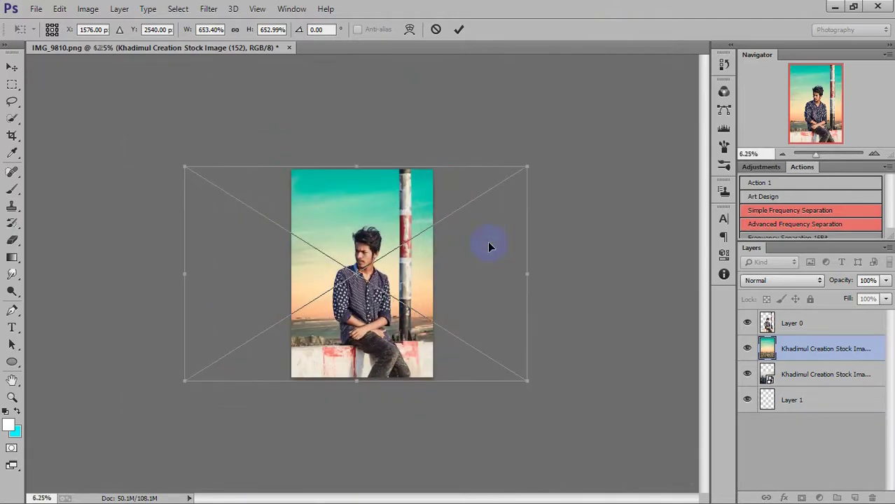
pyautogui.moveTo(527, 386); pyautogui.dragTo(558, 410)
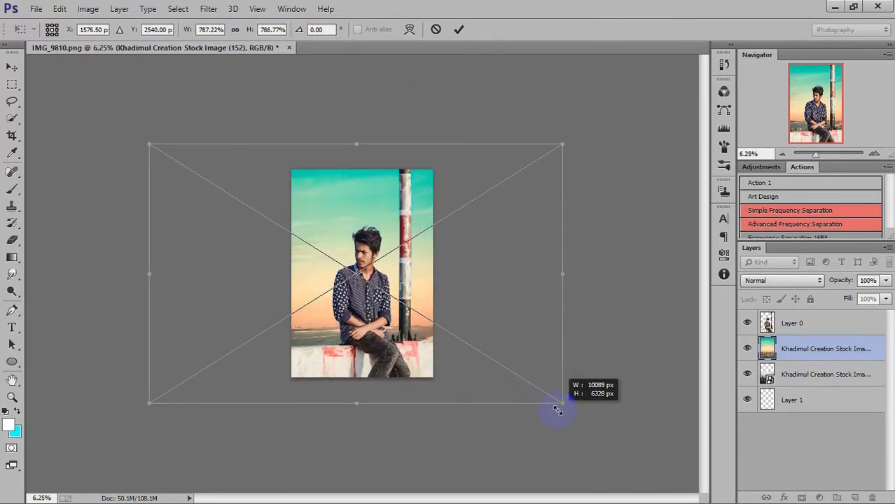
pyautogui.doubleClick(473, 286)
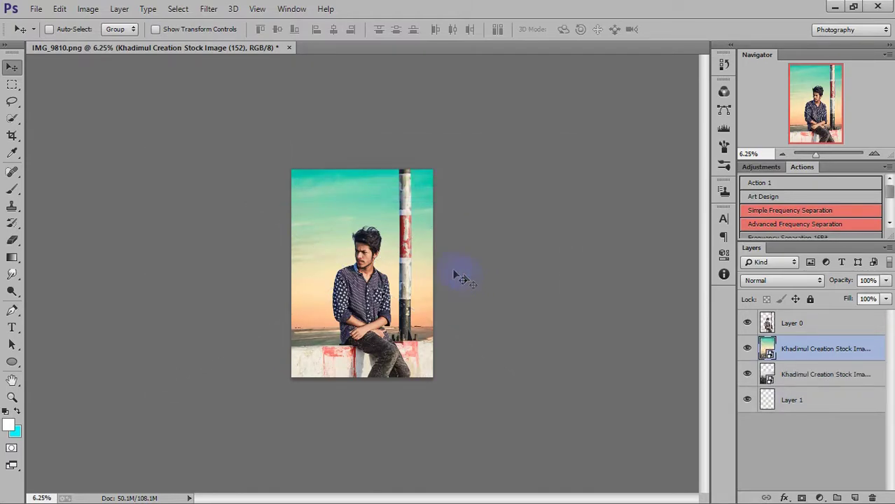
pyautogui.moveTo(417, 261); pyautogui.dragTo(418, 288)
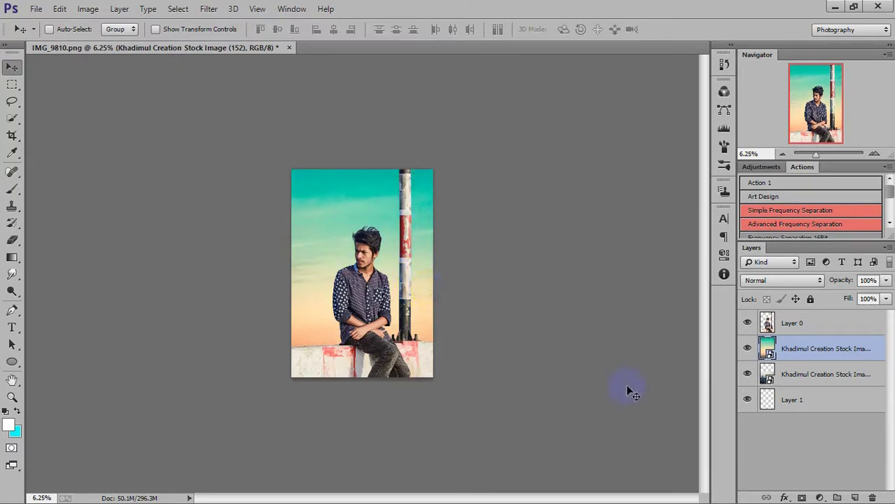
# Add a layer mask to the sky layer and fill it with a gradient from below the photo up to the face
pyautogui.click(802, 497)
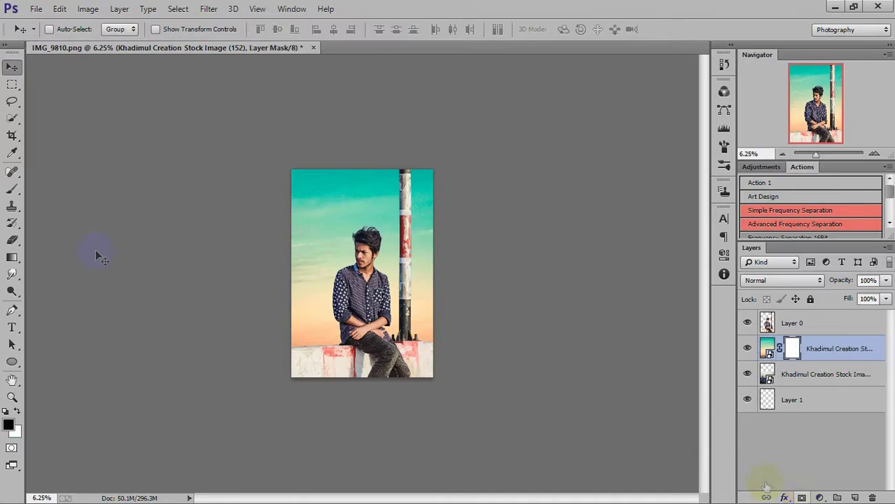
pyautogui.click(12, 257)
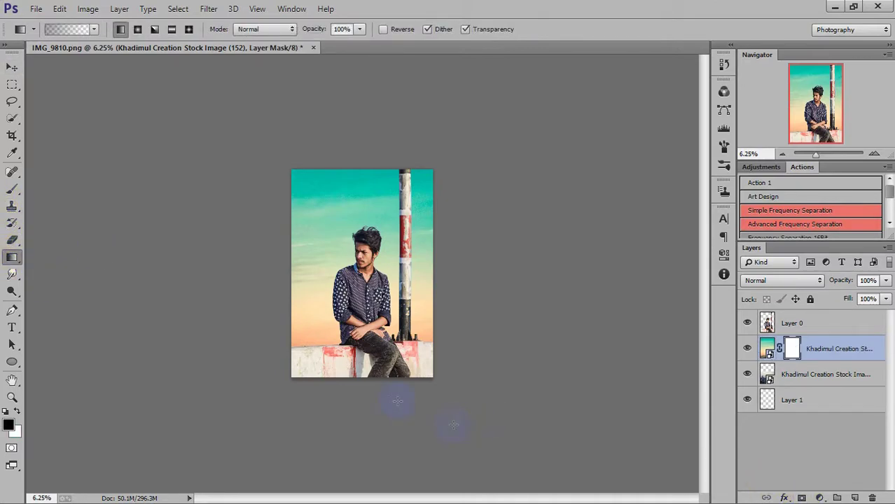
pyautogui.moveTo(353, 350); pyautogui.dragTo(372, 406)
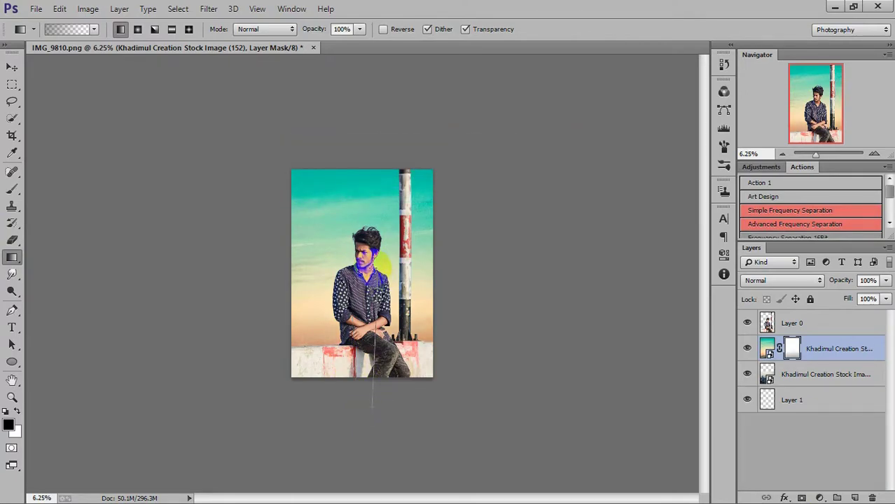
pyautogui.moveTo(365, 315); pyautogui.dragTo(372, 406)
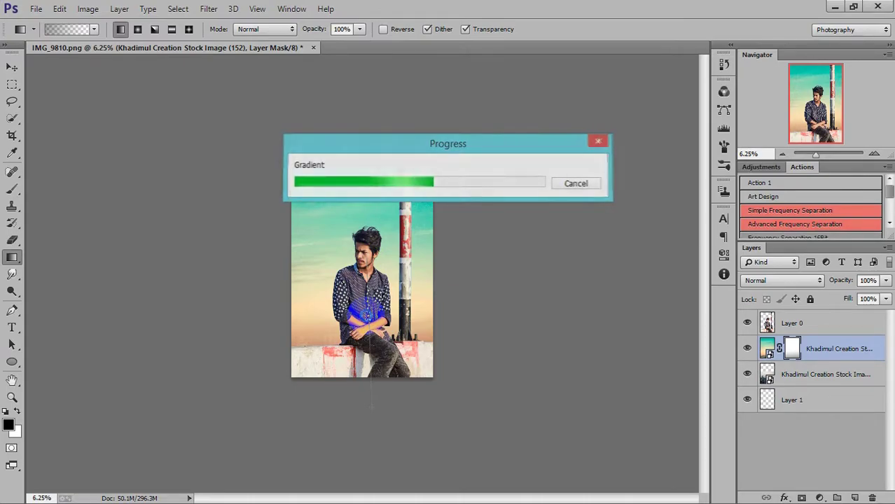
pyautogui.hotkey('ctrl', '+')
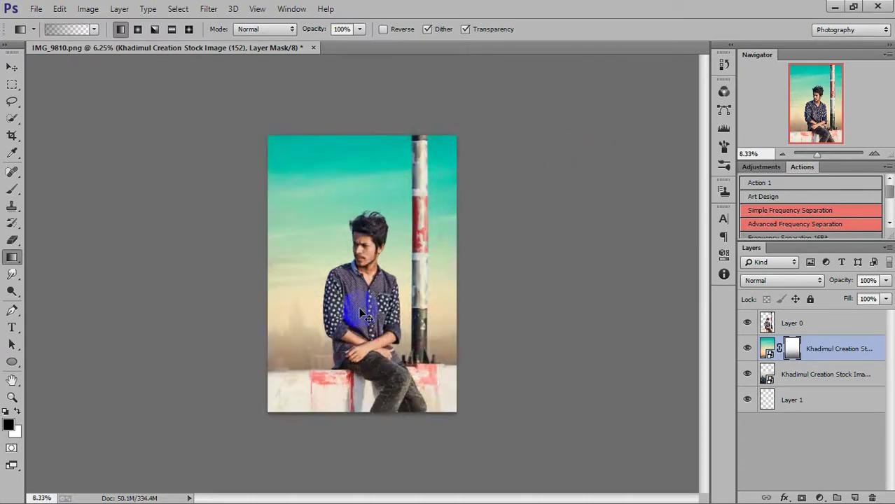
pyautogui.moveTo(361, 427); pyautogui.dragTo(357, 238)
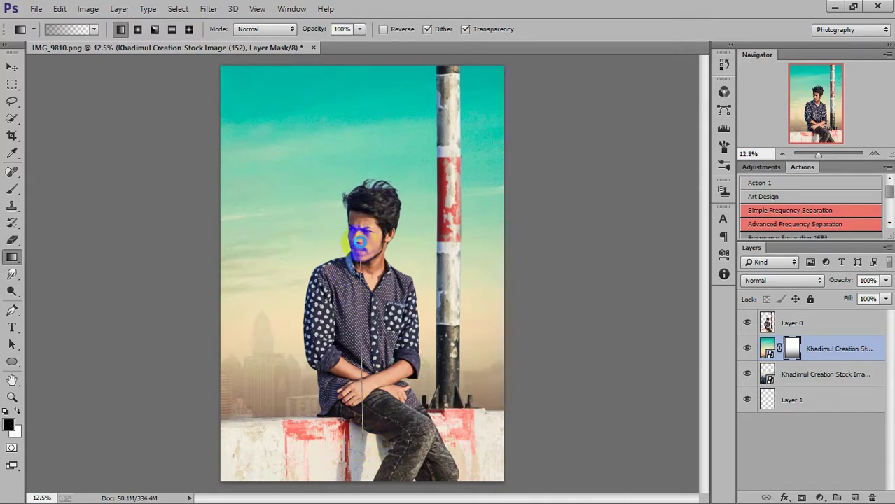
pyautogui.moveTo(358, 239); pyautogui.dragTo(358, 239)
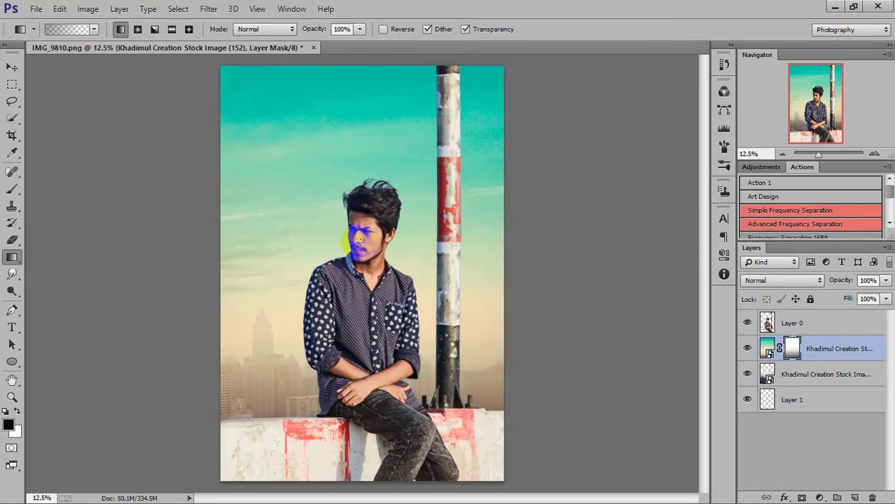
pyautogui.hotkey('ctrl', '-')
pyautogui.moveTo(371, 433); pyautogui.dragTo(364, 244)
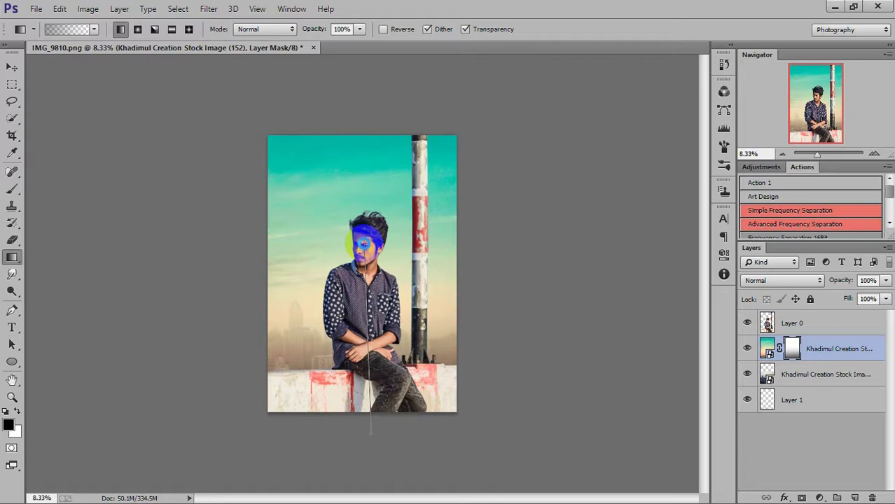
pyautogui.moveTo(364, 244); pyautogui.dragTo(364, 243)
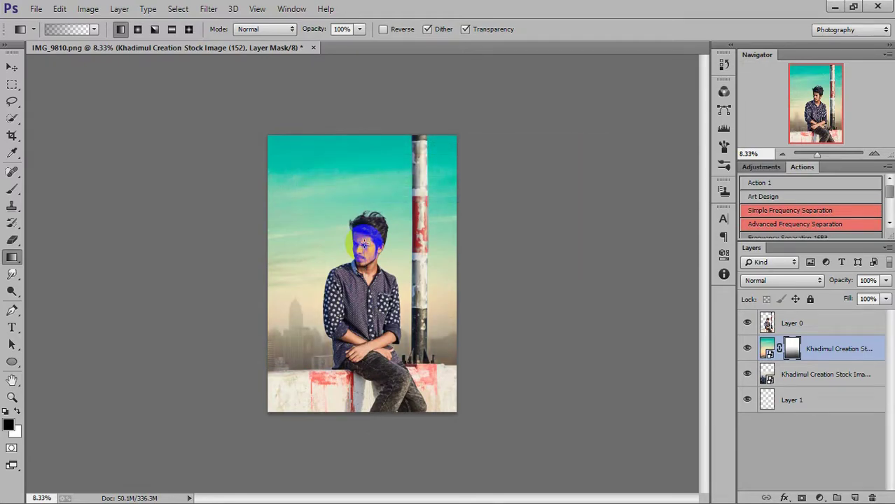
# Move the city skyline layer above the sky layer and lower its opacity to 24%
pyautogui.click(798, 373)
pyautogui.moveTo(812, 347); pyautogui.dragTo(784, 343)
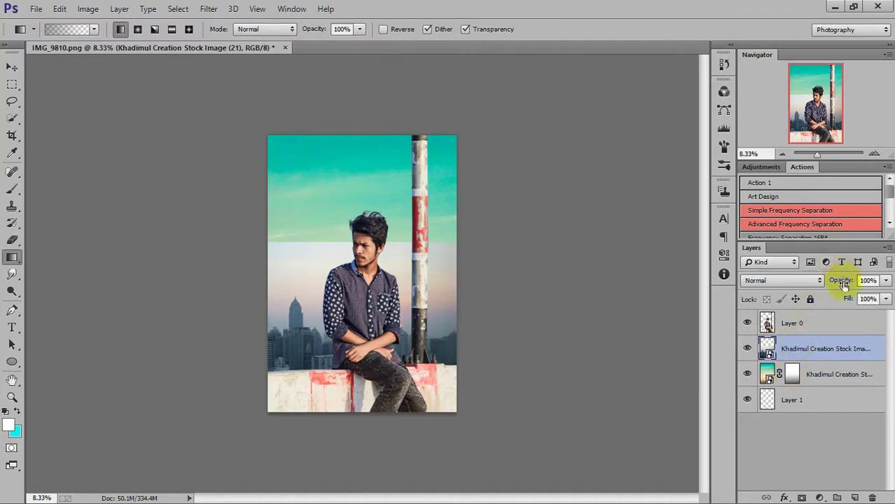
pyautogui.moveTo(841, 280); pyautogui.dragTo(789, 287)
pyautogui.moveTo(793, 287); pyautogui.dragTo(796, 287)
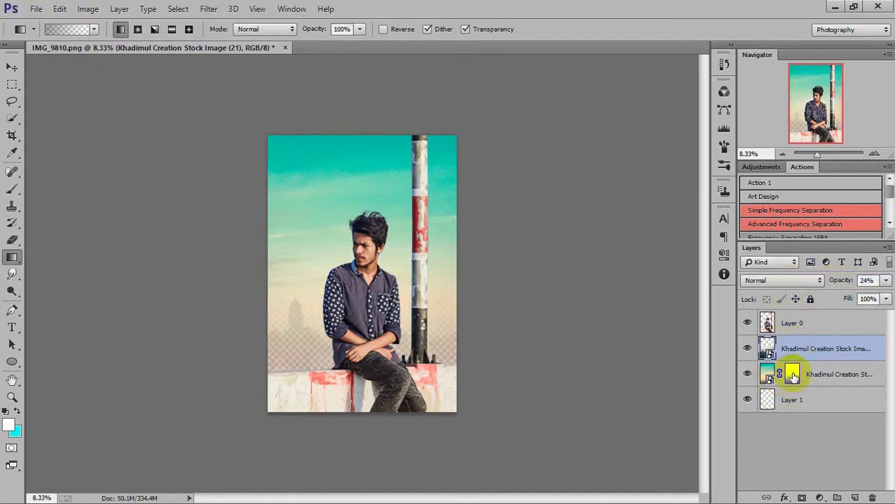
pyautogui.click(792, 377)
pyautogui.rightClick(792, 376)
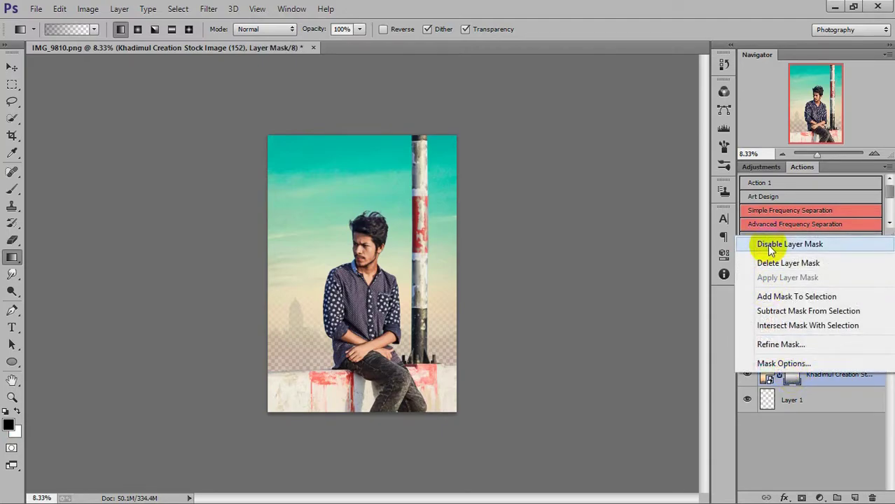
# Disable the sky layer's mask, set the skyline layer to 35% opacity, and give it a white mask
pyautogui.click(770, 244)
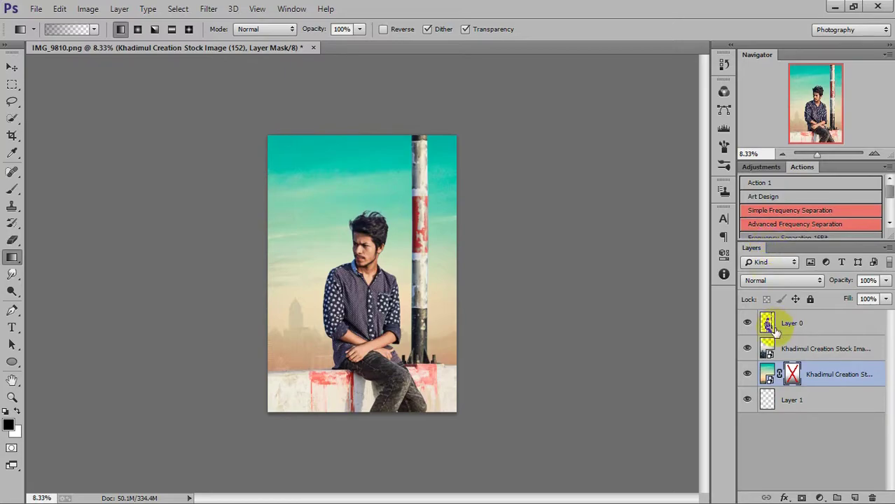
pyautogui.hotkey('ctrl', '+')
pyautogui.hotkey('ctrl', '+')
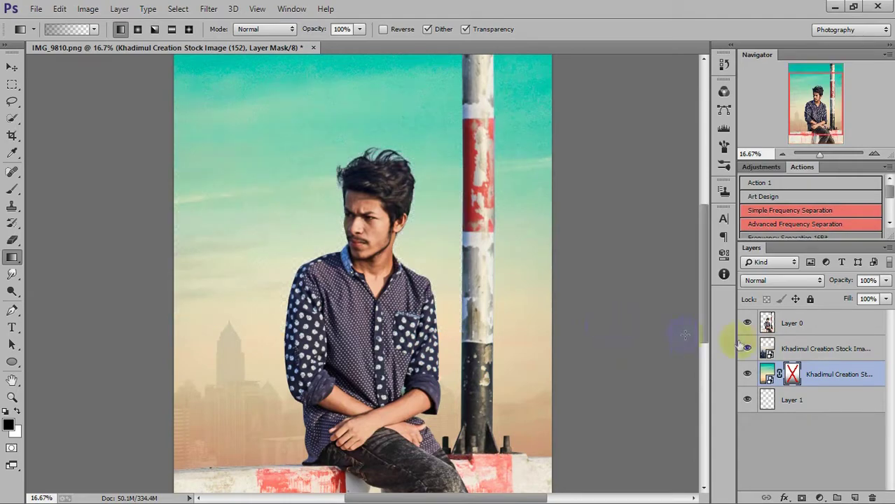
pyautogui.click(802, 348)
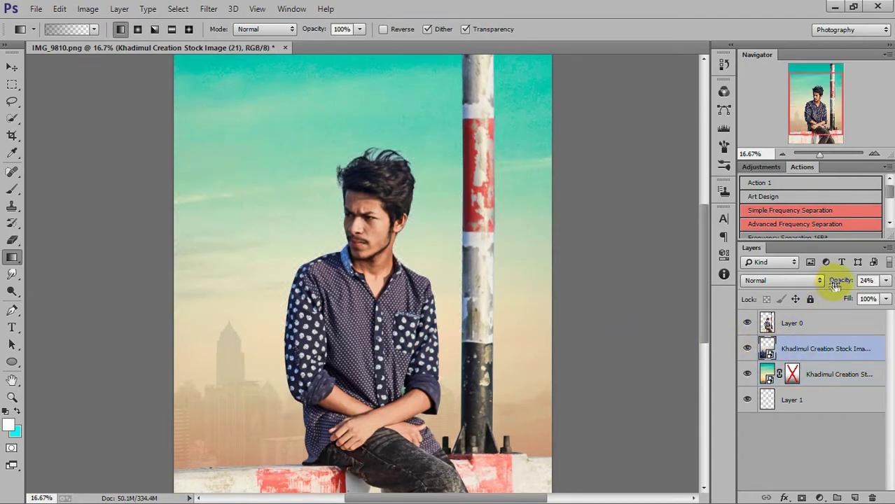
pyautogui.moveTo(836, 280); pyautogui.dragTo(846, 282)
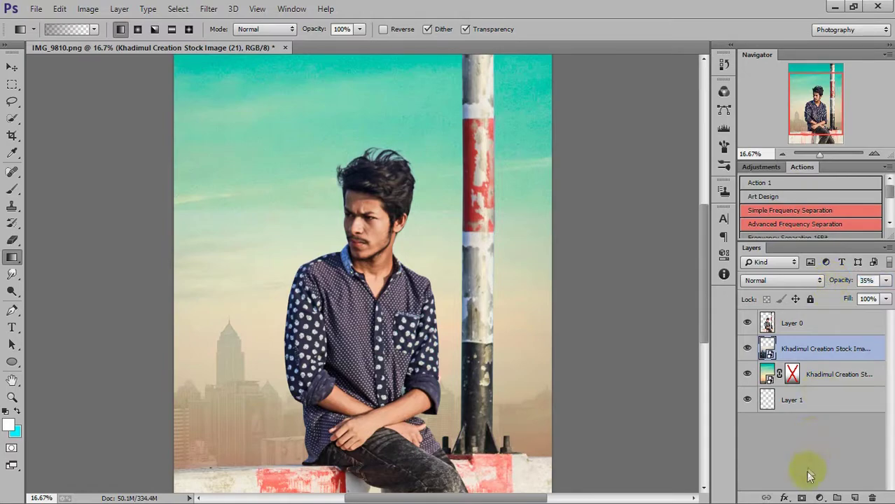
pyautogui.click(803, 498)
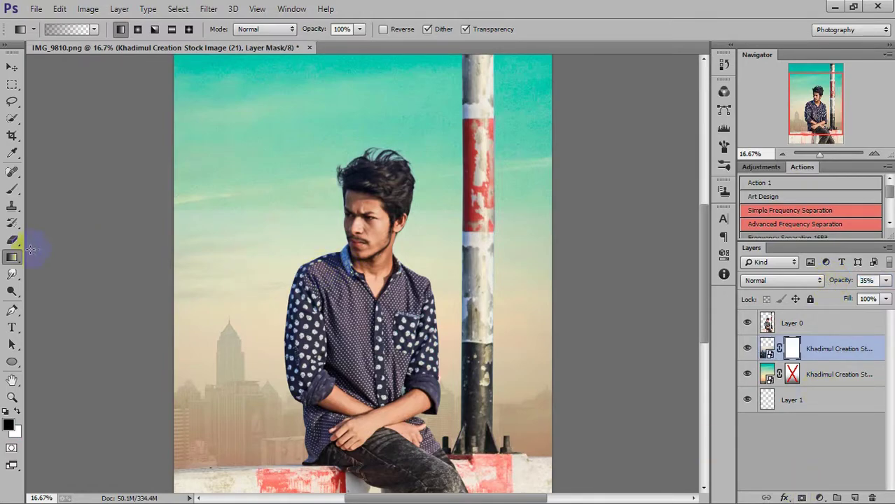
# Draw a gradient on the skyline layer's mask from the hair downward to fade its top
pyautogui.rightClick(796, 375)
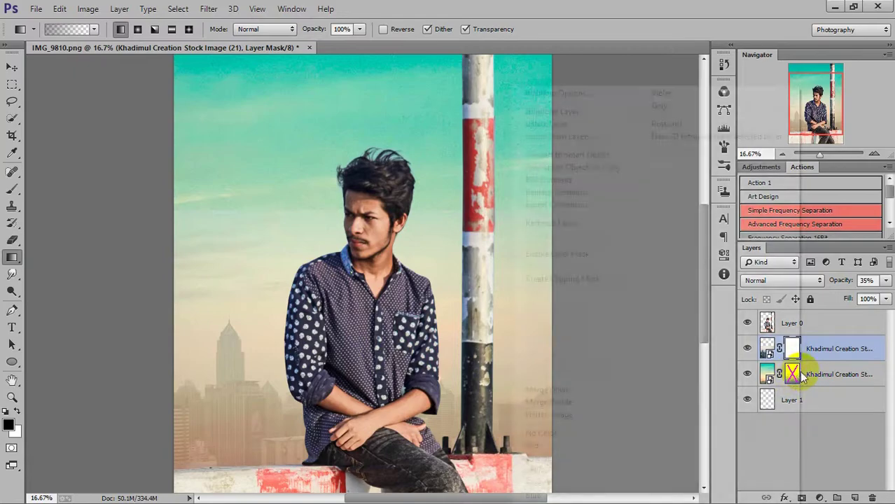
pyautogui.click(843, 453)
pyautogui.moveTo(792, 371); pyautogui.dragTo(792, 348)
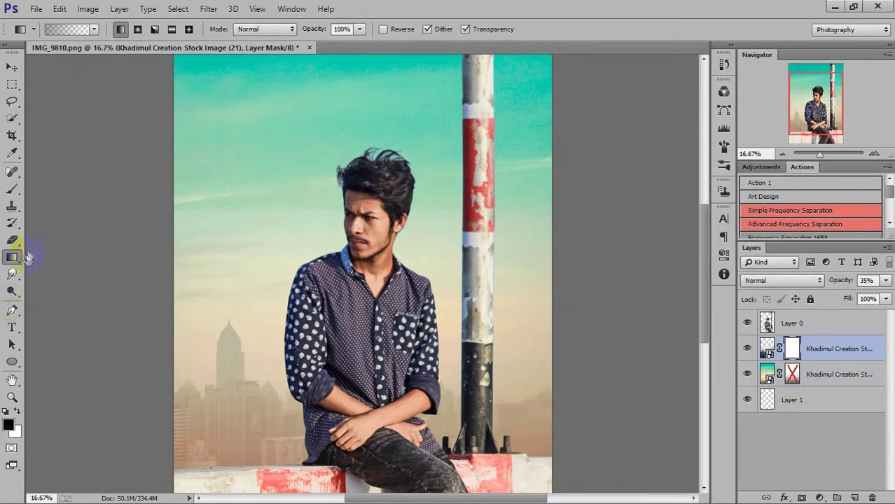
pyautogui.moveTo(351, 145)
pyautogui.mouseDown()
pyautogui.moveTo(350, 378)
pyautogui.moveTo(364, 317)
pyautogui.moveTo(316, 217)
pyautogui.moveTo(340, 476)
pyautogui.mouseUp()
pyautogui.moveTo(368, 254); pyautogui.dragTo(378, 403)
pyautogui.click(378, 365)
pyautogui.hotkey('ctrl', '-')
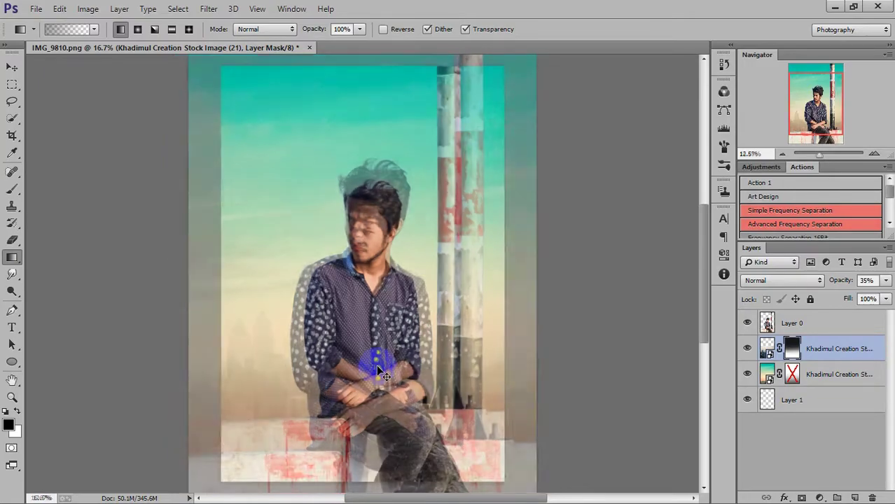
pyautogui.keyDown('ctrl'); pyautogui.click(357, 349); pyautogui.keyUp('ctrl')
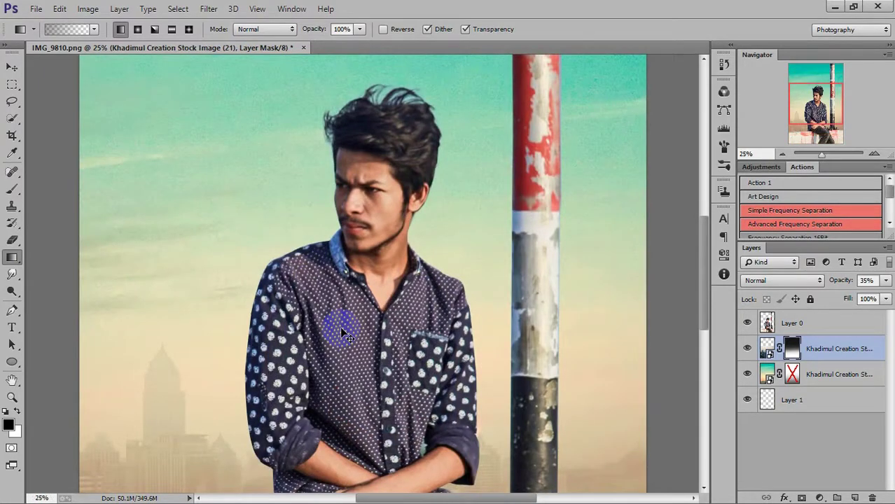
pyautogui.hotkey('ctrl', '-')
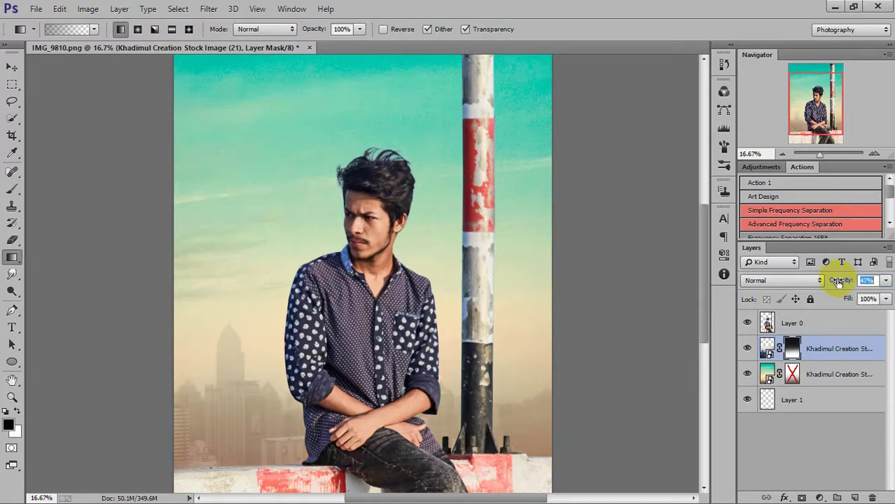
# Set the skyline layer's opacity to 45%
pyautogui.click(876, 279)
pyautogui.click(748, 321)
pyautogui.click(853, 301)
pyautogui.press('Return')
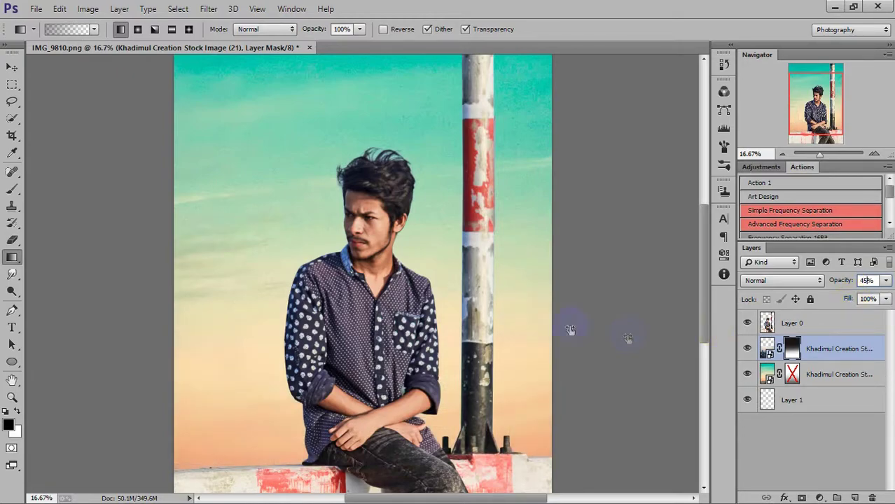
pyautogui.write('5')
pyautogui.press('Return')
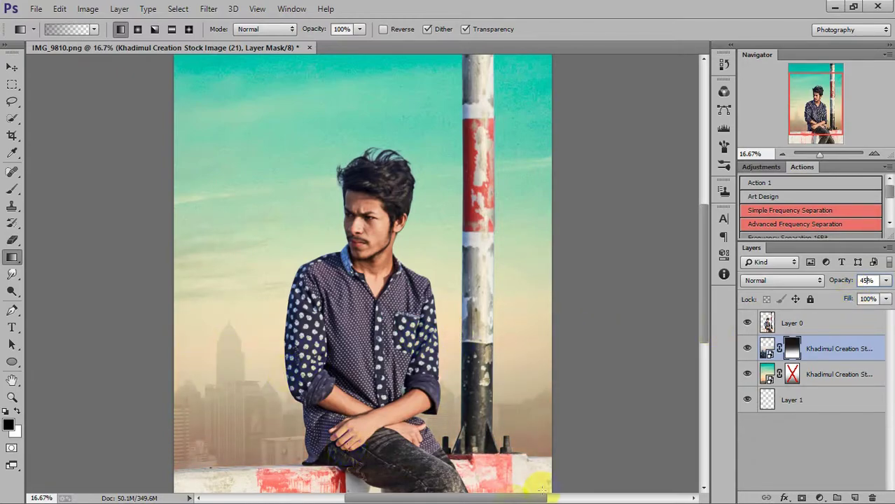
pyautogui.hotkey('ctrl', '-')
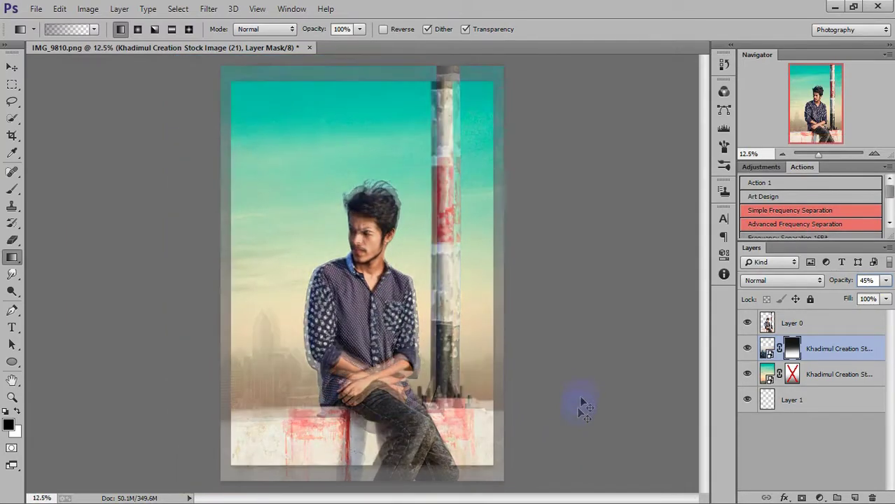
pyautogui.hotkey('ctrl', '-')
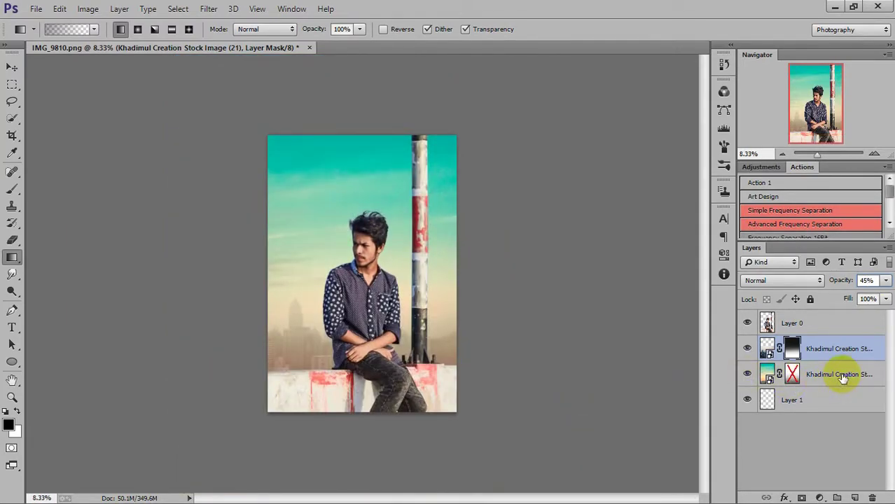
pyautogui.keyDown('ctrl'); pyautogui.click(842, 378); pyautogui.keyUp('ctrl')
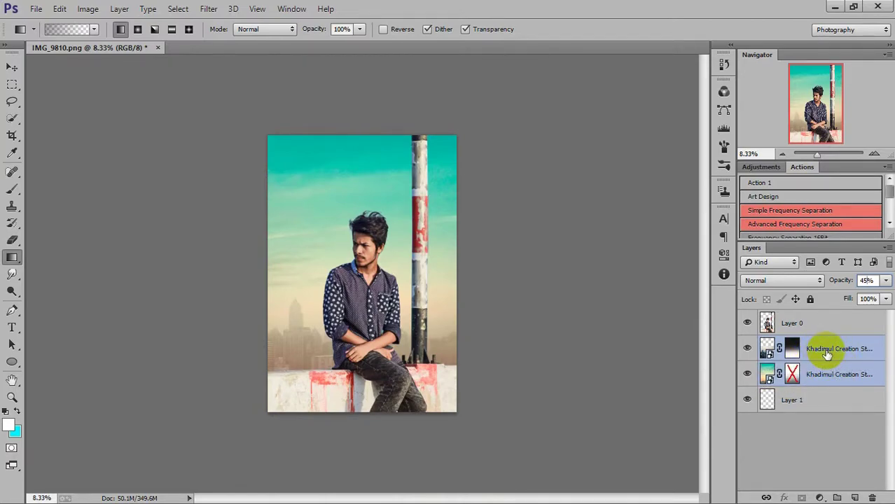
# Merge the sky and skyline layers, then select Layer 0 and zoom in to check its cut-out edges
pyautogui.hotkey('ctrl', 'e')
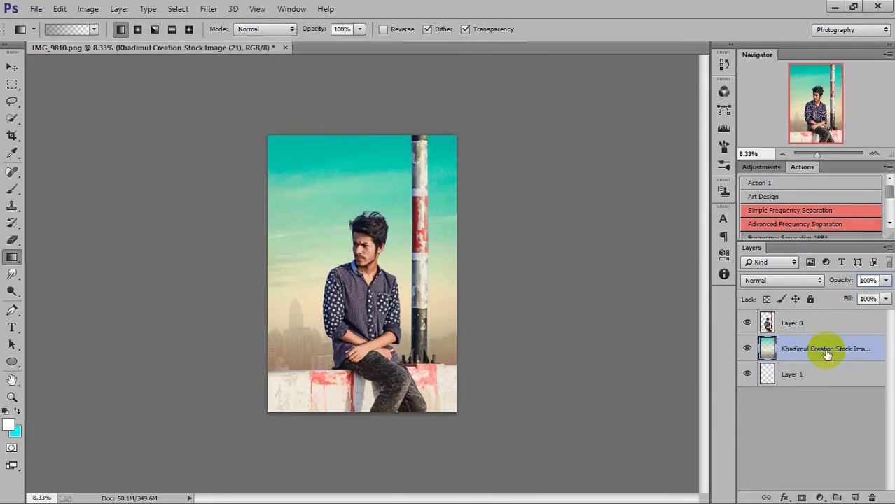
pyautogui.scroll(1, 280, 329)
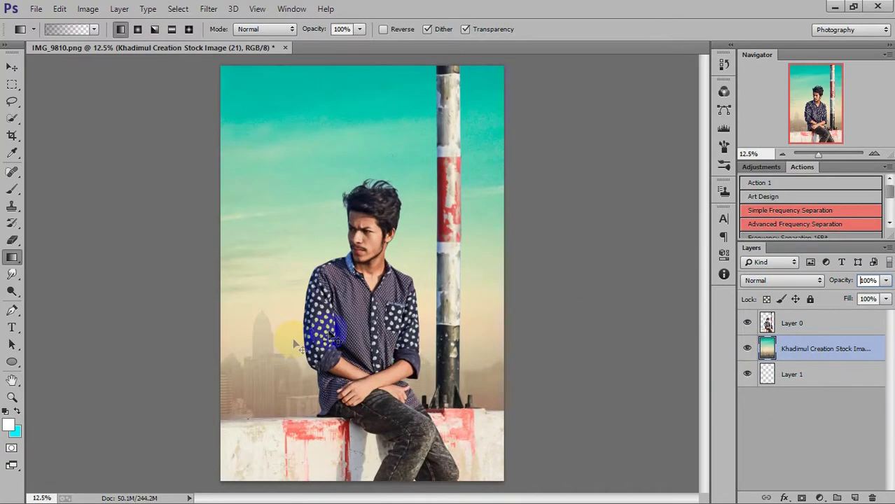
pyautogui.scroll(1, 308, 329)
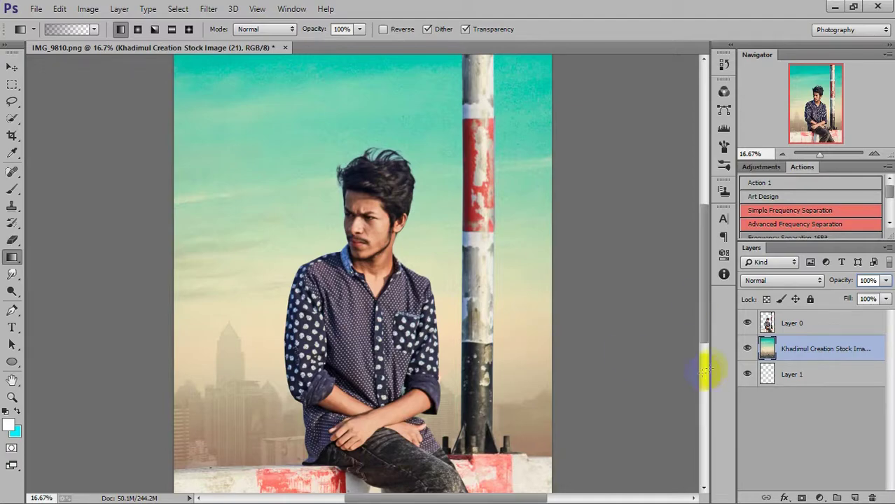
pyautogui.click(782, 325)
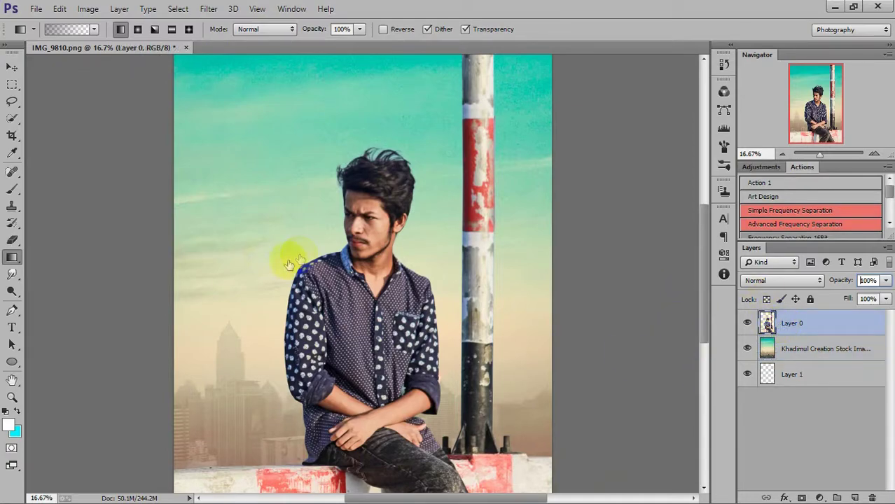
pyautogui.hotkey('ctrl', '+')
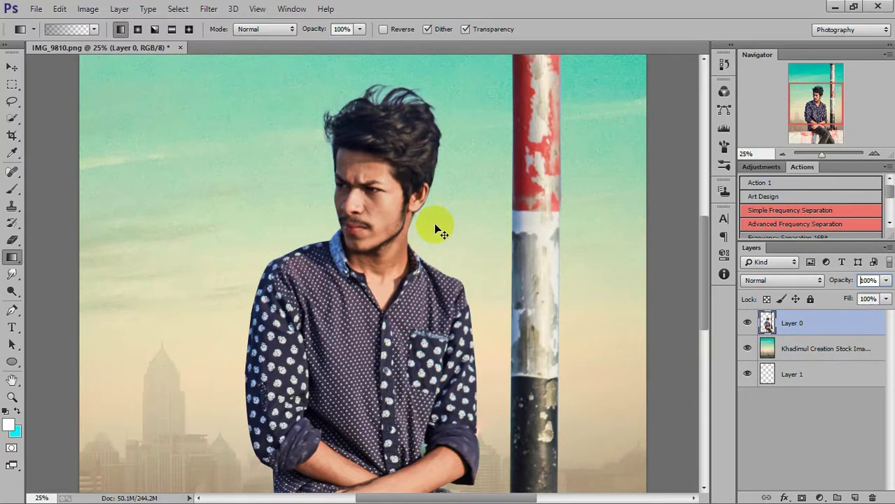
pyautogui.hotkey('ctrl', '+')
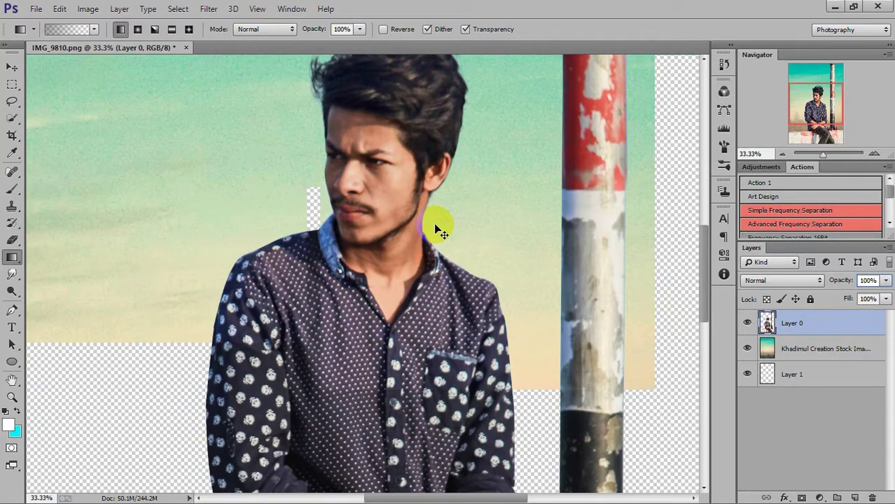
pyautogui.hotkey('ctrl', '-')
pyautogui.hotkey('ctrl', '-')
pyautogui.hotkey('ctrl', '-')
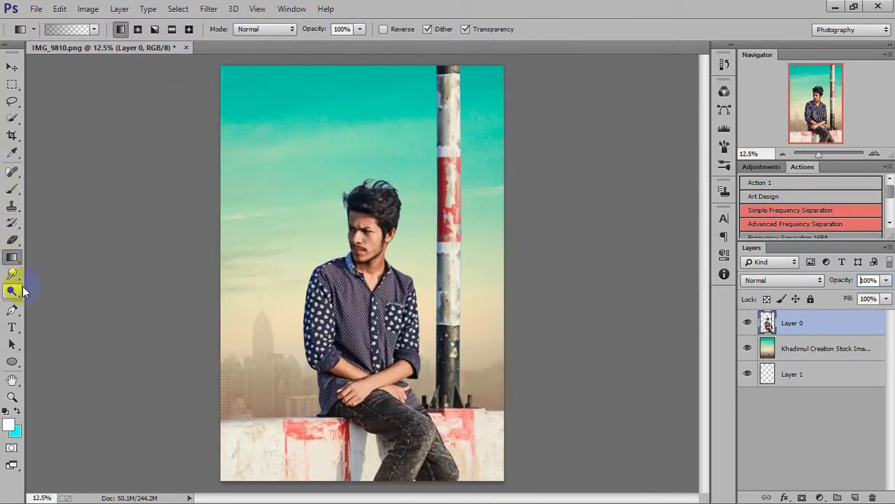
# Quick-select the man's jeans, legs and lower shirt
pyautogui.click(11, 119)
pyautogui.moveTo(346, 399)
pyautogui.mouseDown()
pyautogui.moveTo(403, 427)
pyautogui.moveTo(450, 484)
pyautogui.moveTo(336, 412)
pyautogui.moveTo(333, 384)
pyautogui.moveTo(396, 371)
pyautogui.moveTo(426, 420)
pyautogui.mouseUp()
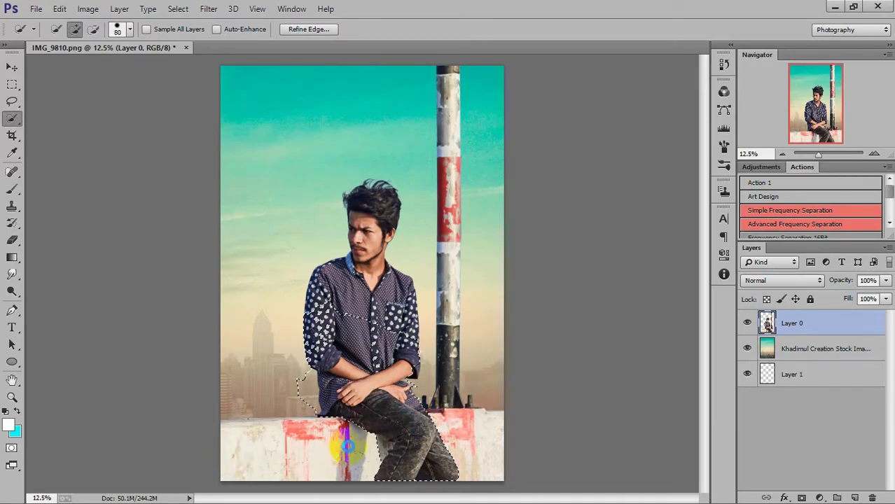
pyautogui.scroll(3, 399, 437)
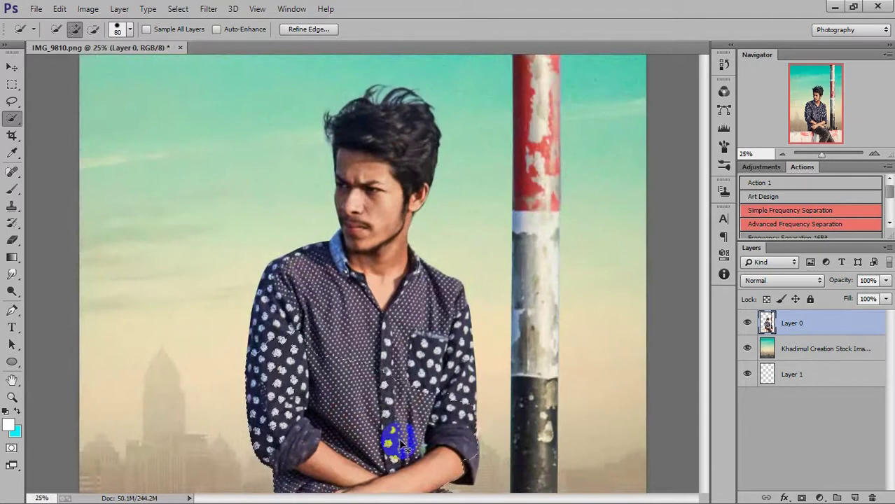
pyautogui.scroll(1, 365, 304)
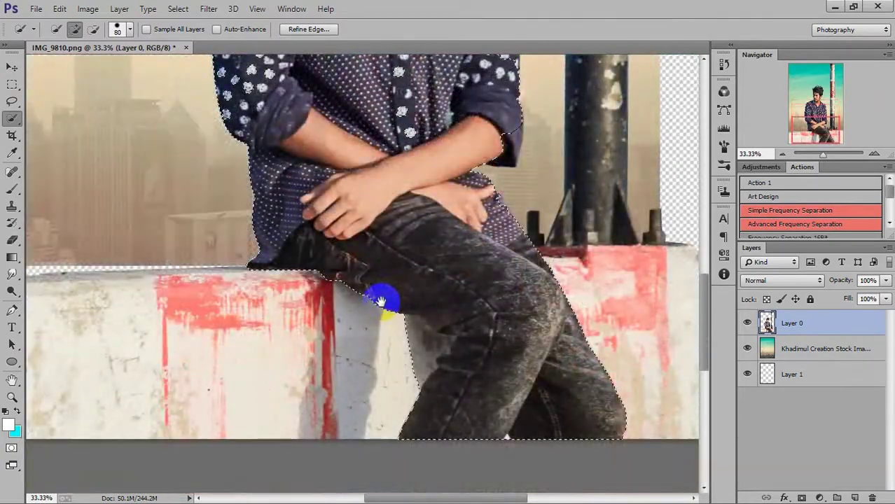
pyautogui.moveTo(228, 77); pyautogui.dragTo(262, 58)
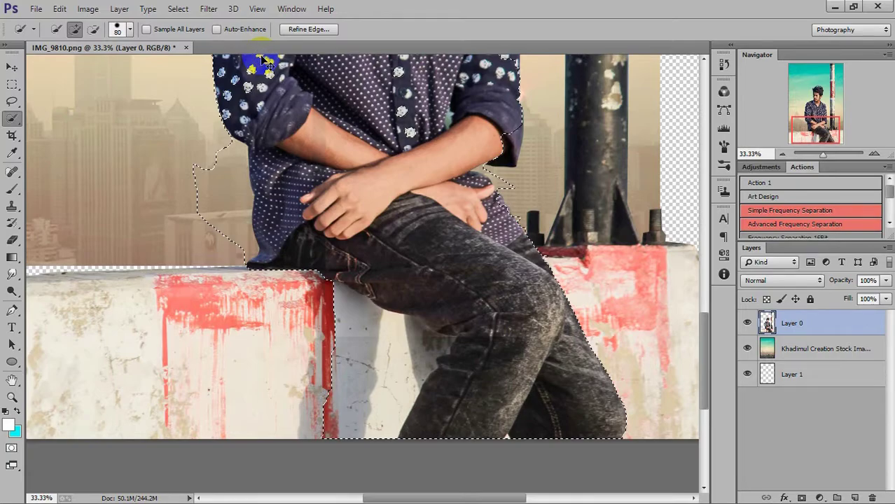
pyautogui.scroll(-2, 268, 64)
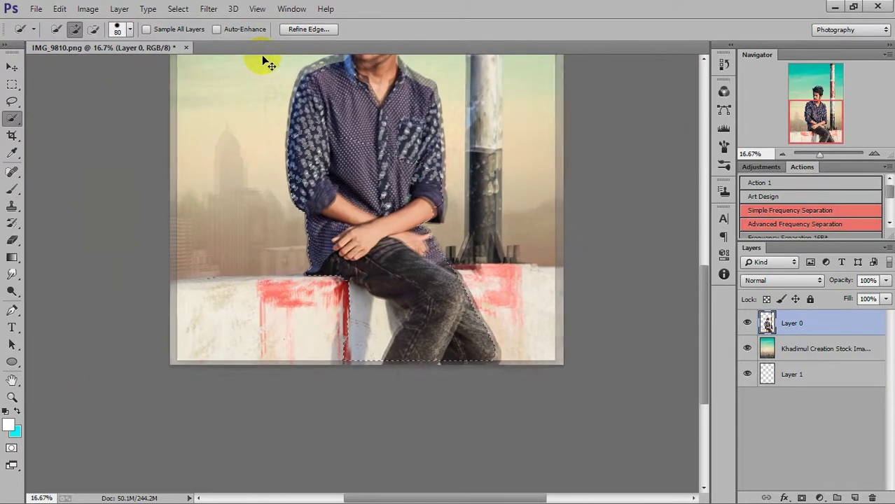
pyautogui.scroll(1, 264, 59)
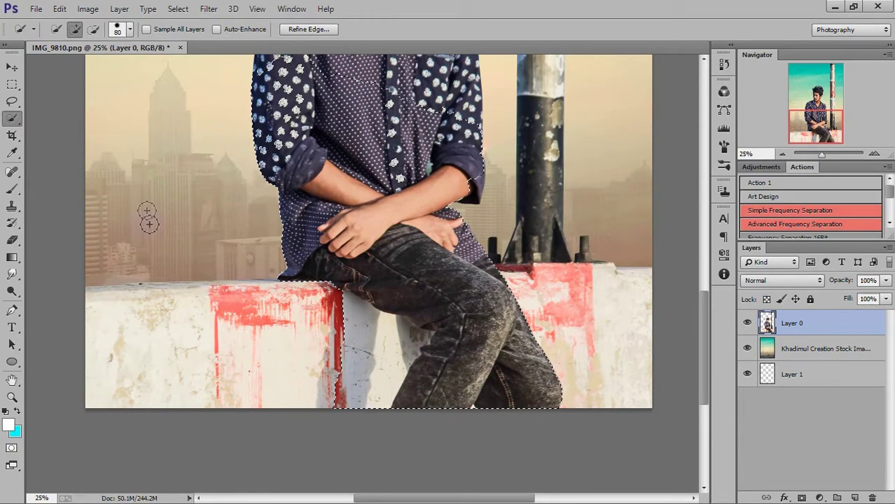
# Subtract the wall from the selection, refine it around the arm, and copy it to a new Layer 2
pyautogui.click(92, 29)
pyautogui.moveTo(349, 321)
pyautogui.mouseDown()
pyautogui.moveTo(419, 336)
pyautogui.moveTo(420, 326)
pyautogui.mouseUp()
pyautogui.moveTo(490, 309); pyautogui.dragTo(464, 191)
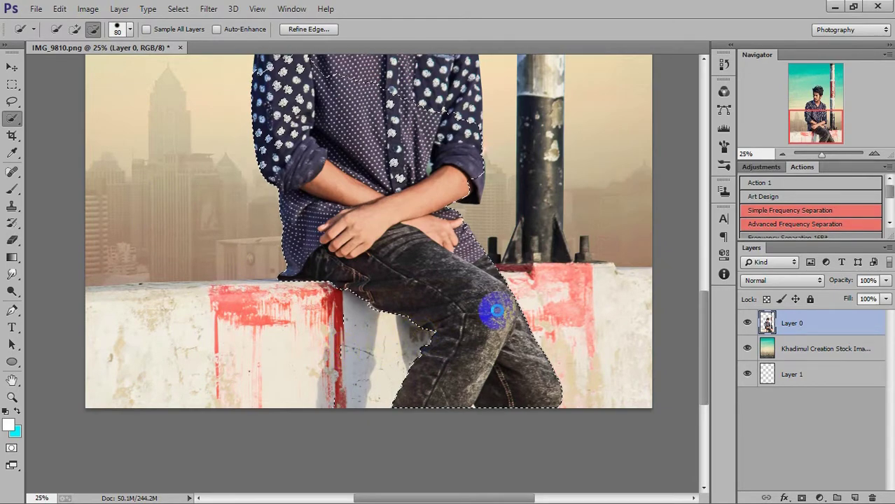
pyautogui.moveTo(434, 217); pyautogui.dragTo(490, 221)
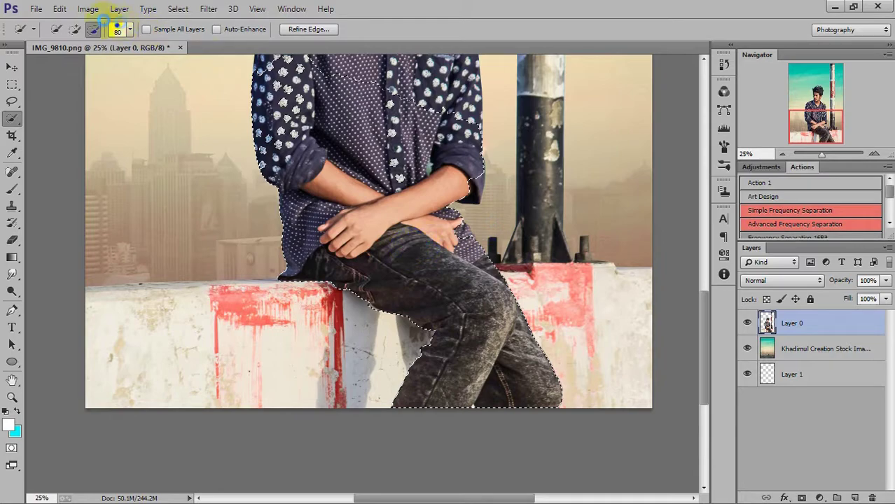
pyautogui.click(75, 29)
pyautogui.moveTo(458, 238)
pyautogui.mouseDown()
pyautogui.moveTo(472, 257)
pyautogui.moveTo(473, 242)
pyautogui.mouseUp()
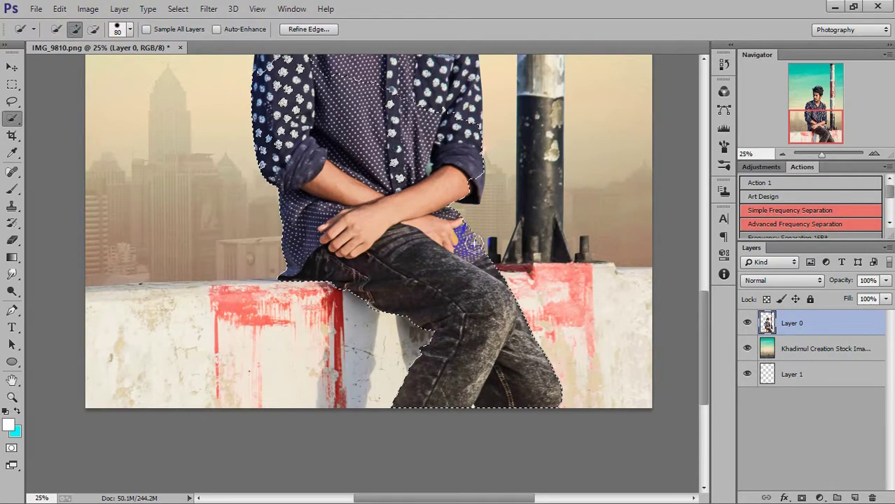
pyautogui.moveTo(474, 240); pyautogui.dragTo(481, 218)
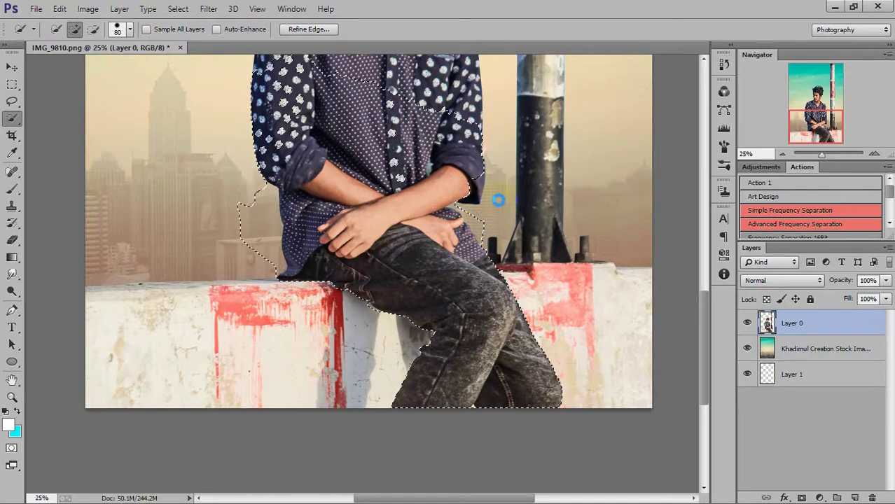
pyautogui.hotkey('ctrl', 'z')
pyautogui.rightClick(424, 237)
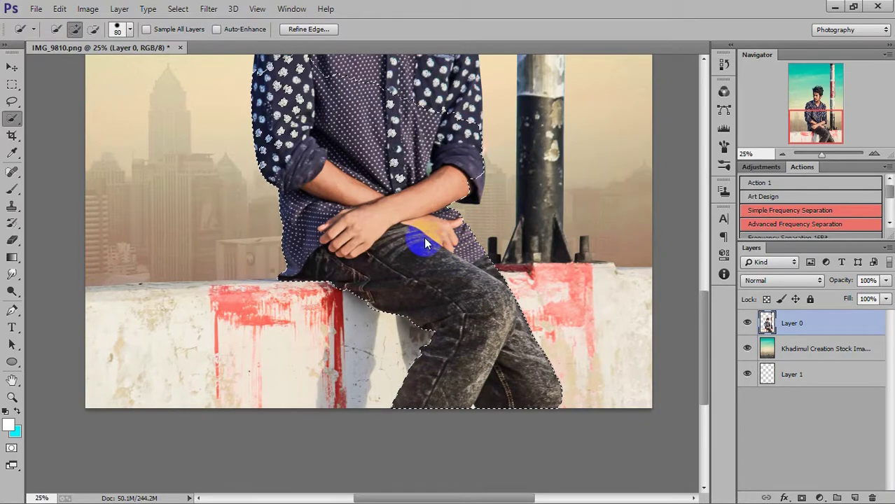
pyautogui.click(466, 332)
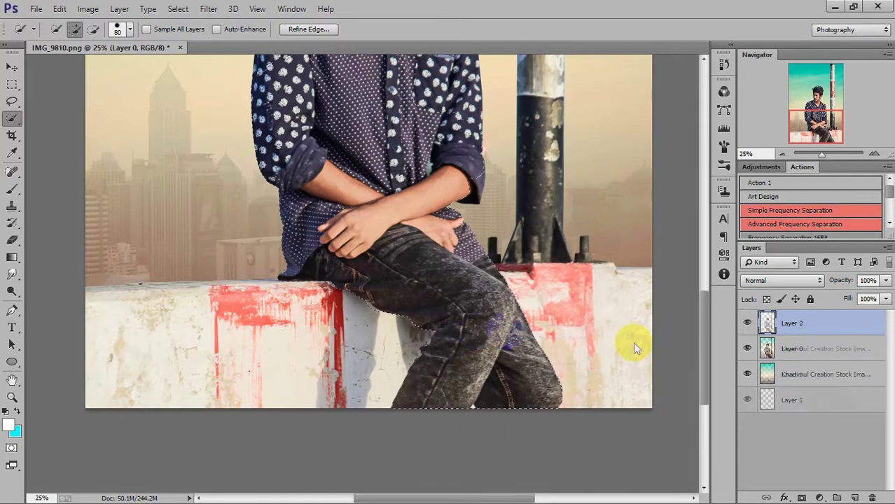
# Place the graffiti wall image into the document above the man's cut-out layer
pyautogui.click(799, 349)
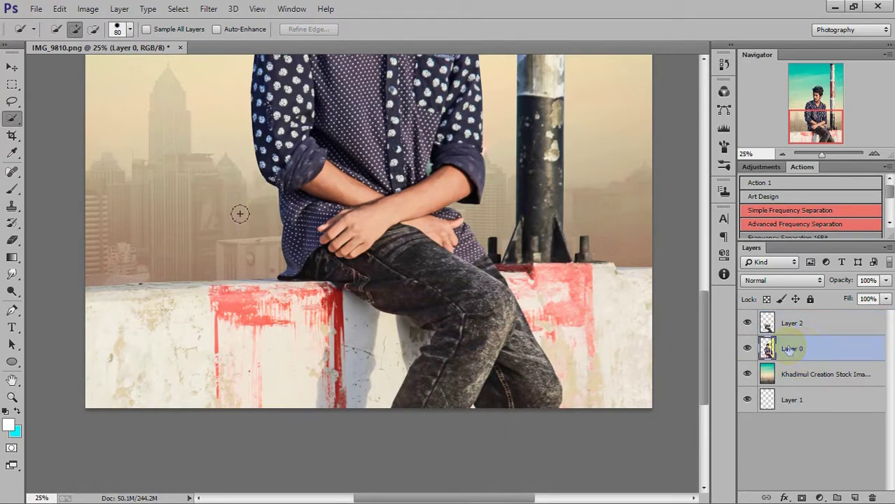
pyautogui.click(36, 9)
pyautogui.click(104, 199)
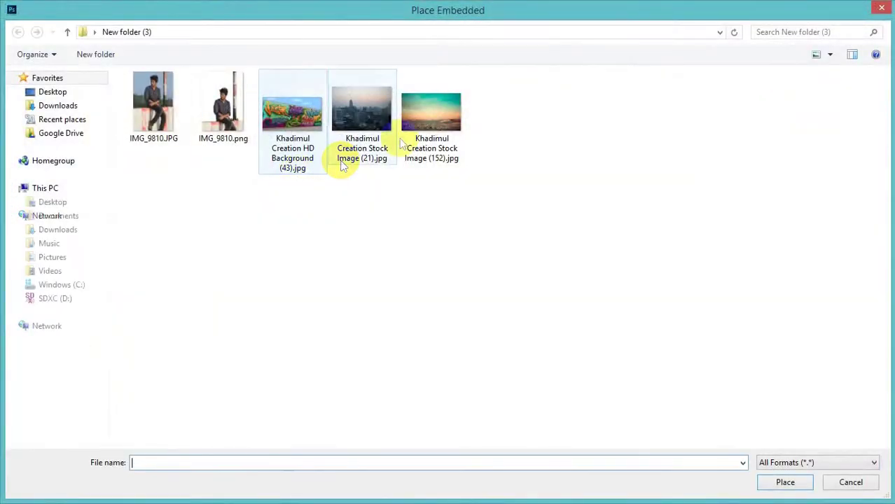
pyautogui.click(427, 126)
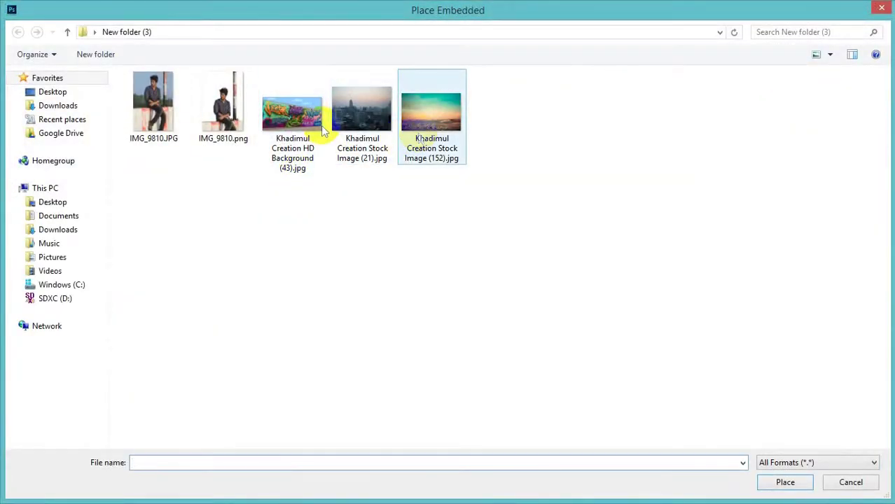
pyautogui.doubleClick(270, 120)
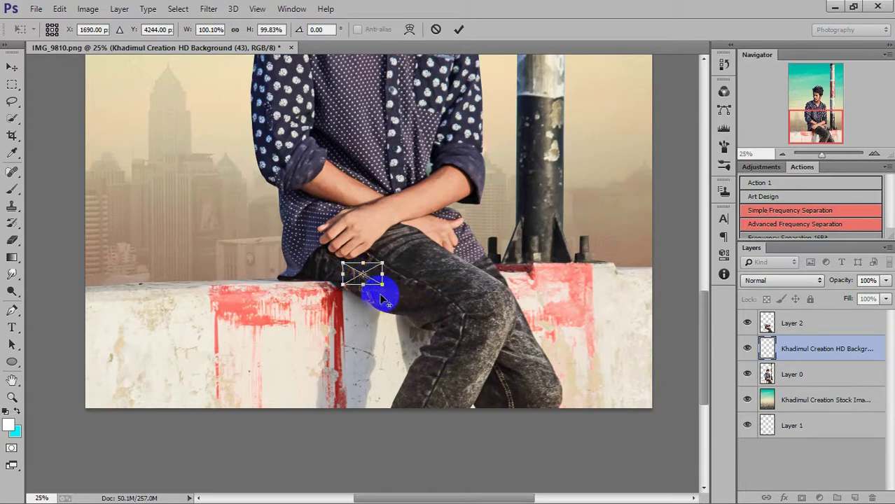
# Scale up the graffiti image, move it behind the man and tilt it slightly
pyautogui.moveTo(381, 284); pyautogui.dragTo(397, 292)
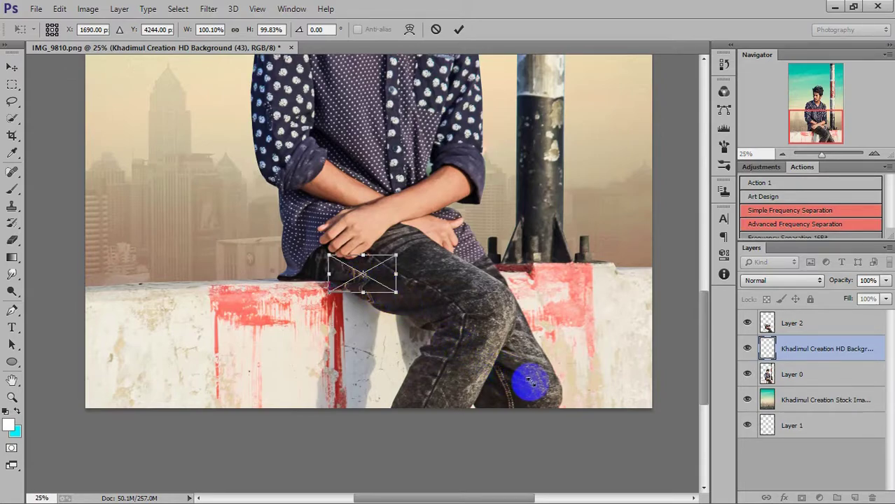
pyautogui.moveTo(534, 385); pyautogui.dragTo(563, 400)
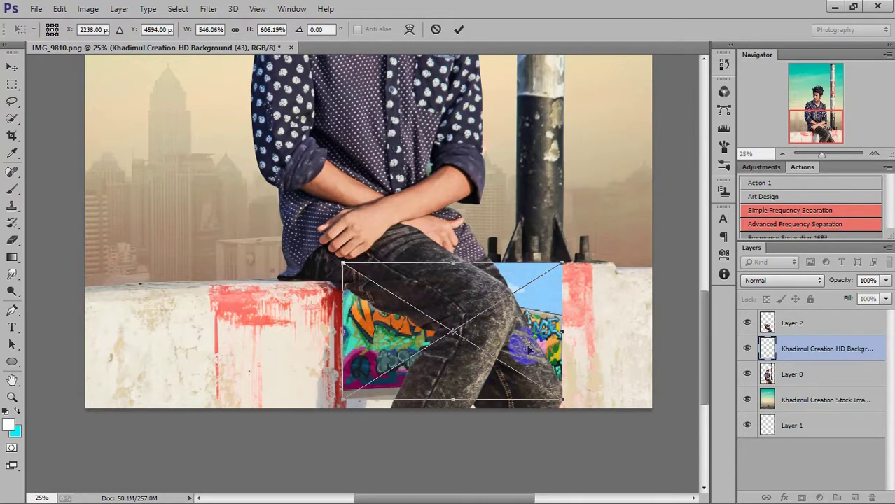
pyautogui.click(432, 298)
pyautogui.moveTo(432, 297); pyautogui.dragTo(373, 261)
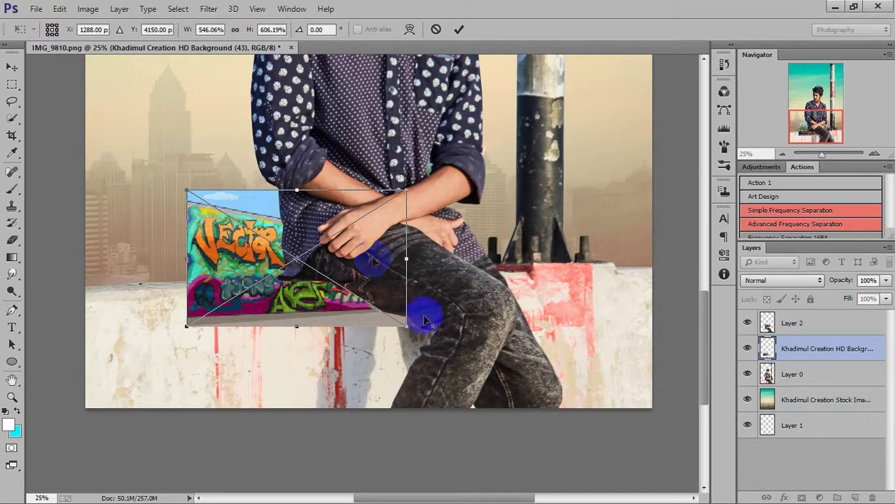
pyautogui.moveTo(406, 327); pyautogui.dragTo(558, 420)
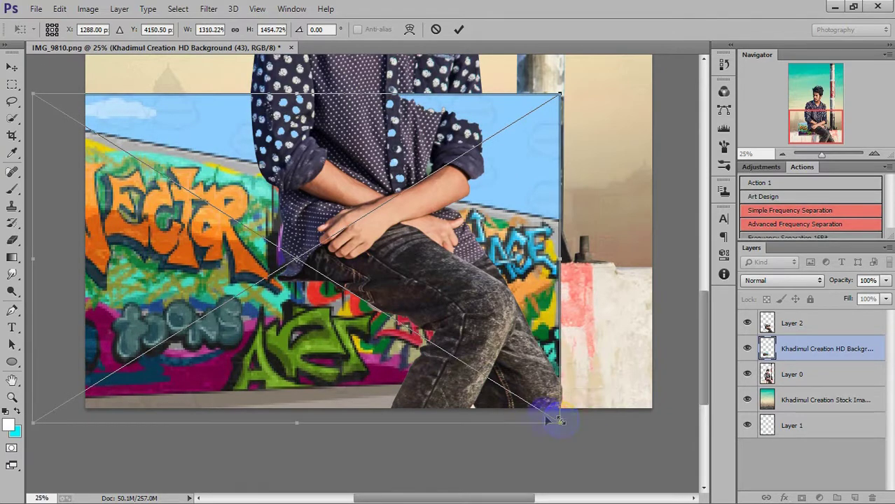
pyautogui.moveTo(590, 445); pyautogui.dragTo(625, 392)
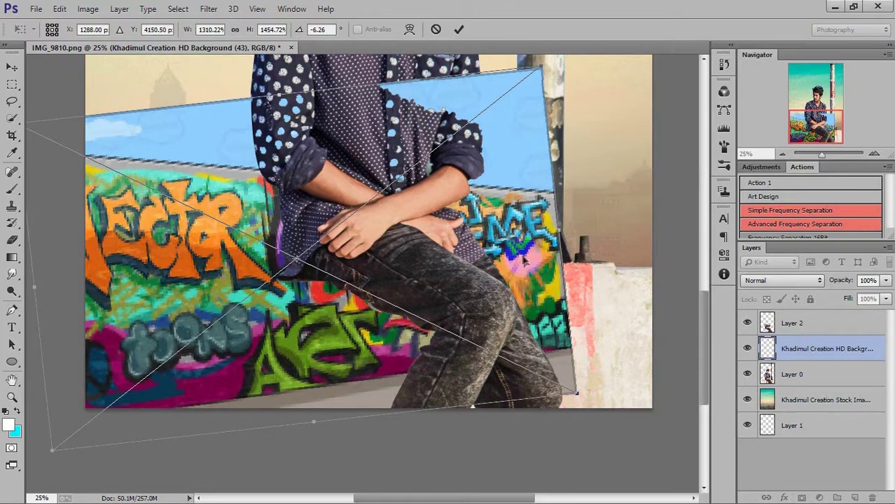
# Enlarge the graffiti wall to fill the left side, fine-tune its position and commit
pyautogui.moveTo(553, 329)
pyautogui.mouseDown()
pyautogui.moveTo(568, 355)
pyautogui.moveTo(565, 334)
pyautogui.mouseUp()
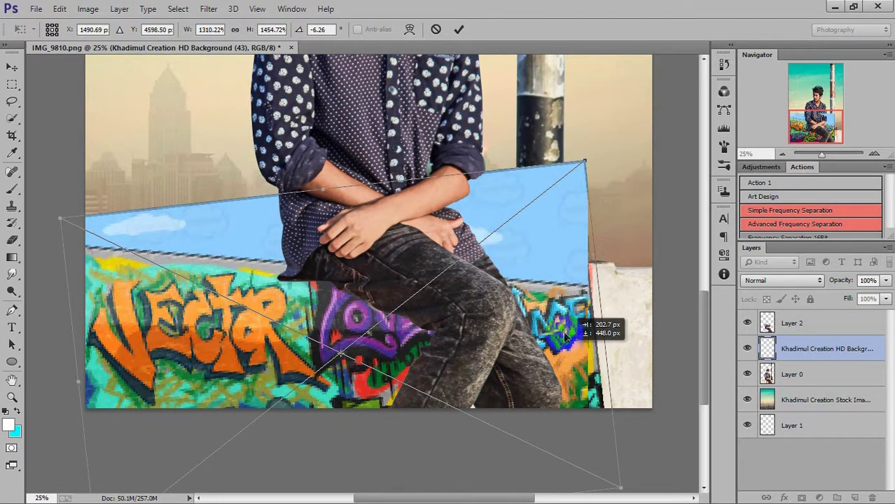
pyautogui.moveTo(564, 336); pyautogui.dragTo(684, 327)
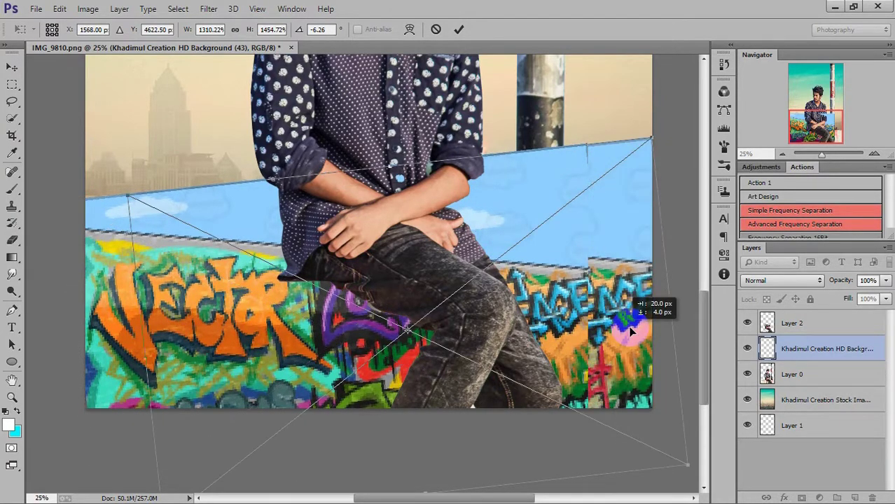
pyautogui.moveTo(191, 257)
pyautogui.mouseDown()
pyautogui.moveTo(181, 210)
pyautogui.moveTo(149, 194)
pyautogui.mouseUp()
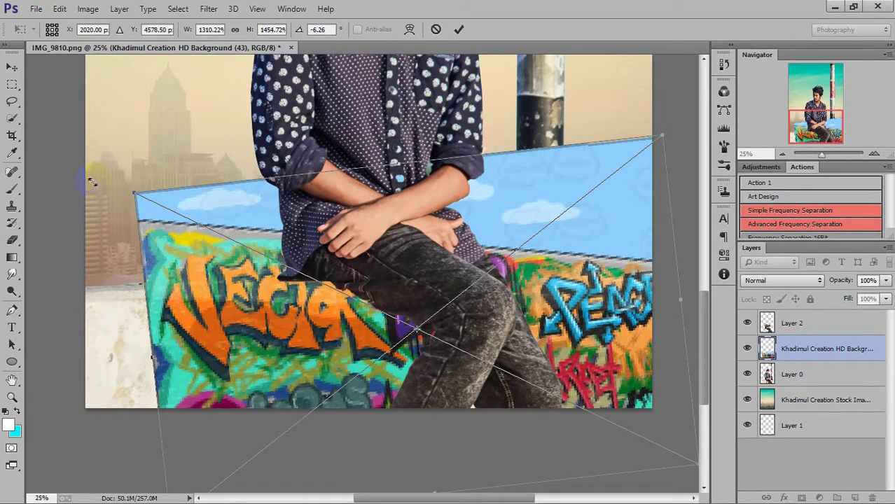
pyautogui.moveTo(92, 182); pyautogui.dragTo(81, 181)
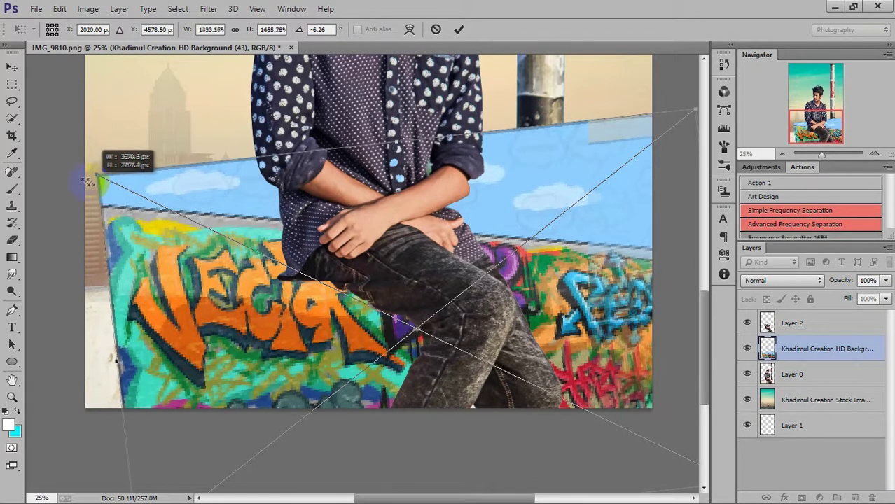
pyautogui.moveTo(81, 180); pyautogui.dragTo(73, 175)
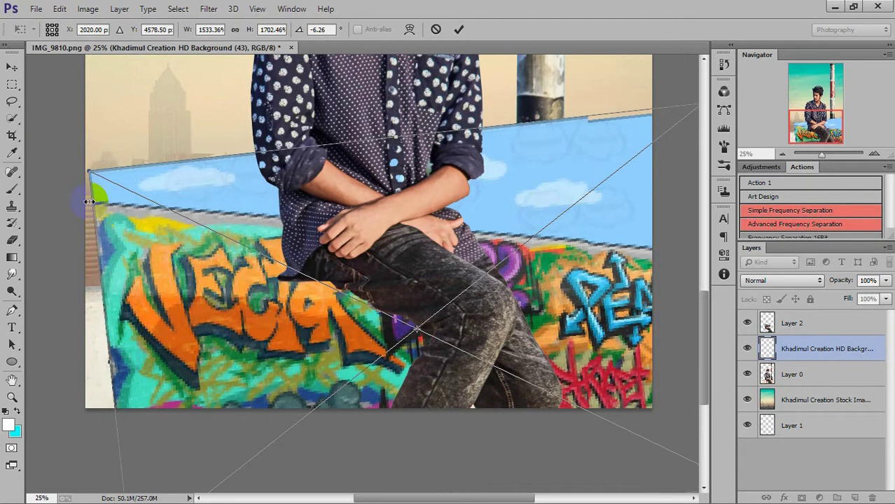
pyautogui.moveTo(310, 241); pyautogui.dragTo(362, 279)
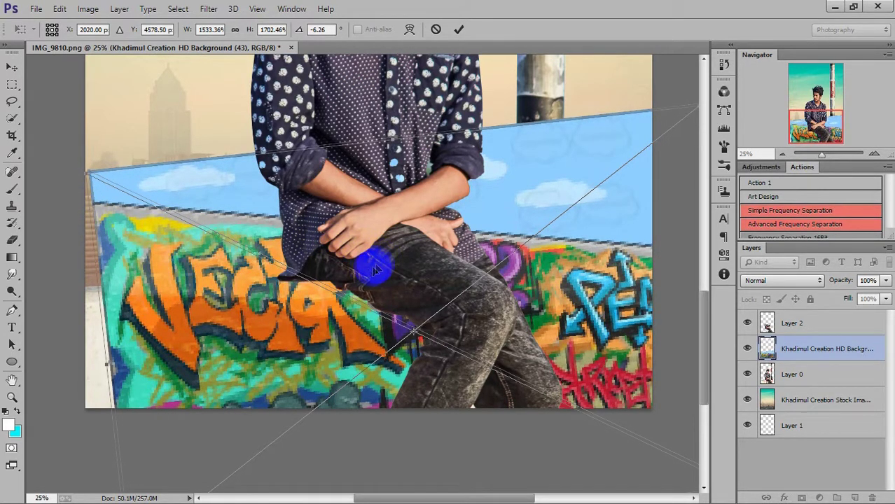
pyautogui.moveTo(362, 278); pyautogui.dragTo(360, 275)
pyautogui.click(456, 28)
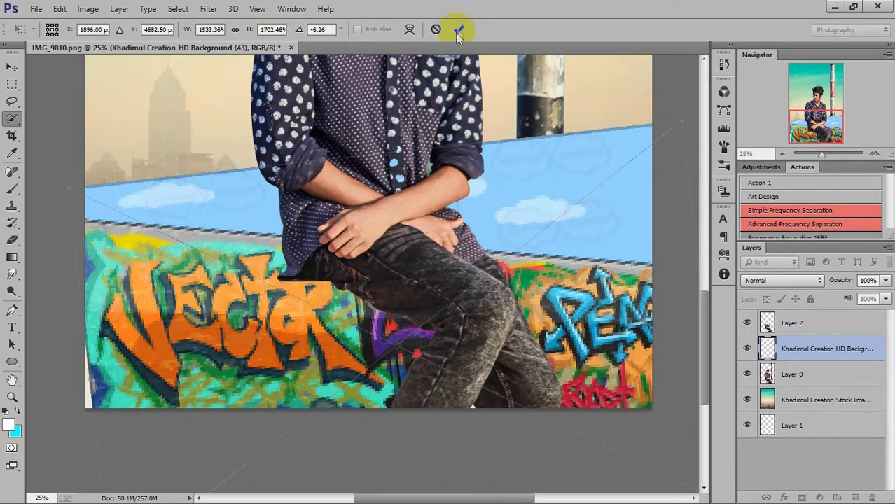
# Select the man's jeans and pocket, then clear that selection
pyautogui.moveTo(460, 250)
pyautogui.mouseDown()
pyautogui.moveTo(452, 282)
pyautogui.moveTo(499, 249)
pyautogui.mouseUp()
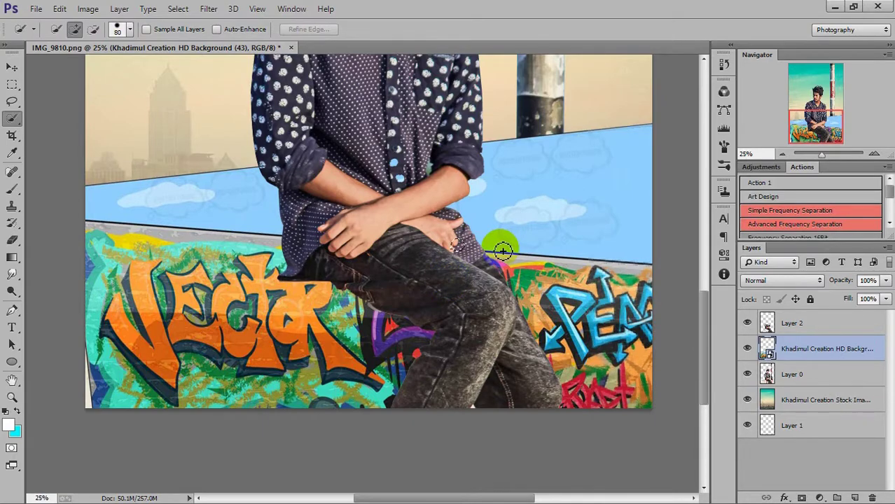
pyautogui.click(448, 261)
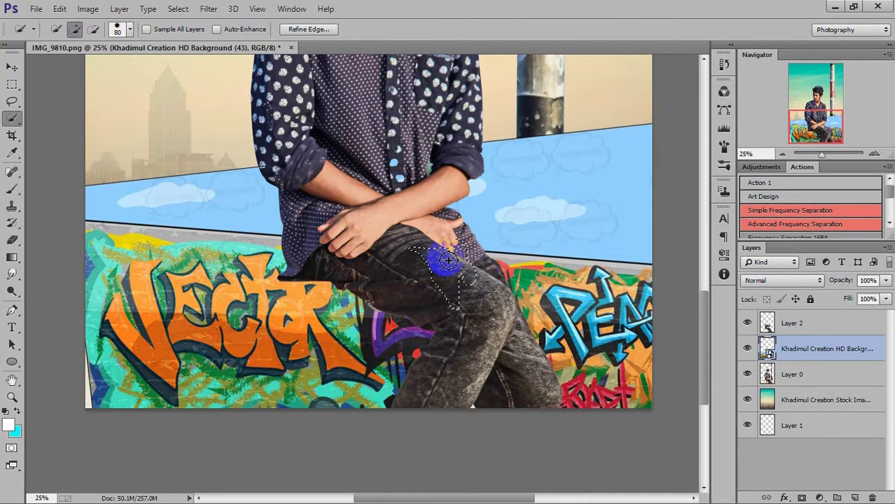
pyautogui.click(476, 234)
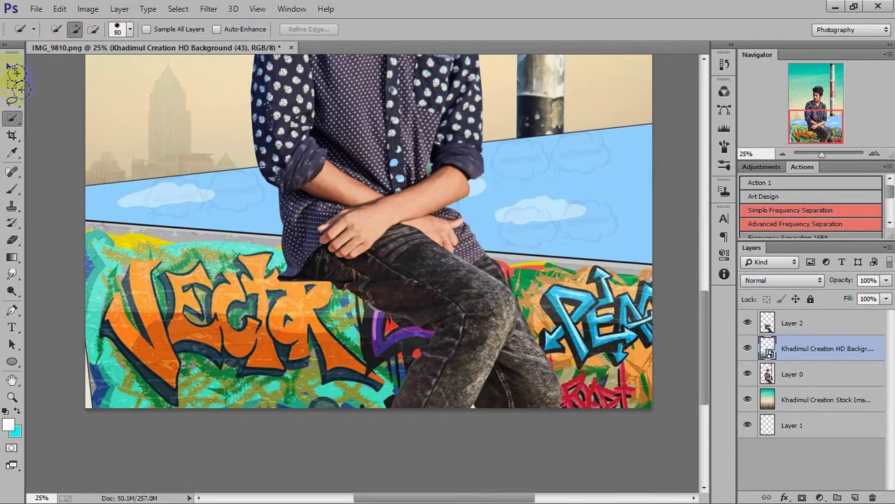
# Move the graffiti wall down and clip it to Layer 0
pyautogui.click(12, 68)
pyautogui.moveTo(522, 267)
pyautogui.mouseDown()
pyautogui.moveTo(516, 297)
pyautogui.moveTo(516, 284)
pyautogui.mouseUp()
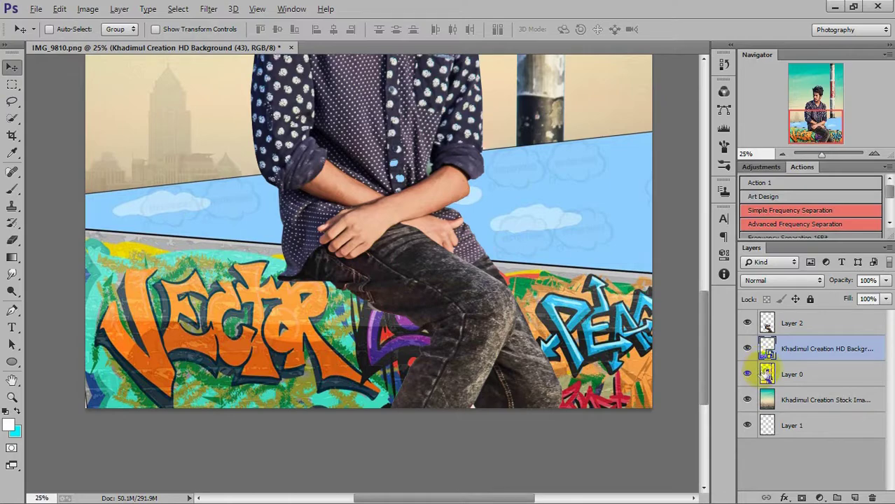
pyautogui.keyDown('alt'); pyautogui.click(760, 355); pyautogui.keyUp('alt')
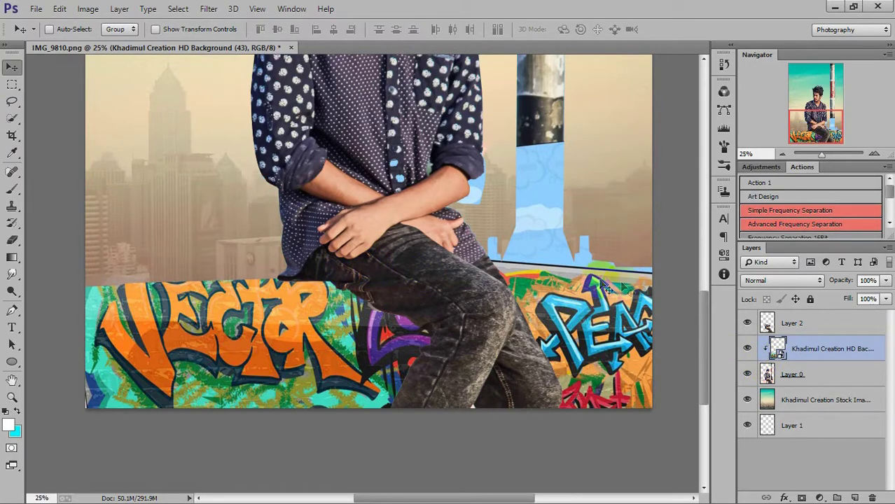
pyautogui.moveTo(586, 276)
pyautogui.mouseDown()
pyautogui.moveTo(586, 335)
pyautogui.moveTo(592, 326)
pyautogui.mouseUp()
# Rotate the graffiti wall to about -13.4° and nudge it up about 2 px, then commit
pyautogui.hotkey('ctrl', 't')
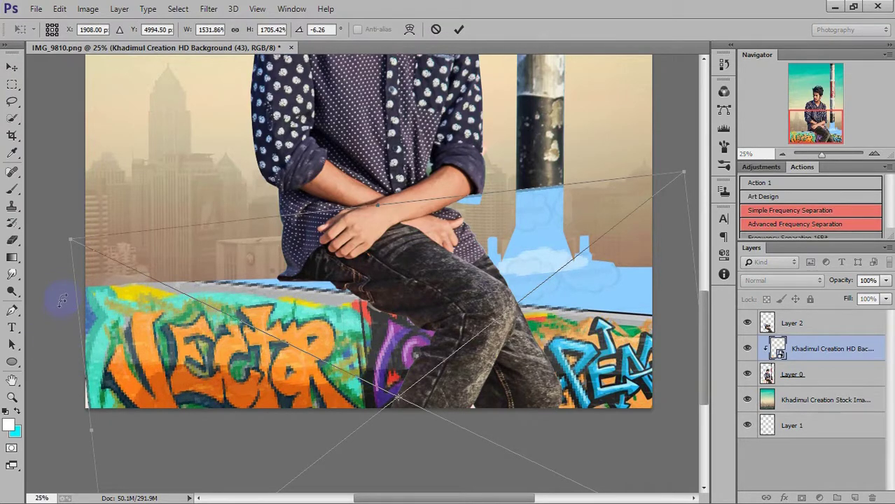
pyautogui.moveTo(62, 314); pyautogui.dragTo(65, 341)
pyautogui.moveTo(318, 300); pyautogui.dragTo(321, 283)
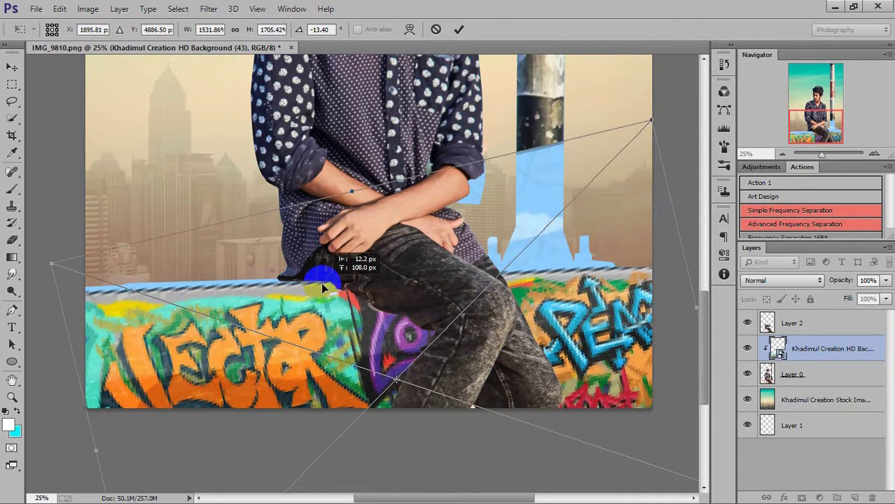
pyautogui.moveTo(320, 282); pyautogui.dragTo(321, 281)
pyautogui.press('Return')
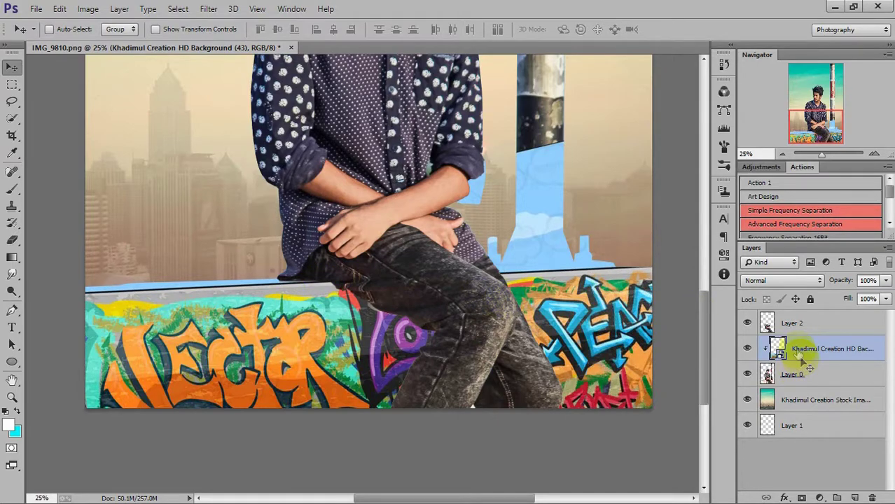
# Add a layer mask to the graffiti wall and paint out the blue sky over the pole and ledge strips
pyautogui.click(800, 497)
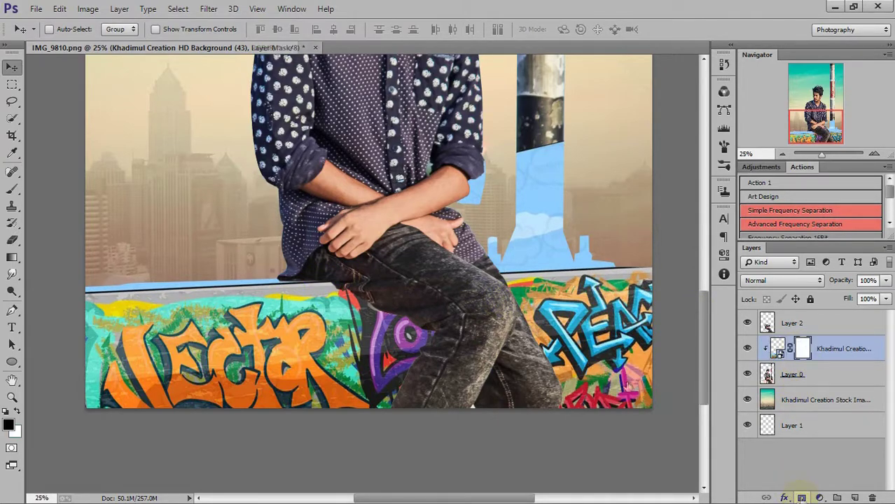
pyautogui.click(12, 188)
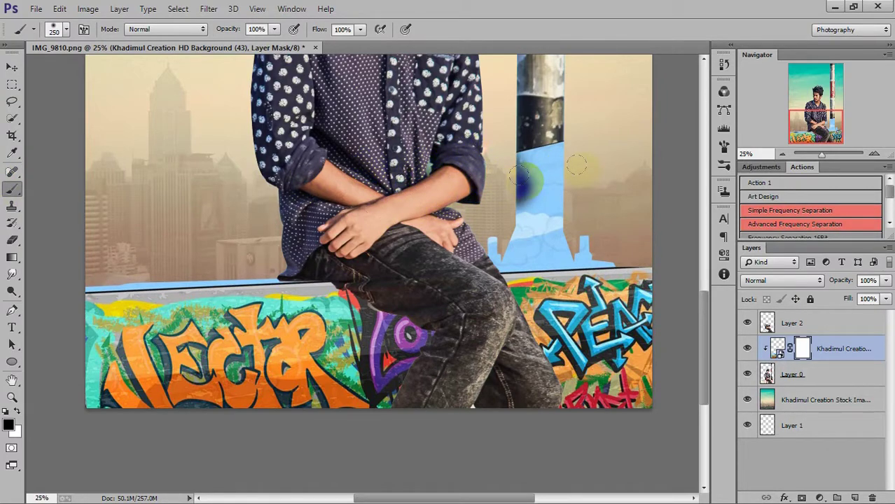
pyautogui.moveTo(525, 168); pyautogui.dragTo(553, 196)
pyautogui.moveTo(611, 160); pyautogui.dragTo(597, 233)
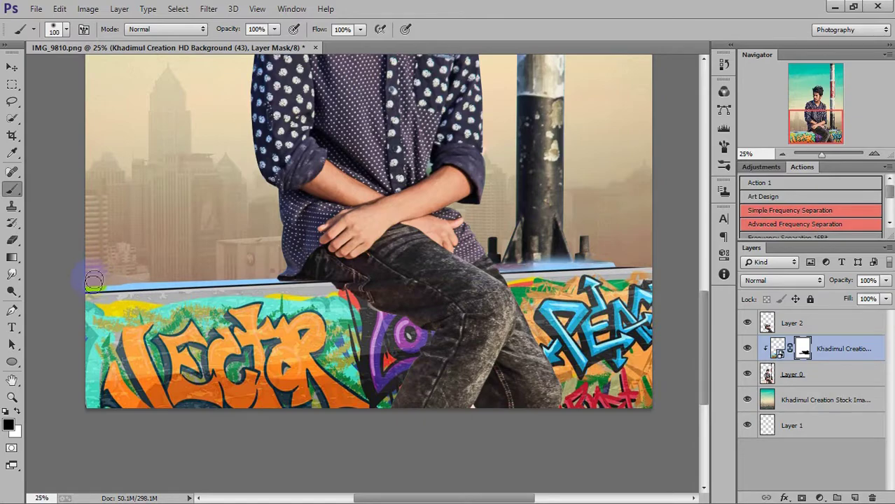
pyautogui.moveTo(92, 290)
pyautogui.mouseDown()
pyautogui.moveTo(287, 279)
pyautogui.moveTo(207, 270)
pyautogui.mouseUp()
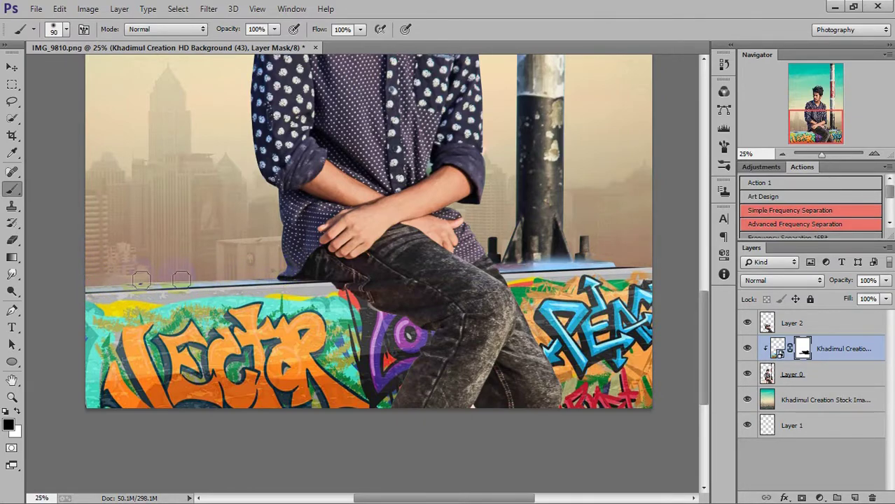
pyautogui.moveTo(494, 264)
pyautogui.mouseDown()
pyautogui.moveTo(616, 263)
pyautogui.moveTo(483, 264)
pyautogui.moveTo(624, 264)
pyautogui.mouseUp()
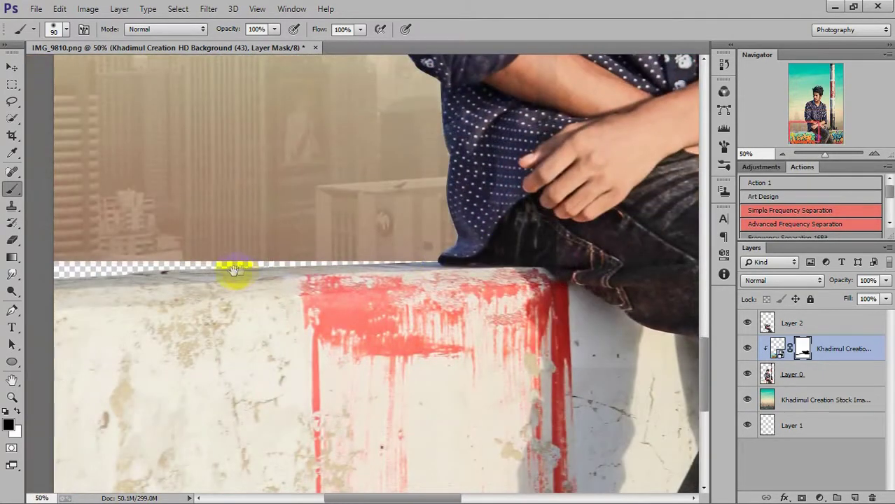
pyautogui.moveTo(235, 270); pyautogui.dragTo(298, 263)
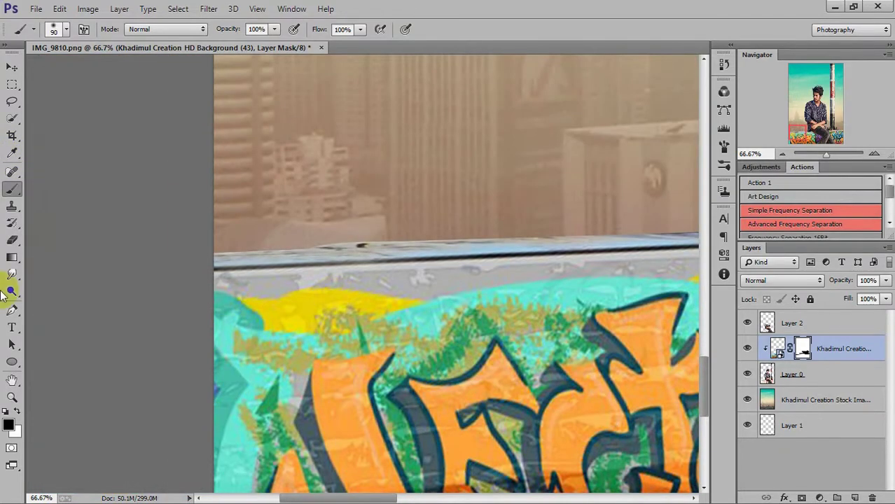
# Trace a pen path along the graffiti wall's top edge where it meets the jeans
pyautogui.click(12, 311)
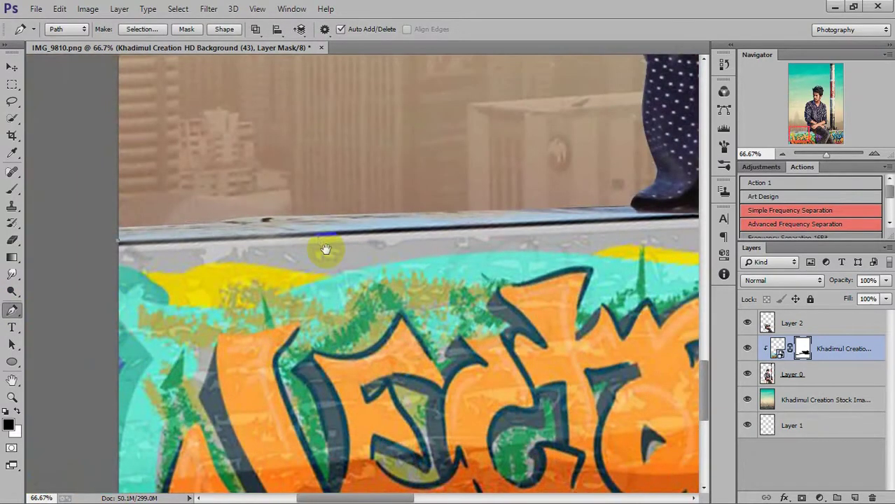
pyautogui.click(351, 236)
pyautogui.hscroll(3, 469, 259)
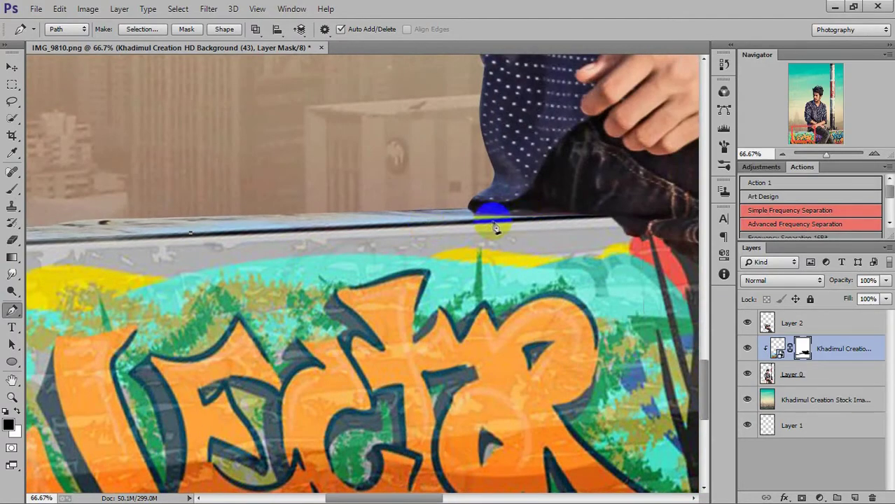
pyautogui.click(521, 226)
pyautogui.click(550, 221)
pyautogui.moveTo(549, 221); pyautogui.dragTo(555, 221)
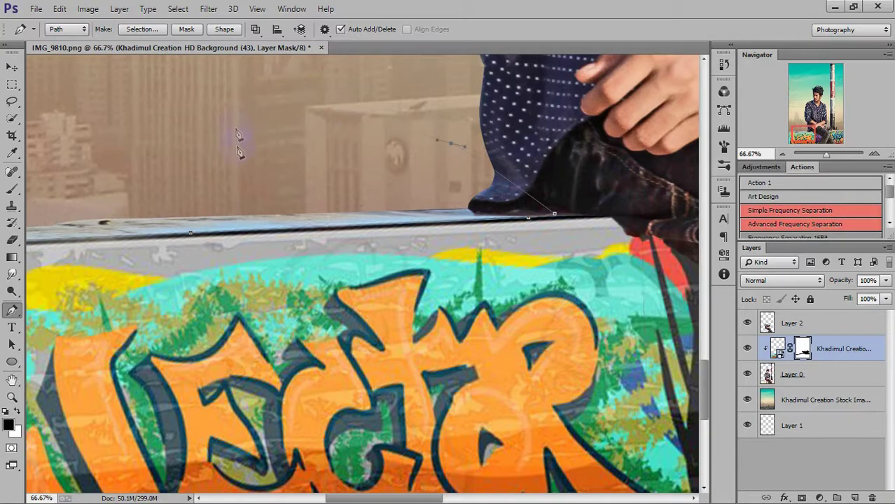
pyautogui.hscroll(-5, 280, 143)
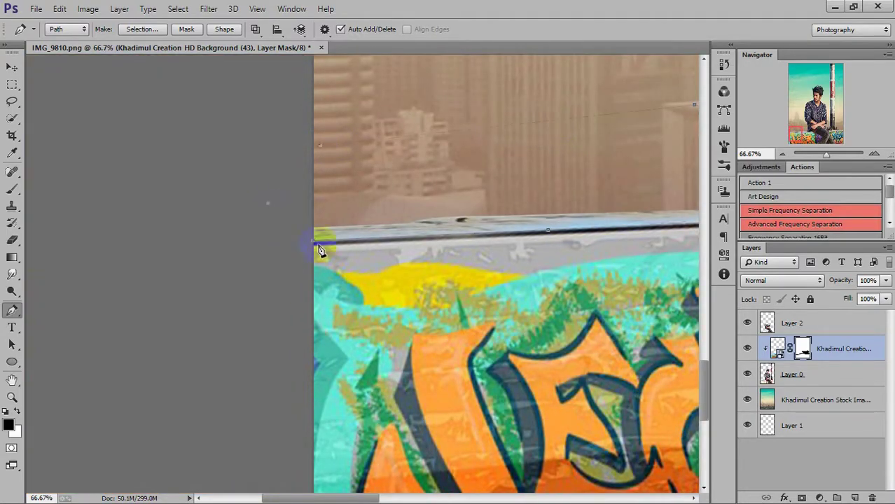
# Turn the path into a selection with a 0.5 pixel feather radius
pyautogui.rightClick(387, 162)
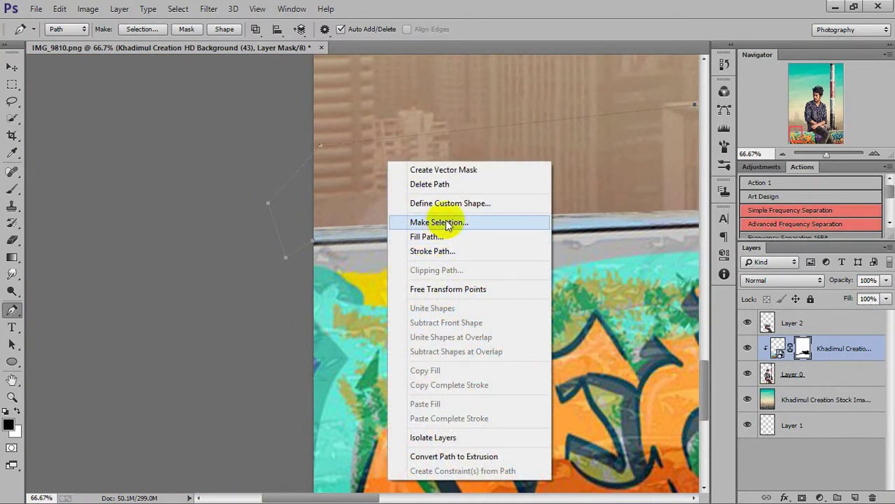
pyautogui.click(445, 220)
pyautogui.write('0.5')
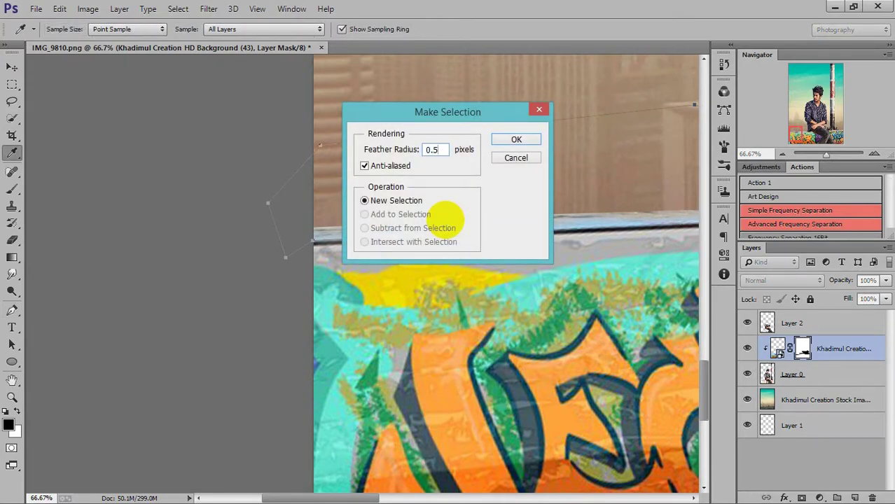
pyautogui.click(513, 140)
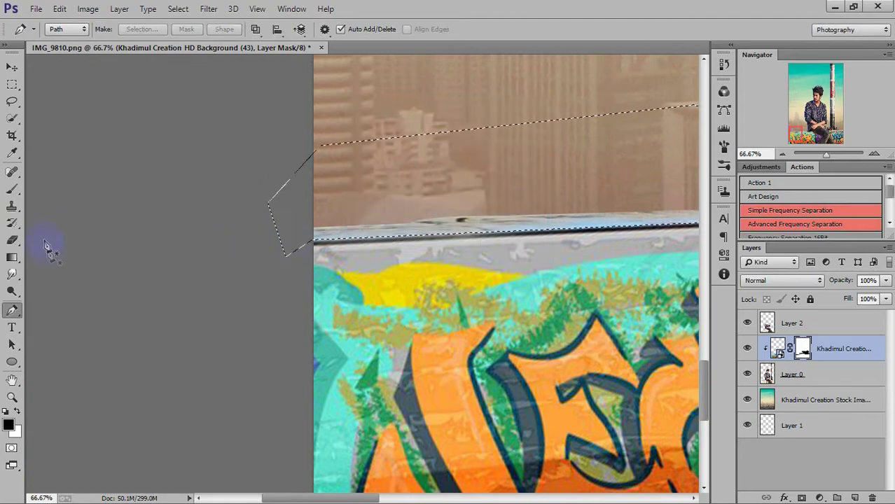
pyautogui.click(12, 190)
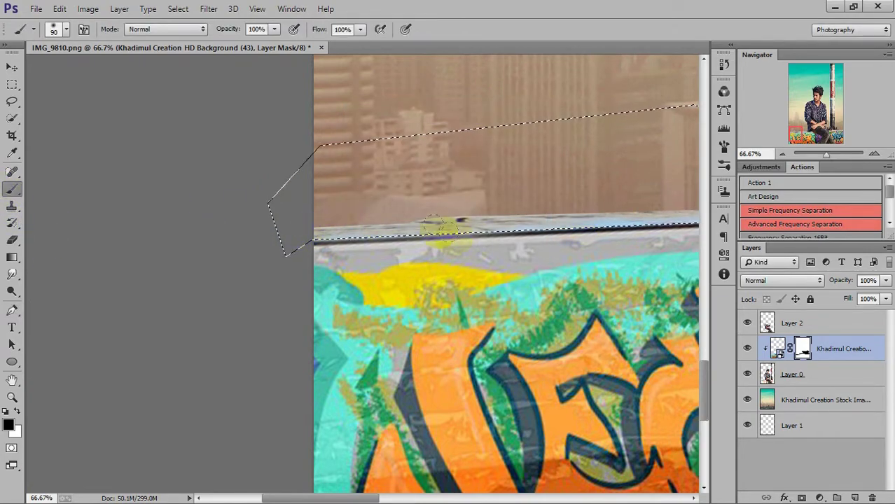
# Paint out the sky strip above the wall top within the selection
pyautogui.moveTo(557, 211); pyautogui.dragTo(434, 222)
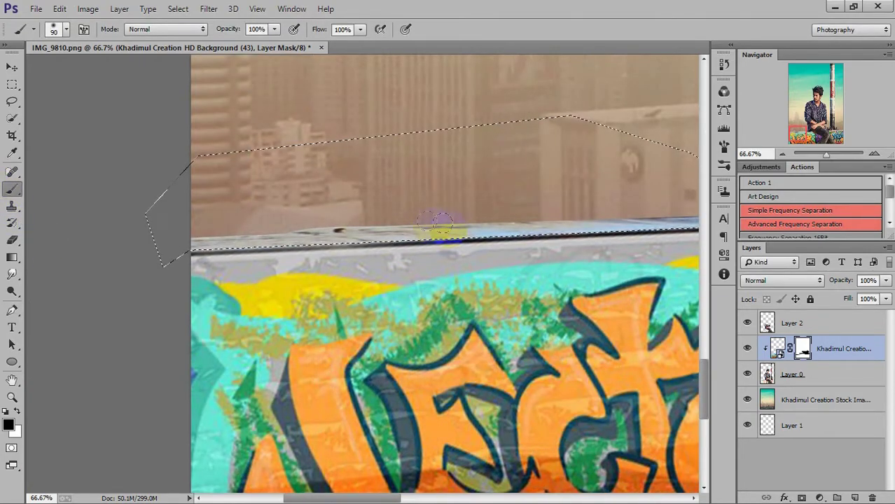
pyautogui.moveTo(328, 212); pyautogui.dragTo(56, 210)
pyautogui.moveTo(528, 214); pyautogui.dragTo(449, 199)
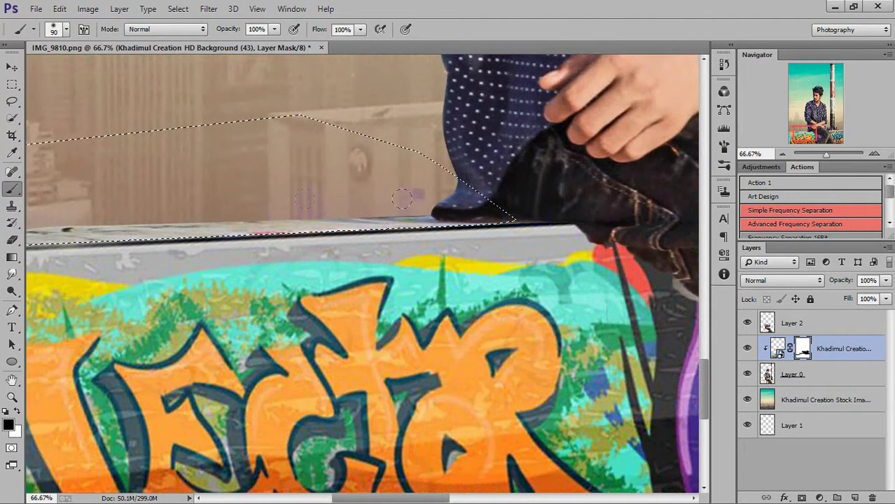
pyautogui.moveTo(128, 166); pyautogui.dragTo(276, 172)
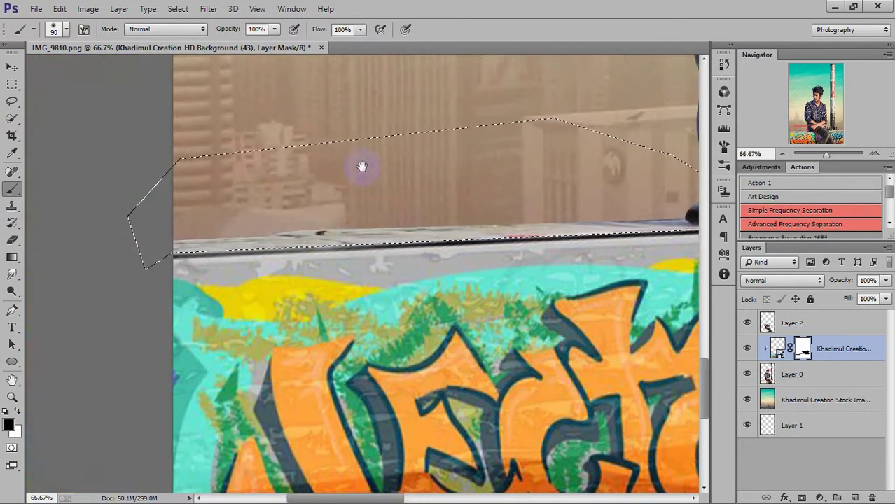
# Invert the selection and repaint the mask in white along the wall's top edge
pyautogui.click(12, 118)
pyautogui.rightClick(497, 204)
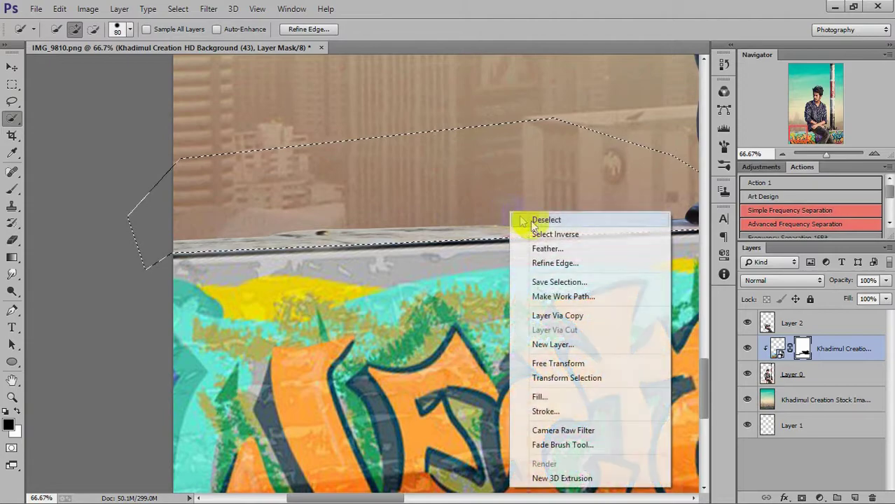
pyautogui.click(530, 232)
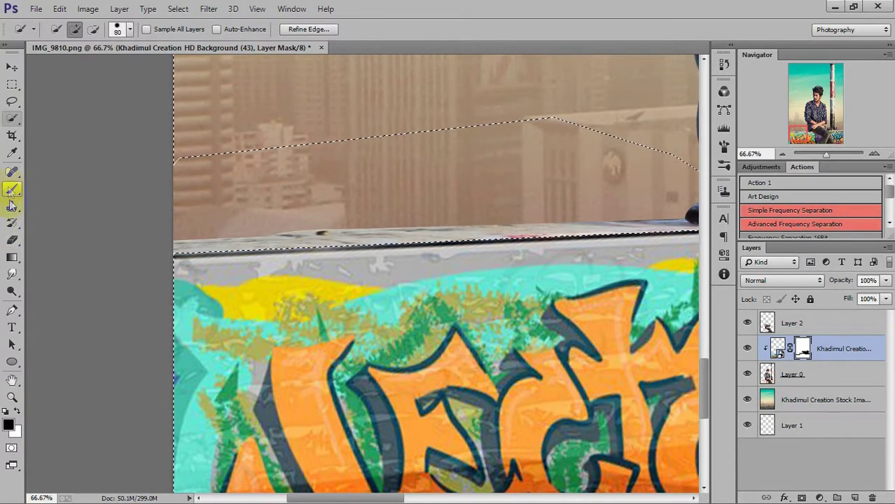
pyautogui.click(12, 190)
pyautogui.click(19, 412)
pyautogui.moveTo(155, 278); pyautogui.dragTo(619, 250)
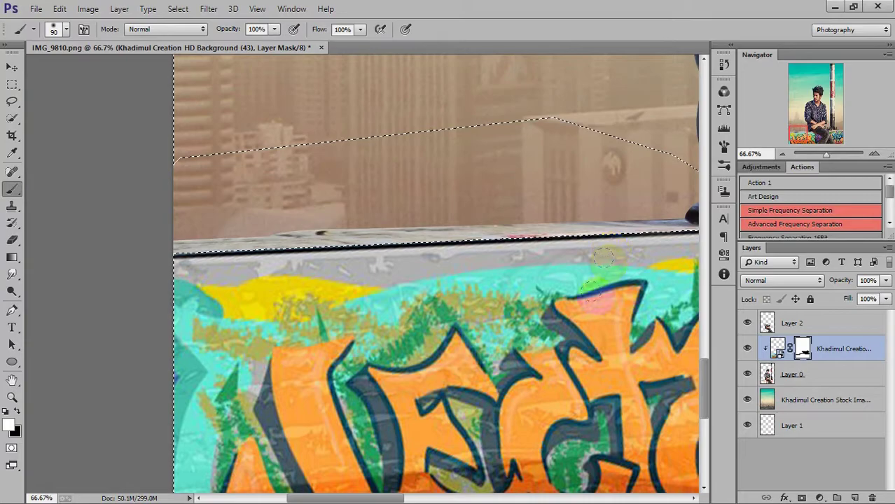
pyautogui.moveTo(490, 284); pyautogui.dragTo(255, 268)
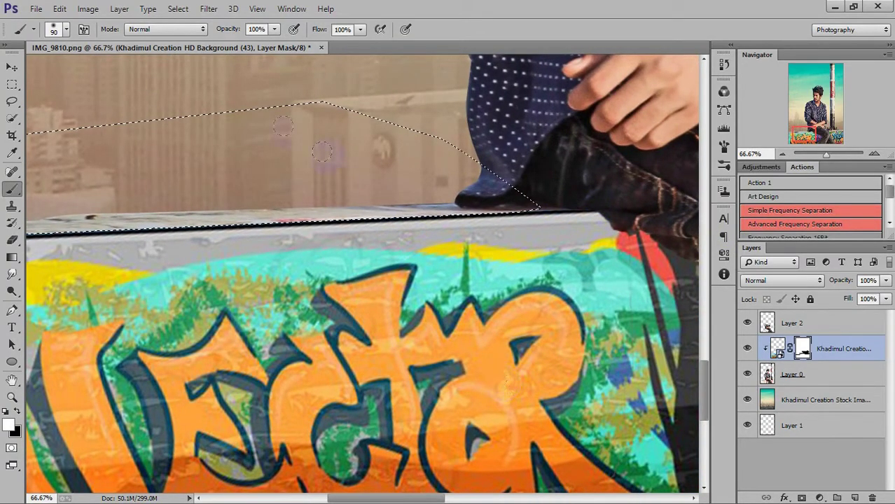
# Deselect, then place the first pen anchor on the ledge
pyautogui.click(12, 118)
pyautogui.rightClick(247, 163)
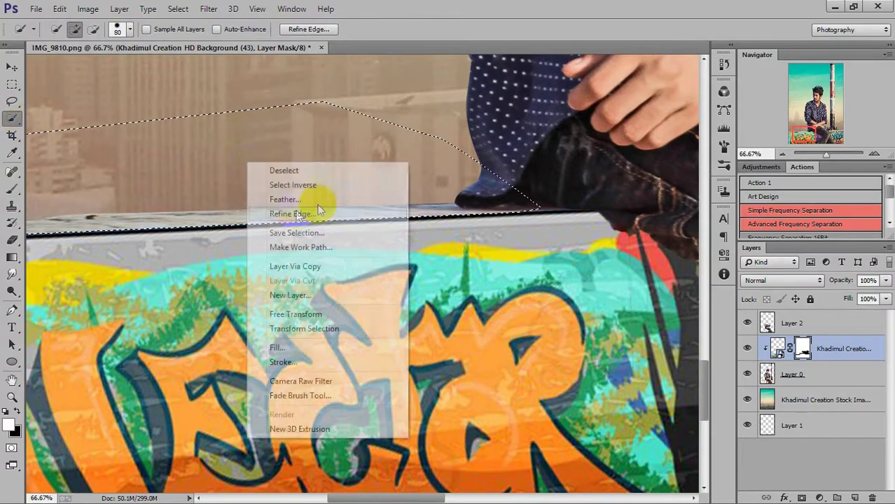
pyautogui.click(329, 172)
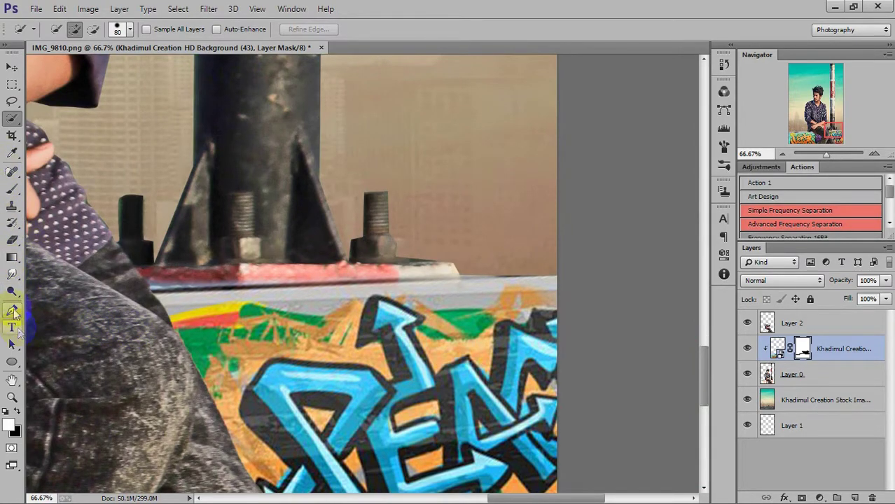
pyautogui.click(12, 310)
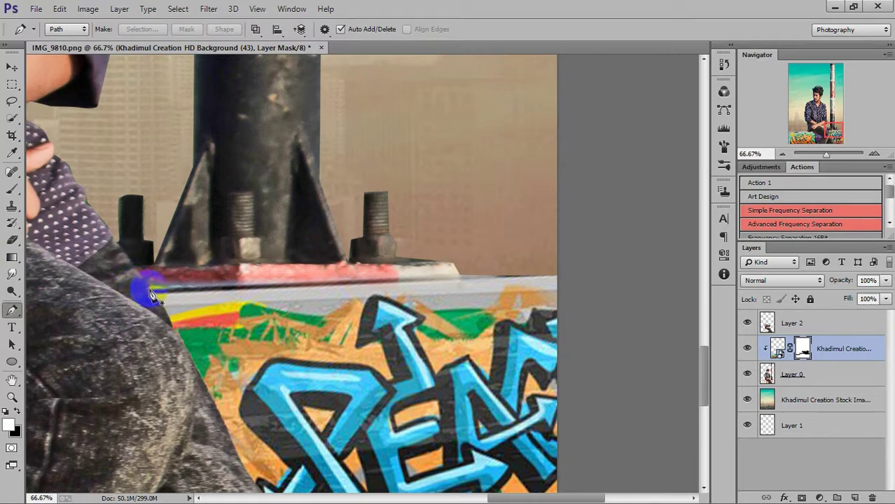
pyautogui.click(471, 282)
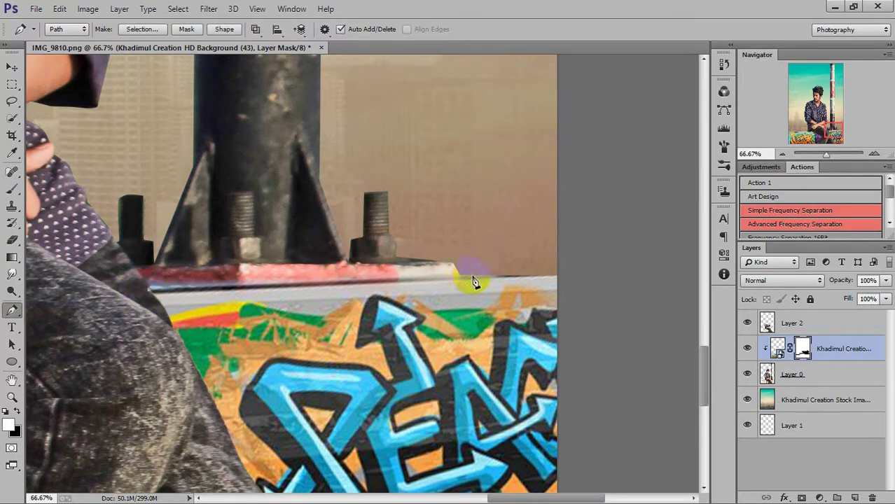
# Draw a closed pen path around the skyline area above the right-hand ledge and pole base
pyautogui.click(473, 275)
pyautogui.click(395, 288)
pyautogui.press('Escape')
pyautogui.click(494, 282)
pyautogui.click(559, 270)
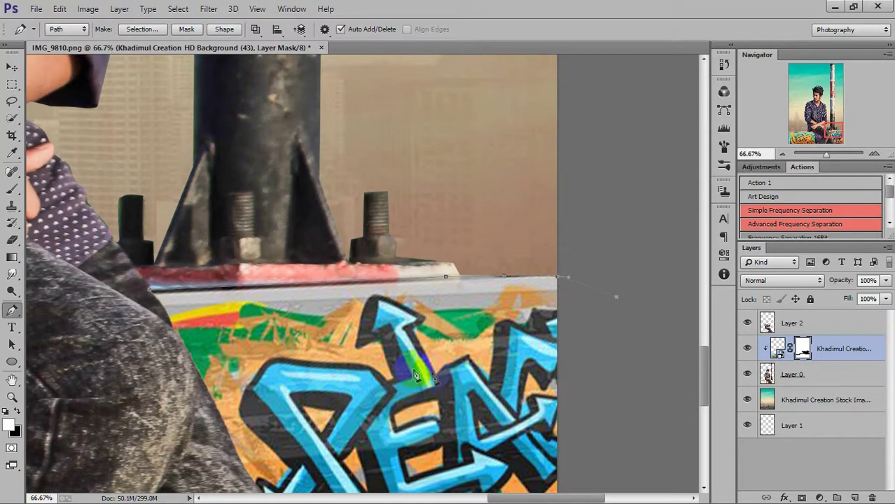
pyautogui.moveTo(606, 203); pyautogui.dragTo(390, 116)
pyautogui.click(266, 115)
pyautogui.moveTo(266, 115); pyautogui.dragTo(164, 110)
pyautogui.click(145, 275)
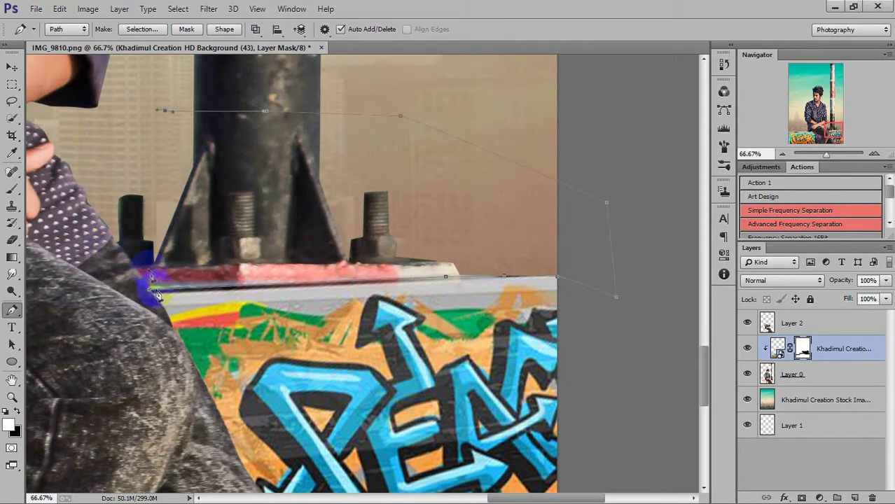
pyautogui.click(137, 273)
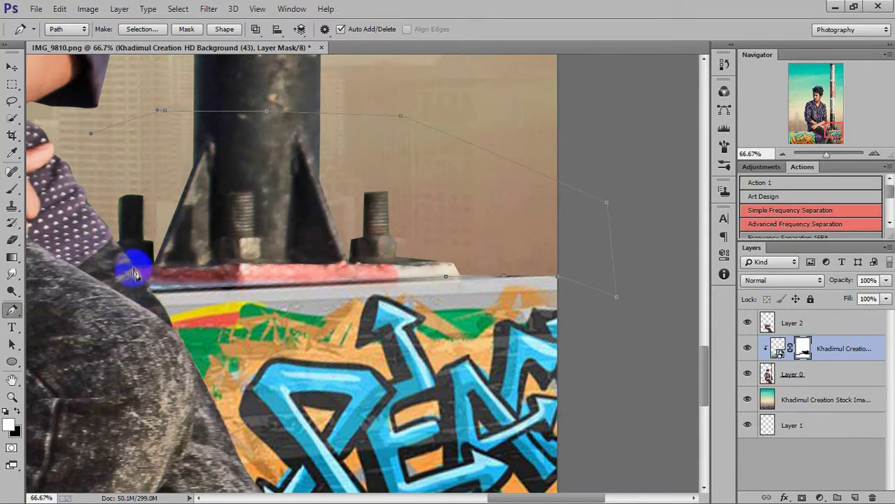
pyautogui.moveTo(140, 275); pyautogui.dragTo(149, 286)
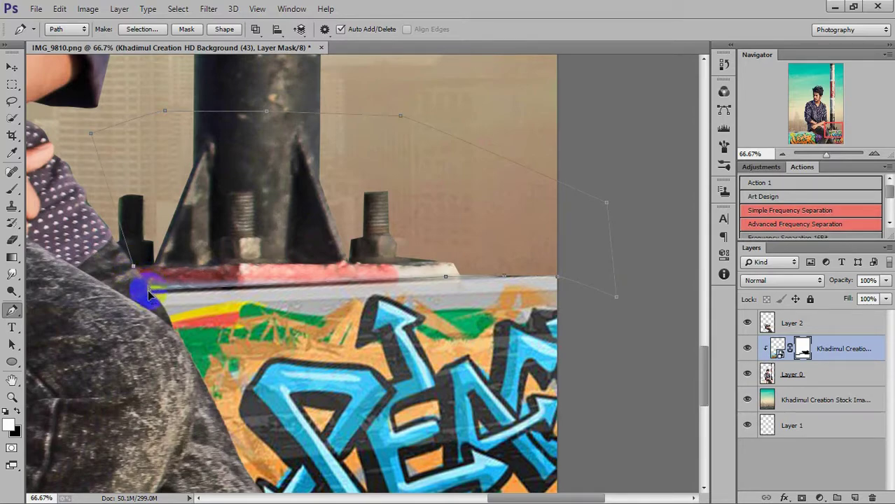
pyautogui.rightClick(183, 234)
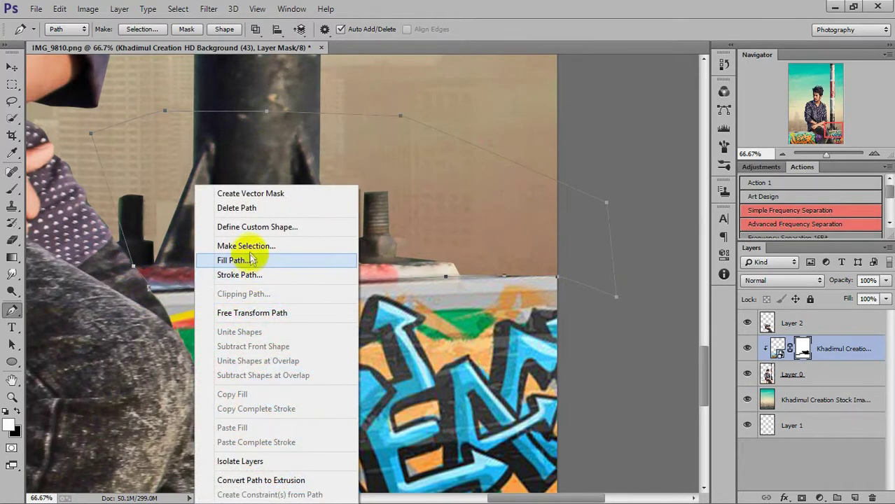
# Make a selection from the path and paint black on the mask over the red strip below the pole
pyautogui.click(259, 239)
pyautogui.press('Return')
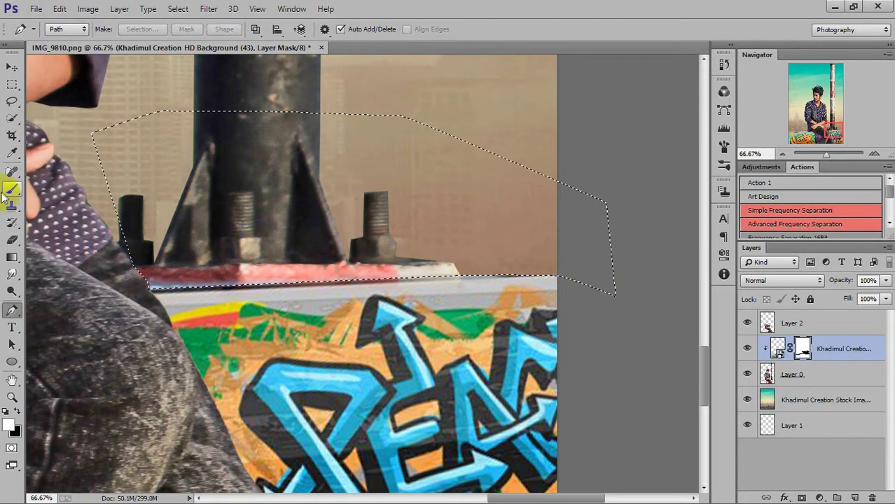
pyautogui.click(12, 189)
pyautogui.press('x')
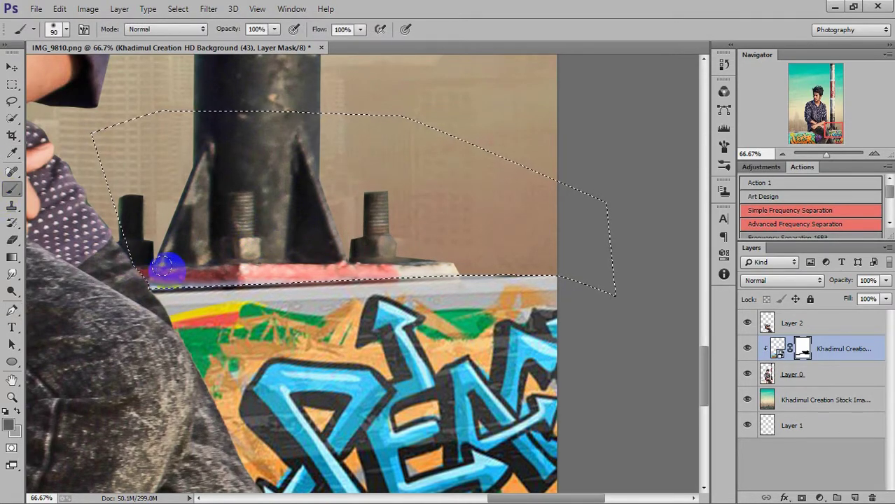
pyautogui.moveTo(168, 266); pyautogui.dragTo(227, 275)
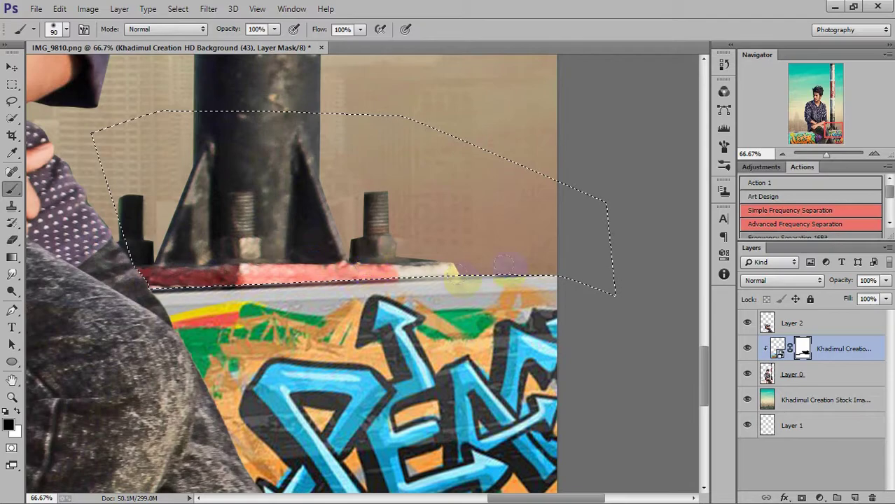
# Invert the selection and paint white on the mask along the ledge's bottom edge
pyautogui.click(12, 117)
pyautogui.rightClick(273, 185)
pyautogui.click(318, 208)
pyautogui.click(12, 188)
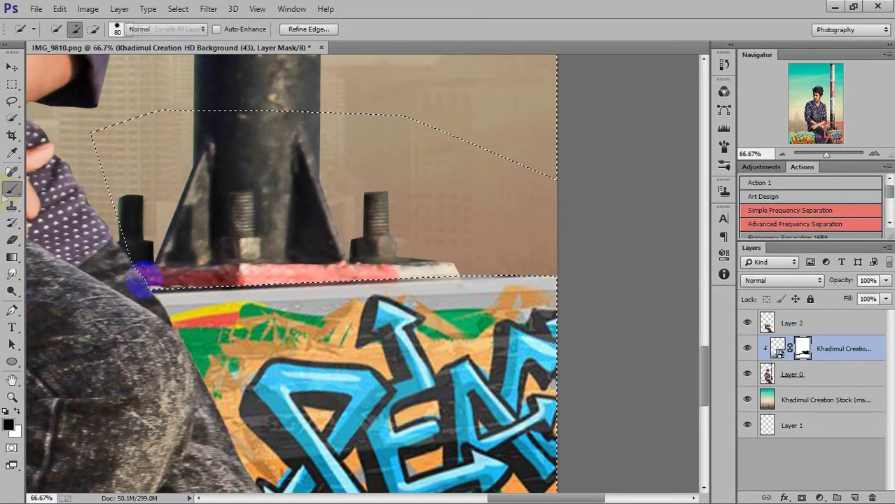
pyautogui.press('x')
pyautogui.click(7, 409)
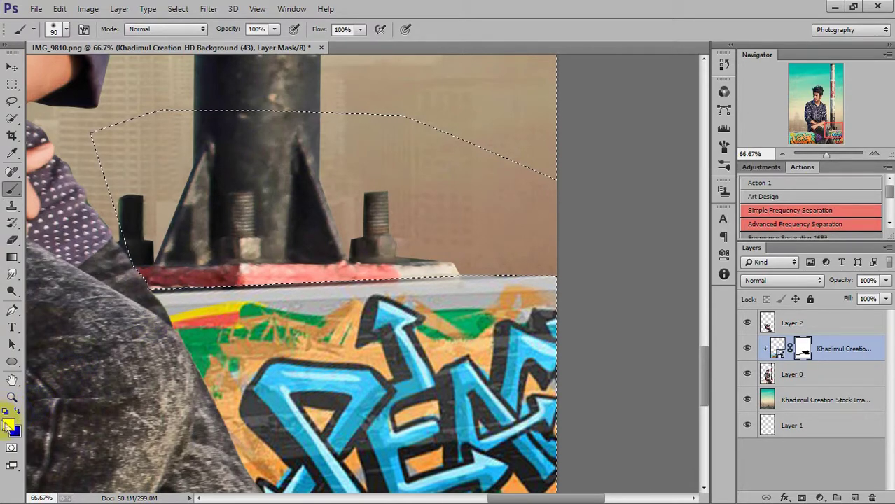
pyautogui.moveTo(149, 281); pyautogui.dragTo(568, 281)
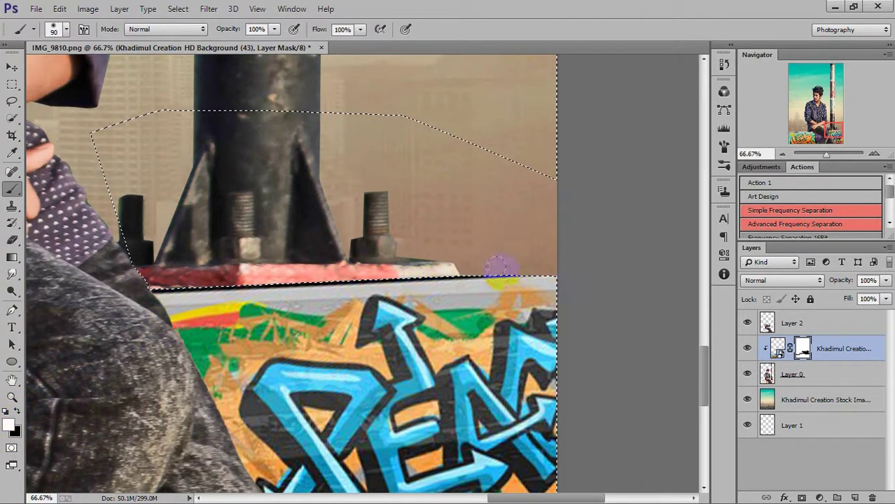
# Deselect and zoom out to view the composite
pyautogui.click(12, 118)
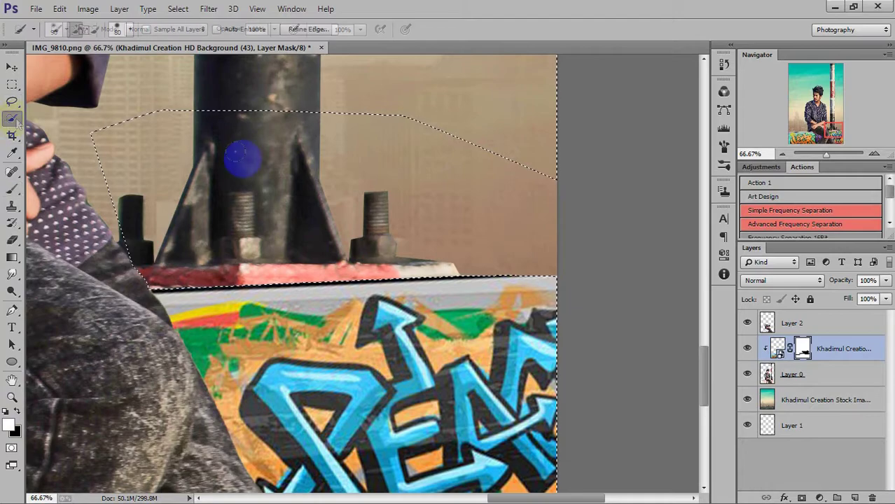
pyautogui.rightClick(273, 166)
pyautogui.click(308, 184)
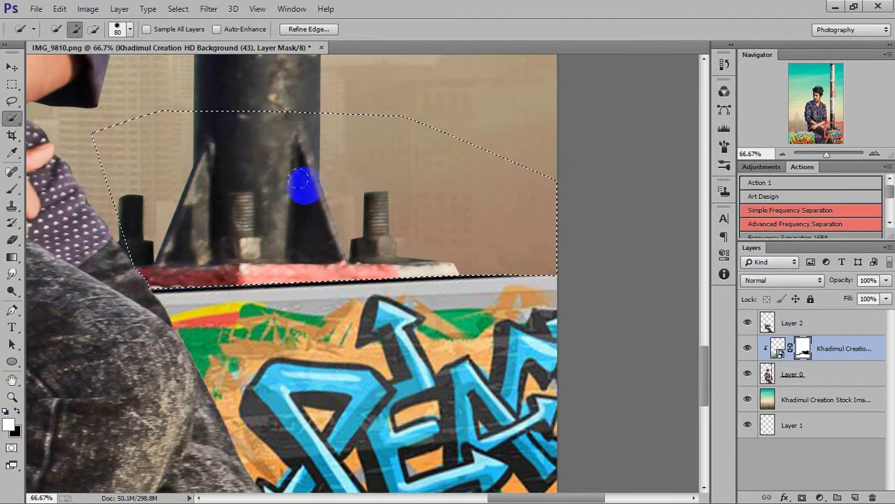
pyautogui.rightClick(299, 184)
pyautogui.click(338, 189)
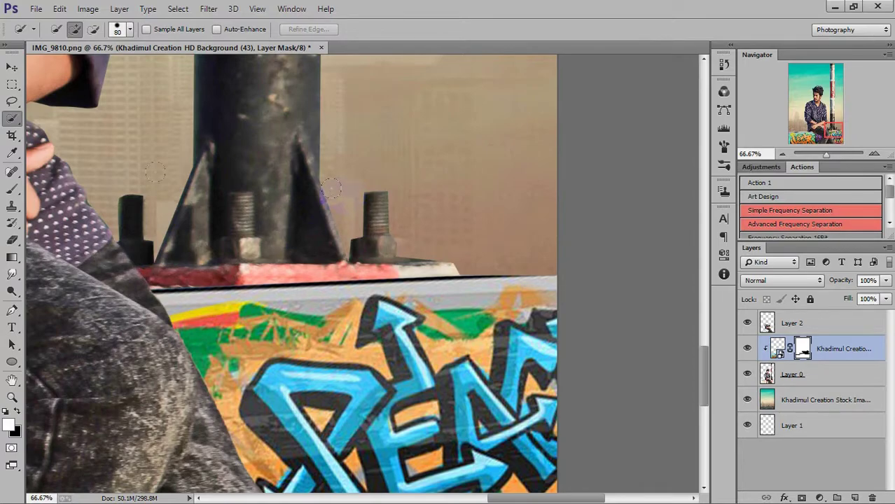
pyautogui.click(780, 154)
# Fit the image in the window, flatten all layers into Background, and duplicate it as Layer 1
pyautogui.click(780, 154)
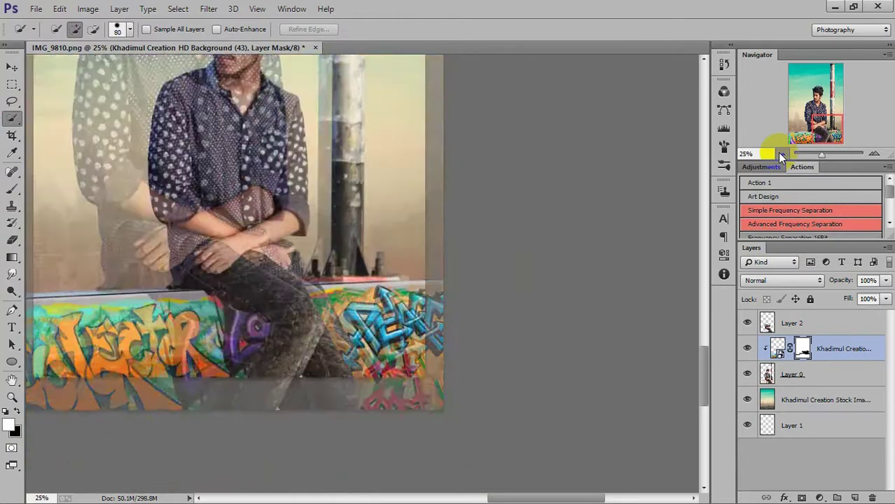
pyautogui.click(780, 154)
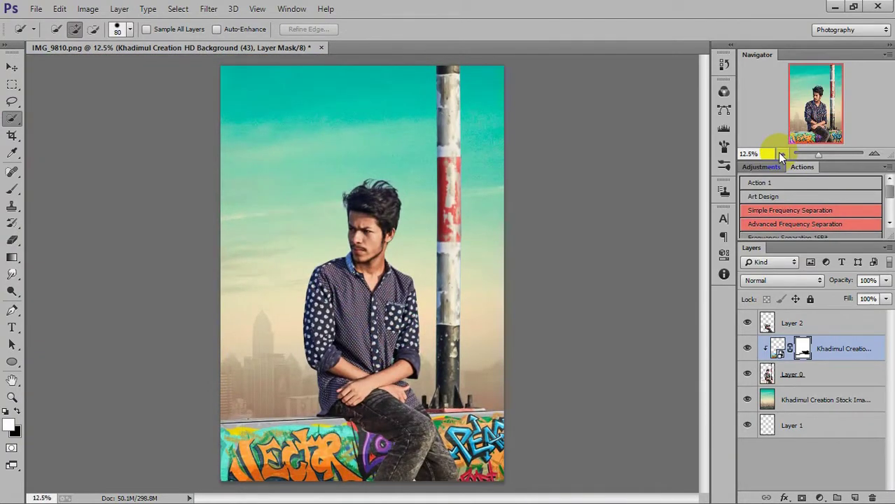
pyautogui.press('v')
pyautogui.click(779, 353)
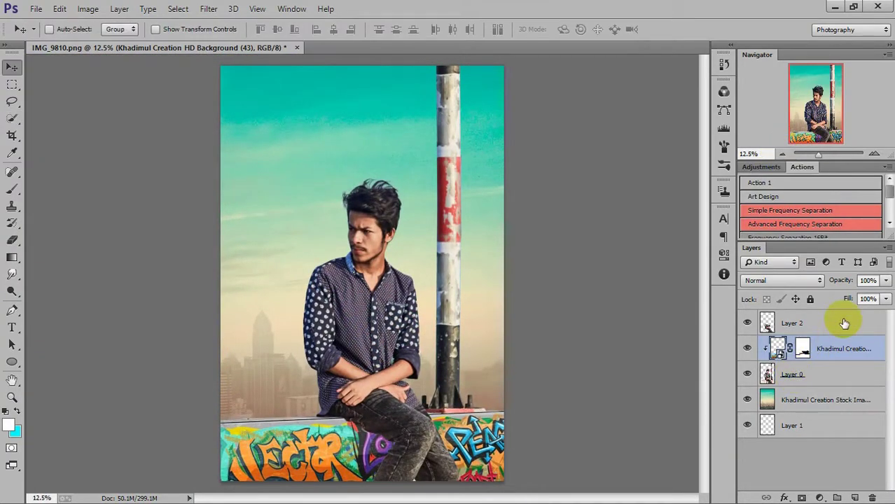
pyautogui.click(886, 248)
pyautogui.click(763, 434)
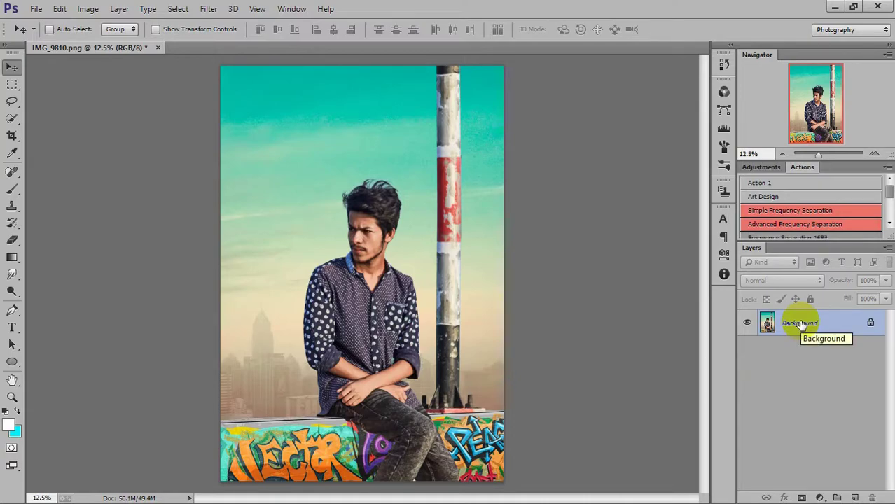
pyautogui.press('b')
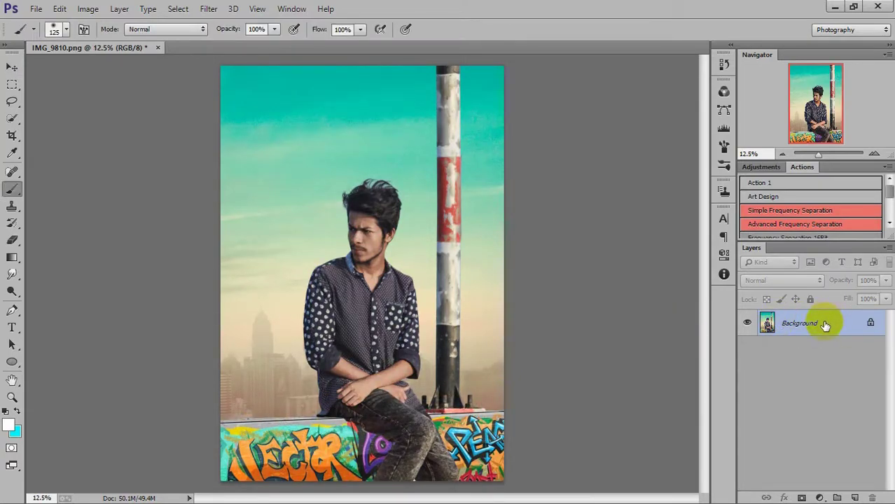
pyautogui.hotkey('ctrl', 'j')
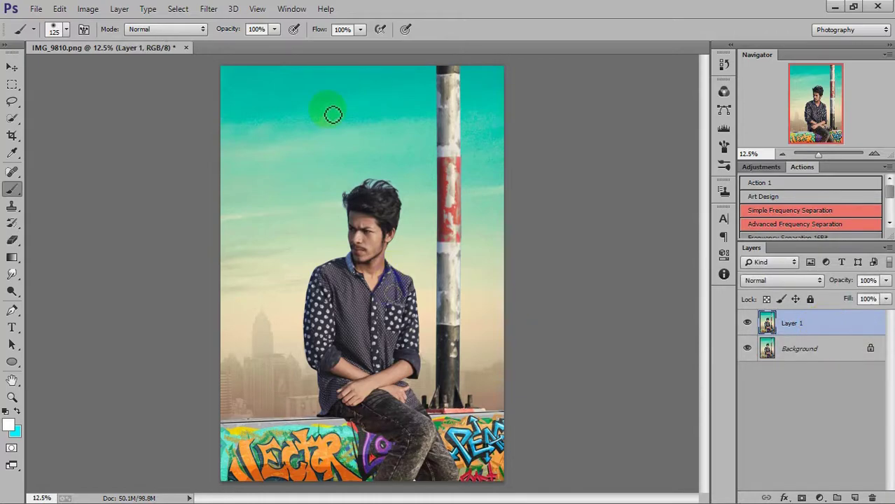
# In the Camera Raw Filter, raise Shadows to +43 and cut Oranges saturation to -18
pyautogui.click(209, 10)
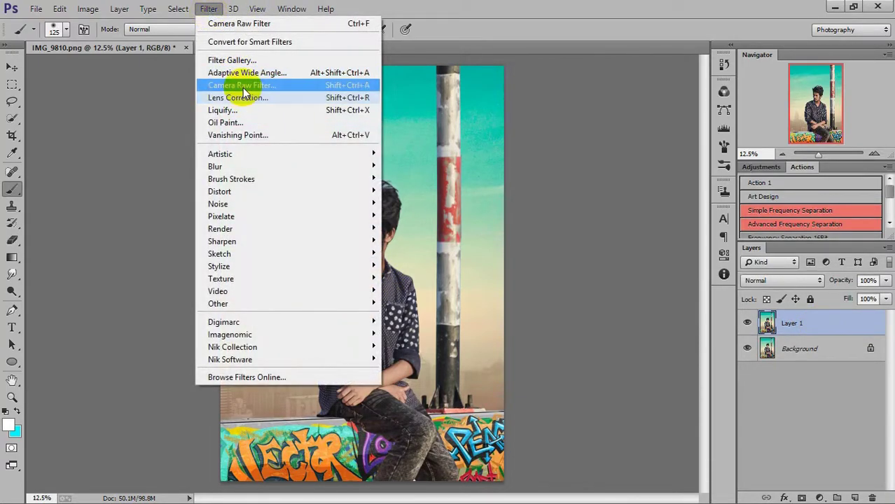
pyautogui.click(241, 85)
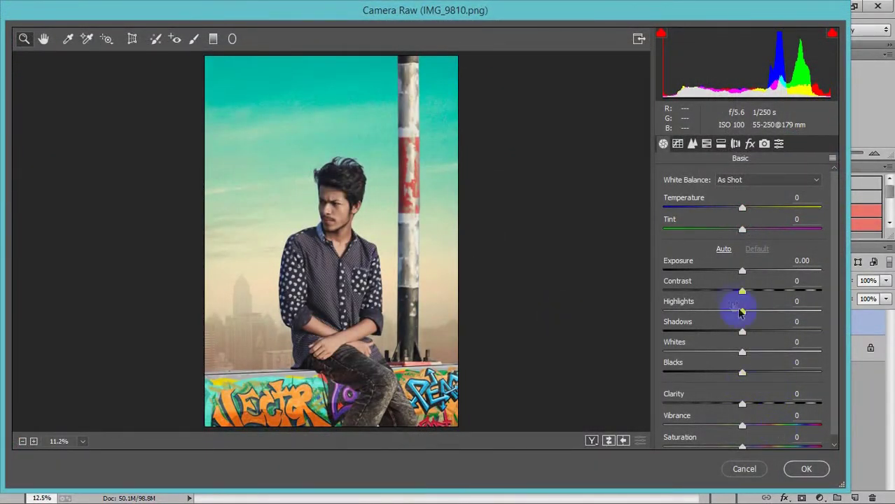
pyautogui.moveTo(755, 335); pyautogui.dragTo(776, 334)
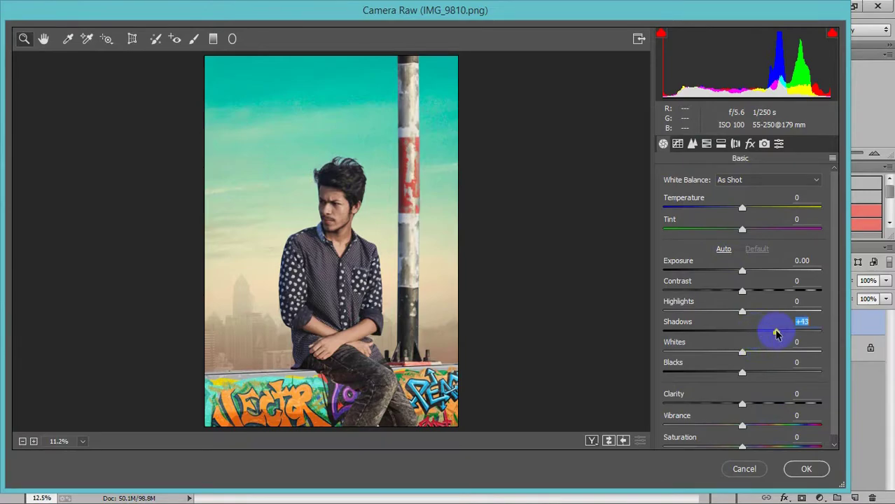
pyautogui.click(706, 144)
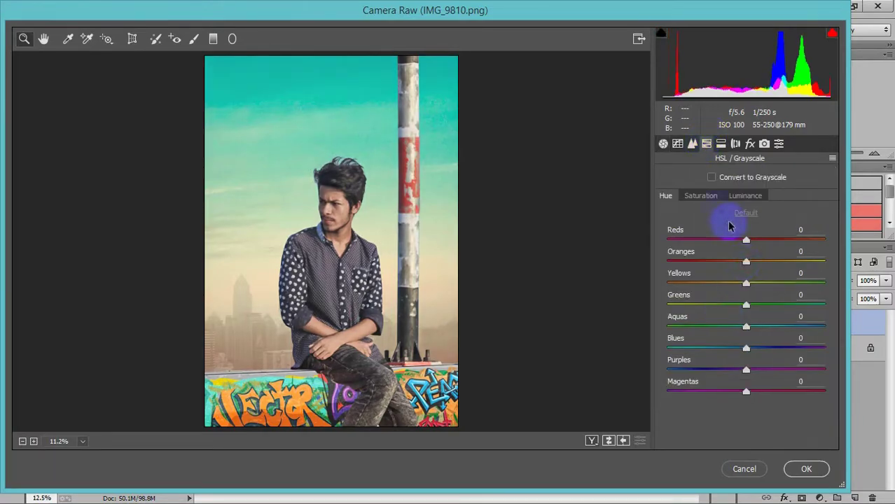
pyautogui.click(700, 195)
pyautogui.moveTo(745, 261); pyautogui.dragTo(728, 262)
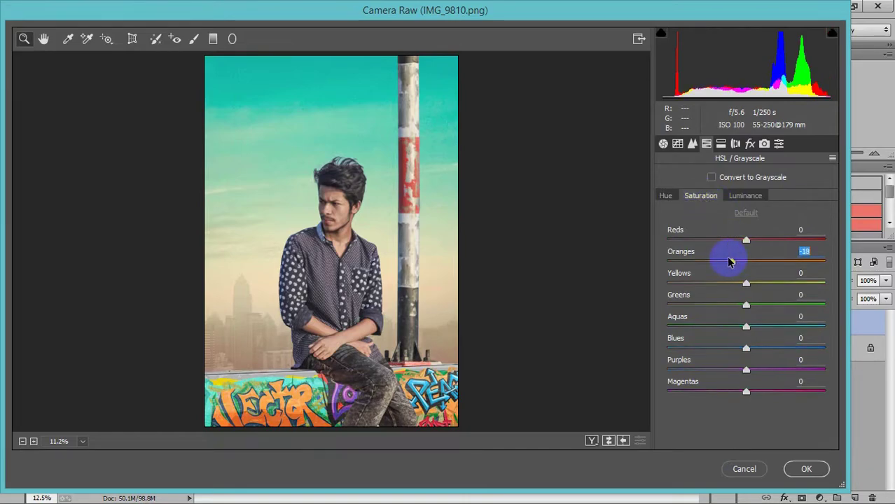
# Set Blacks to -28, leave Vibrance at 0, and add Clarity +28
pyautogui.click(663, 143)
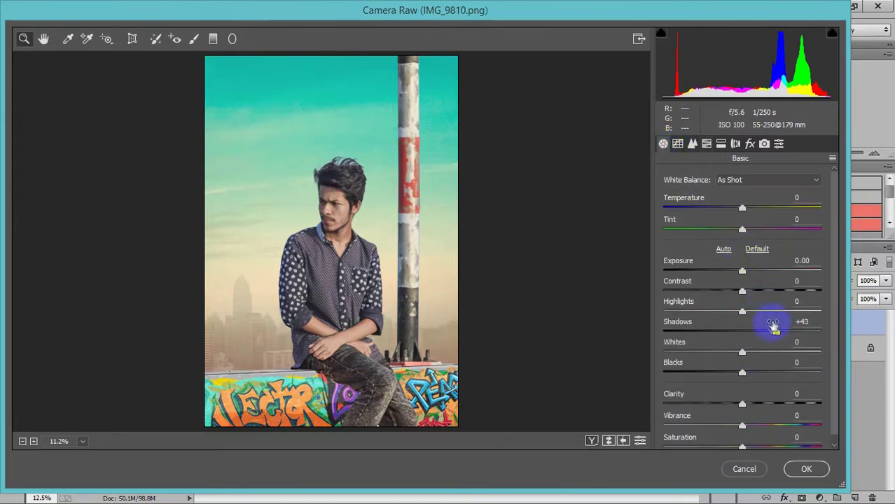
pyautogui.moveTo(745, 373); pyautogui.dragTo(713, 374)
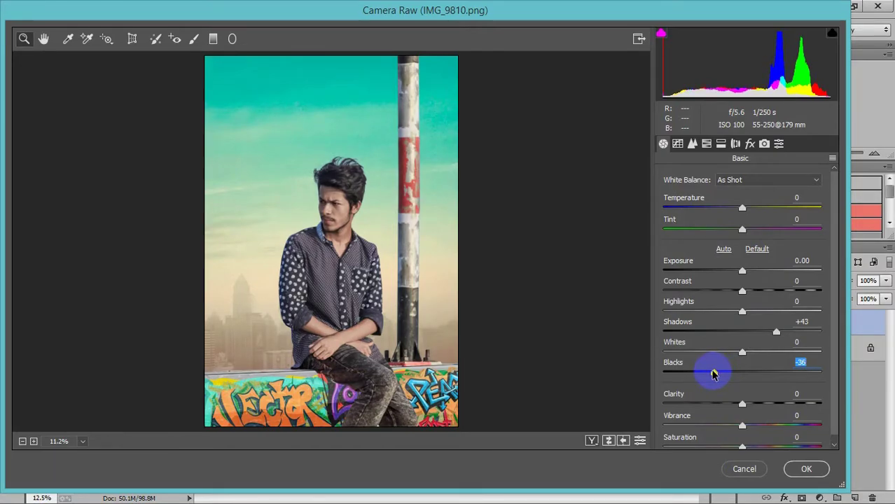
pyautogui.moveTo(713, 374); pyautogui.dragTo(709, 373)
pyautogui.click(719, 372)
pyautogui.moveTo(767, 425); pyautogui.dragTo(771, 410)
pyautogui.doubleClick(770, 419)
pyautogui.moveTo(761, 403); pyautogui.dragTo(770, 405)
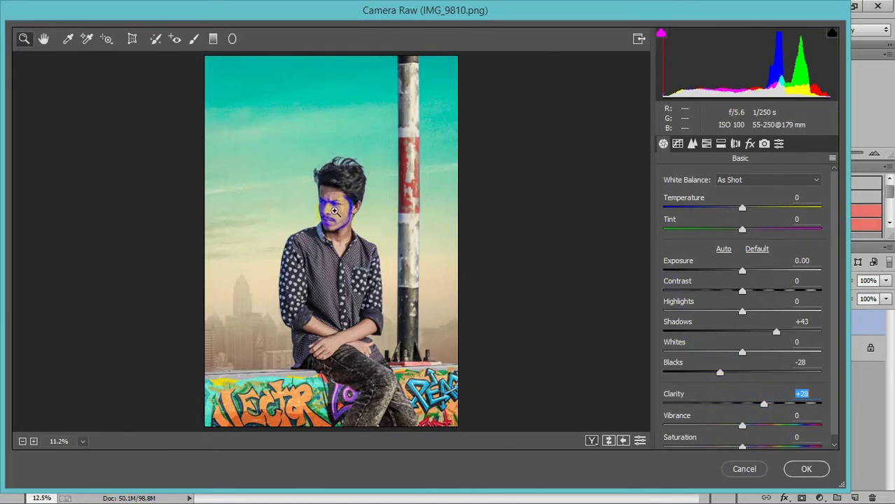
# Apply the Camera Raw grade and duplicate Layer 1 as Layer 1 copy
pyautogui.click(399, 199)
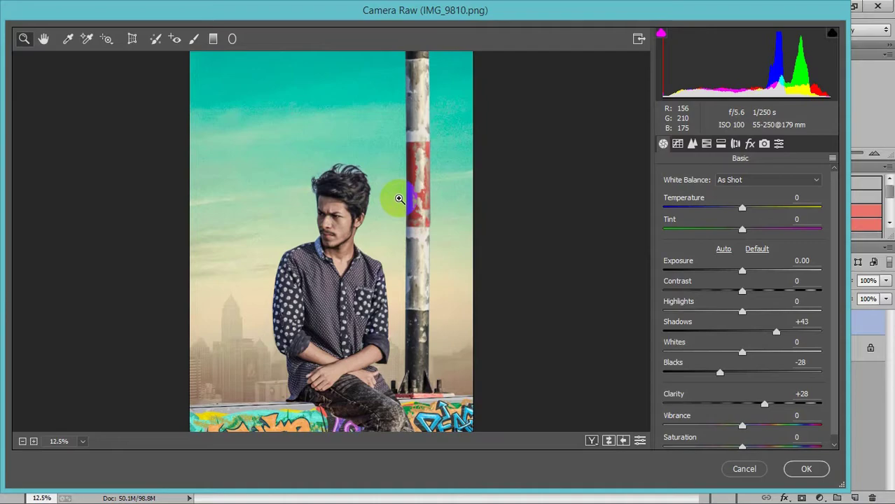
pyautogui.click(803, 468)
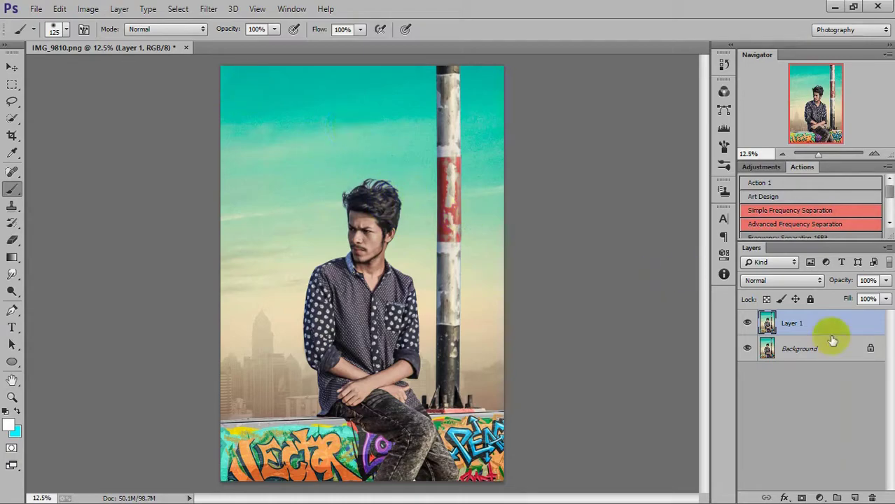
pyautogui.moveTo(833, 324); pyautogui.dragTo(854, 497)
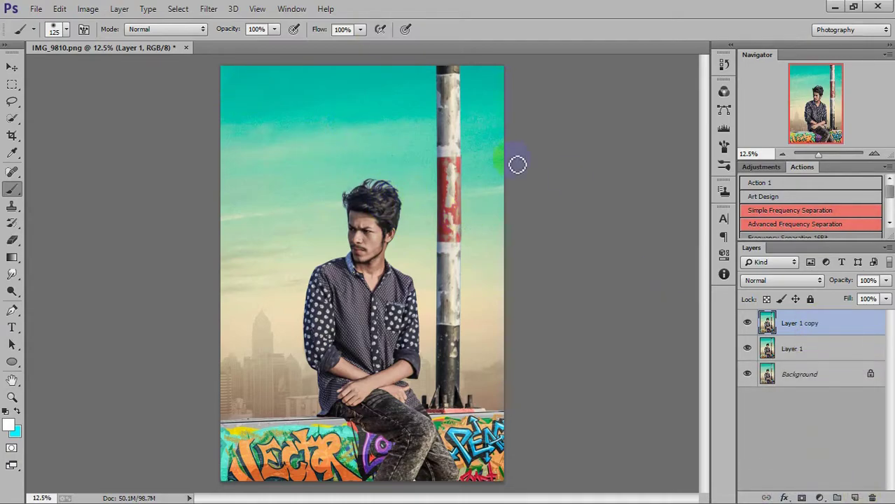
# Apply Imagenomic Portraiture skin smoothing to Layer 1 copy with its default settings
pyautogui.click(213, 10)
pyautogui.moveTo(232, 347)
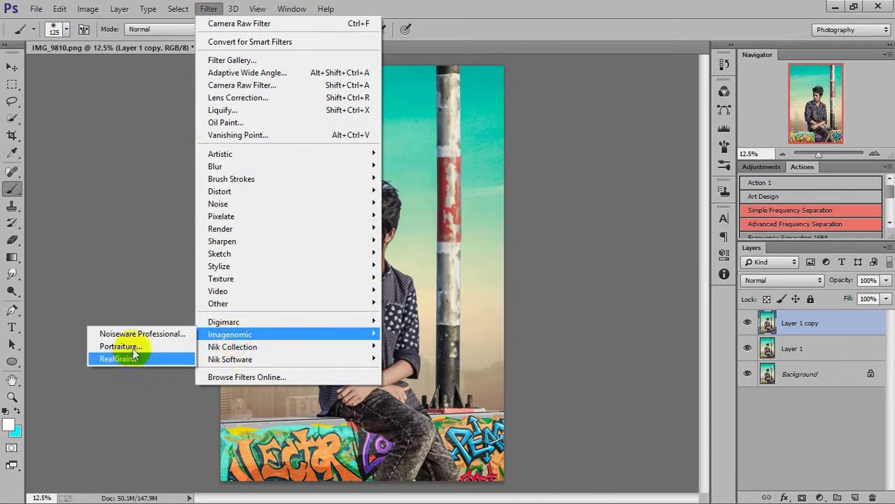
pyautogui.click(106, 345)
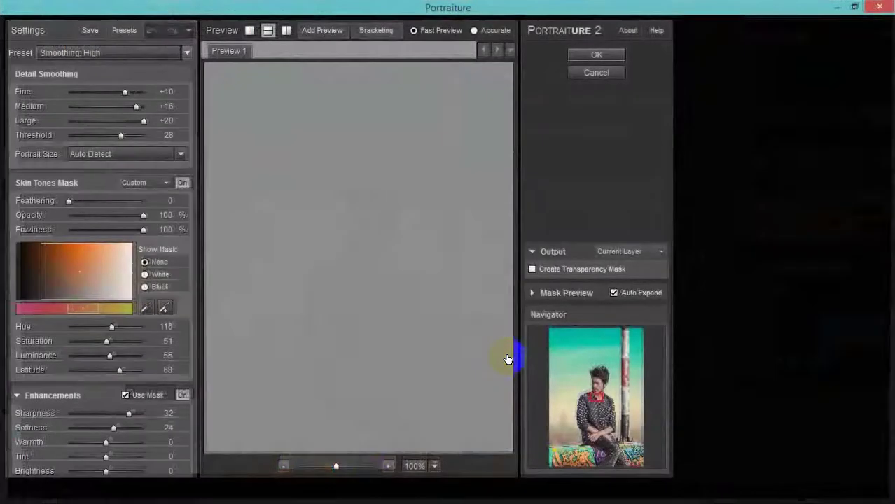
pyautogui.click(789, 50)
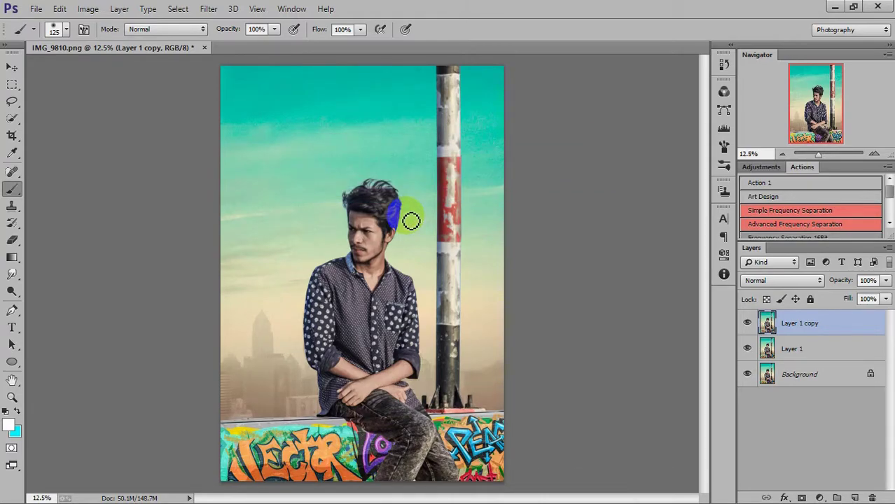
# Add a layer mask to Layer 1 copy and paint a first stroke over the forehead
pyautogui.scroll(3, 411, 223)
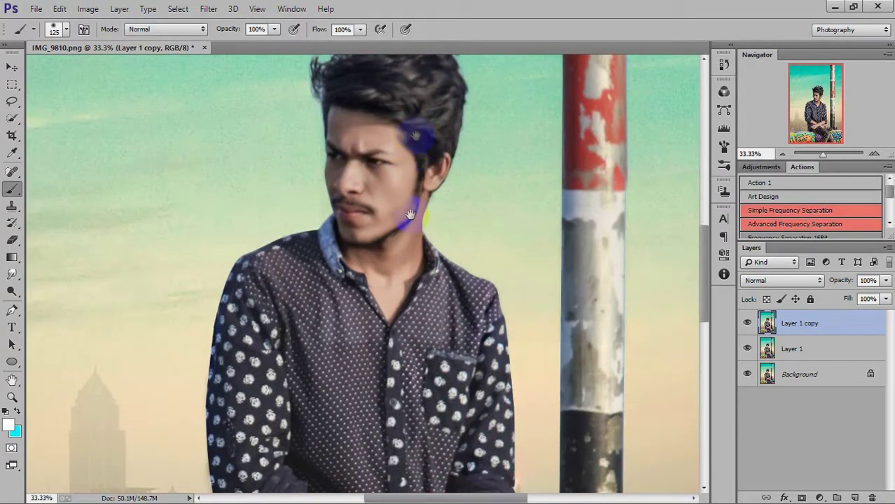
pyautogui.moveTo(420, 136); pyautogui.dragTo(430, 210)
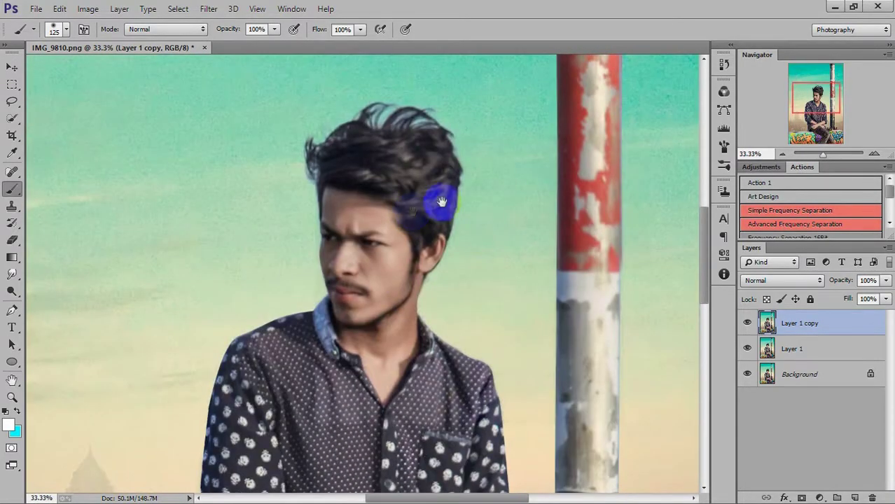
pyautogui.click(801, 498)
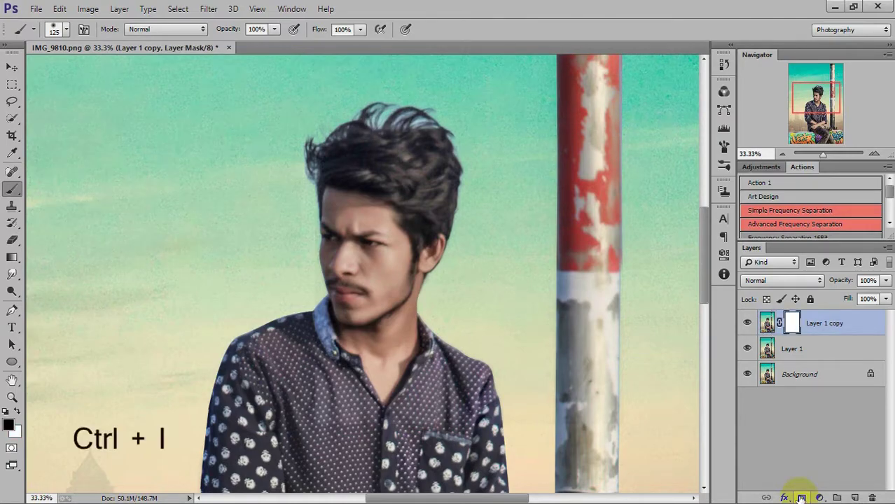
pyautogui.click(17, 413)
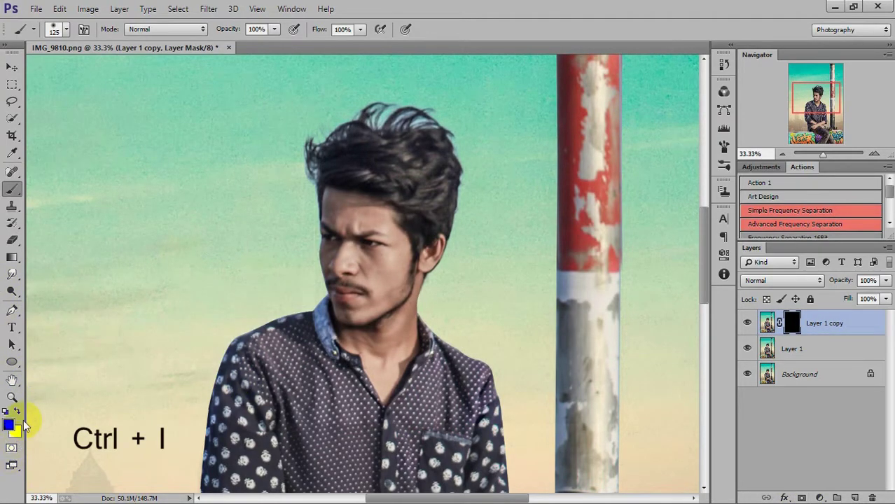
pyautogui.moveTo(420, 194); pyautogui.dragTo(359, 215)
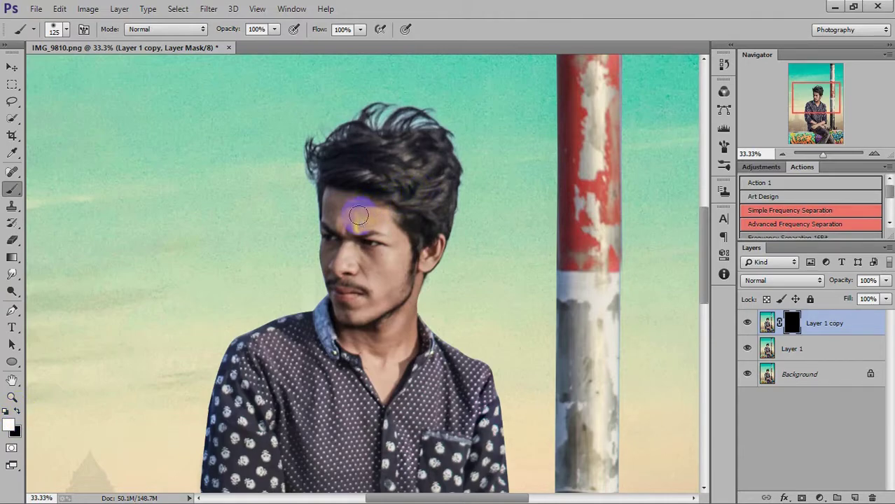
# Set white as the painting colour and reveal smoothing on the forehead and chin-to-neck
pyautogui.click(15, 415)
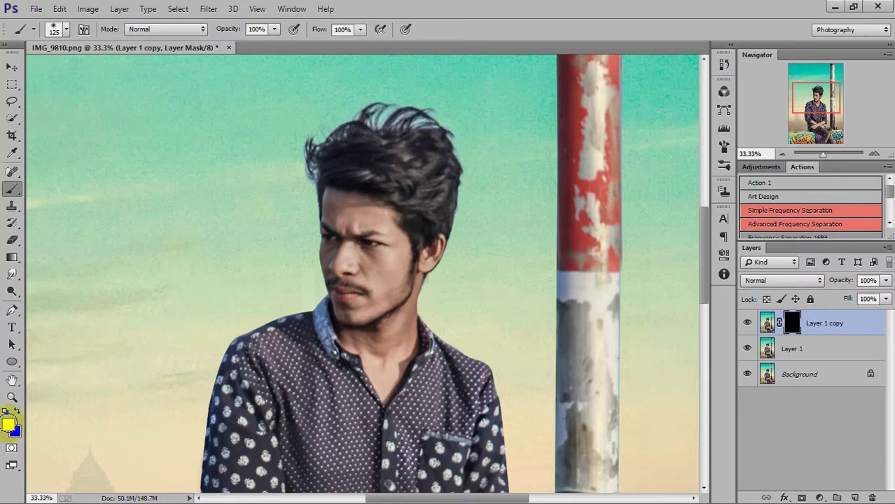
pyautogui.click(11, 427)
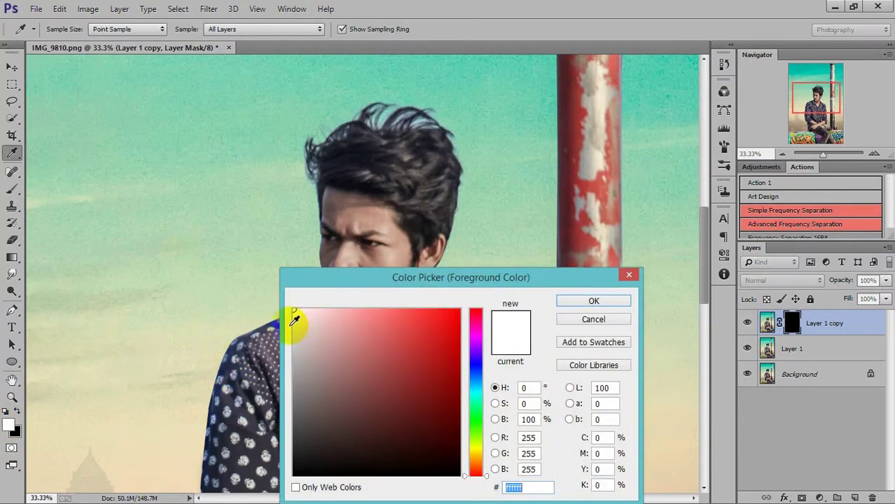
pyautogui.click(599, 301)
pyautogui.moveTo(322, 249); pyautogui.dragTo(369, 214)
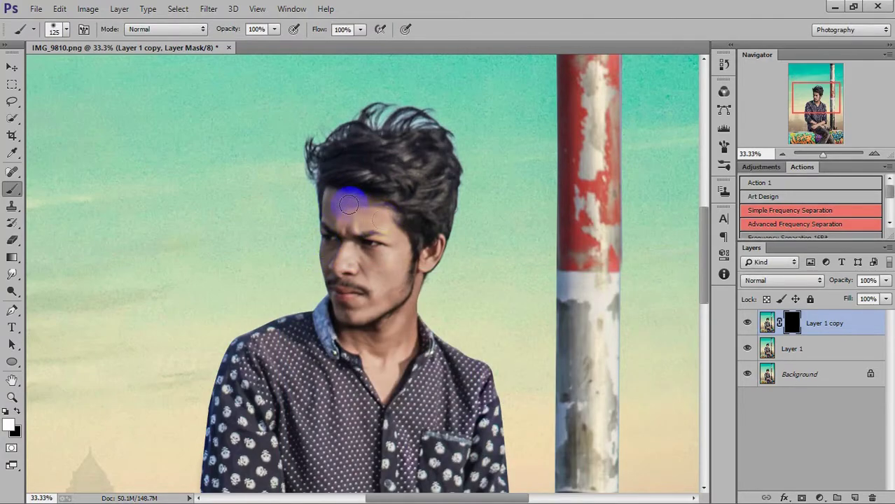
pyautogui.moveTo(372, 300)
pyautogui.mouseDown()
pyautogui.moveTo(374, 326)
pyautogui.moveTo(393, 294)
pyautogui.mouseUp()
# Re-hide the chin in black, then reveal smoothing on nose, neck, both forearms, wrists and hands
pyautogui.press('x')
pyautogui.moveTo(393, 299); pyautogui.dragTo(364, 320)
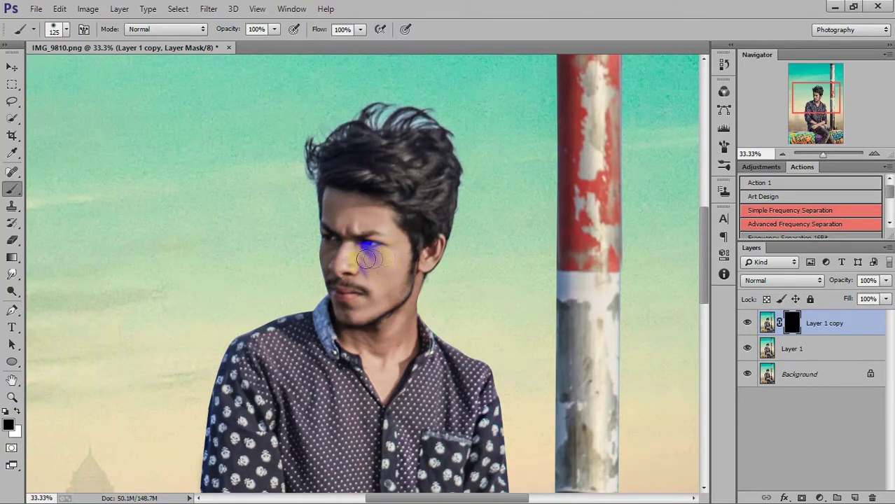
pyautogui.moveTo(350, 257); pyautogui.dragTo(349, 231)
pyautogui.moveTo(357, 327)
pyautogui.mouseDown()
pyautogui.moveTo(382, 342)
pyautogui.moveTo(419, 330)
pyautogui.moveTo(389, 304)
pyautogui.moveTo(419, 350)
pyautogui.mouseUp()
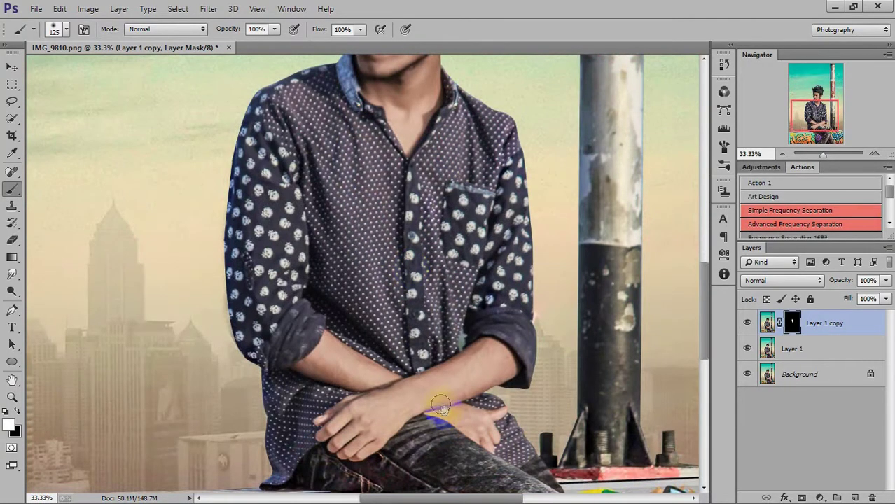
pyautogui.moveTo(440, 404); pyautogui.dragTo(478, 352)
pyautogui.moveTo(393, 373); pyautogui.dragTo(329, 373)
pyautogui.moveTo(424, 414); pyautogui.dragTo(441, 404)
pyautogui.moveTo(378, 418); pyautogui.dragTo(478, 422)
# Pan around the figure and reveal smoothing over the hair and face
pyautogui.moveTo(409, 373); pyautogui.dragTo(496, 257)
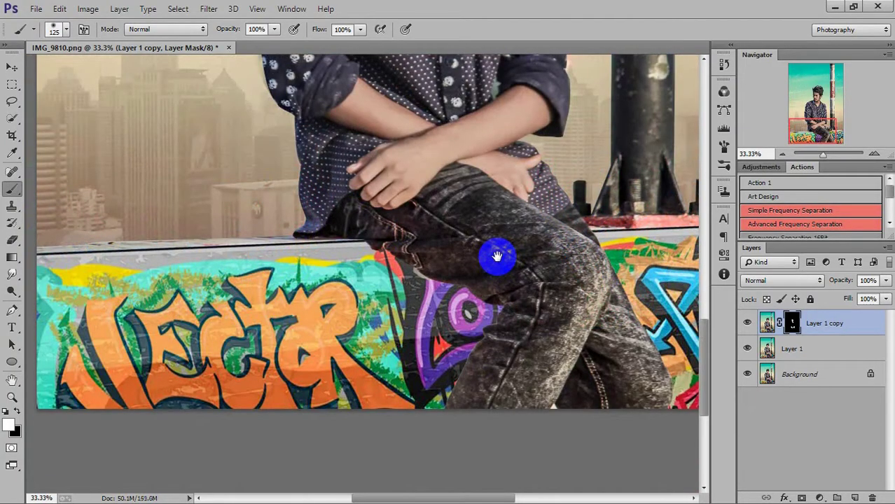
pyautogui.moveTo(539, 242); pyautogui.dragTo(570, 302)
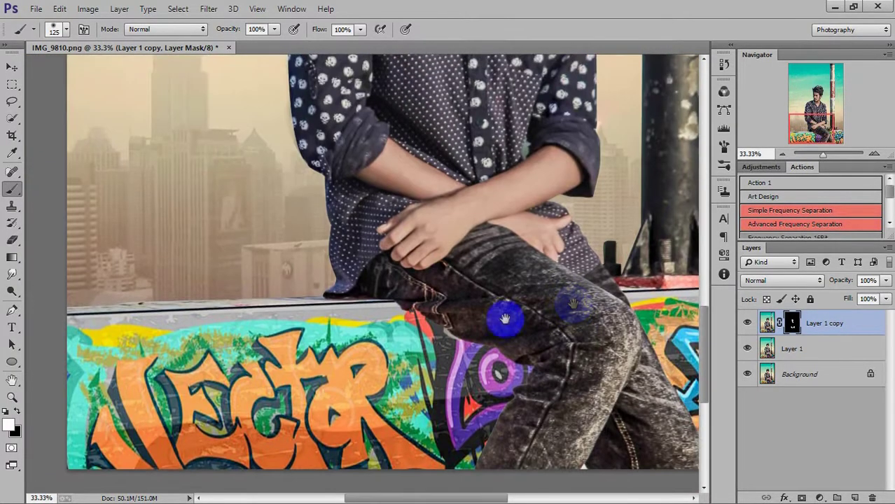
pyautogui.moveTo(523, 263)
pyautogui.mouseDown()
pyautogui.moveTo(519, 396)
pyautogui.moveTo(473, 402)
pyautogui.mouseUp()
pyautogui.moveTo(490, 448)
pyautogui.mouseDown()
pyautogui.moveTo(495, 271)
pyautogui.moveTo(525, 459)
pyautogui.mouseUp()
pyautogui.moveTo(479, 200); pyautogui.dragTo(515, 429)
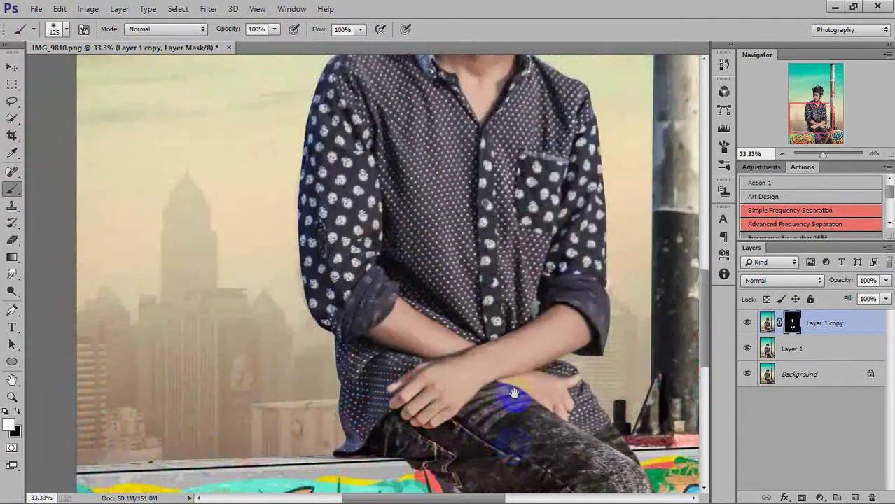
pyautogui.moveTo(466, 214); pyautogui.dragTo(483, 473)
pyautogui.moveTo(425, 145); pyautogui.dragTo(523, 236)
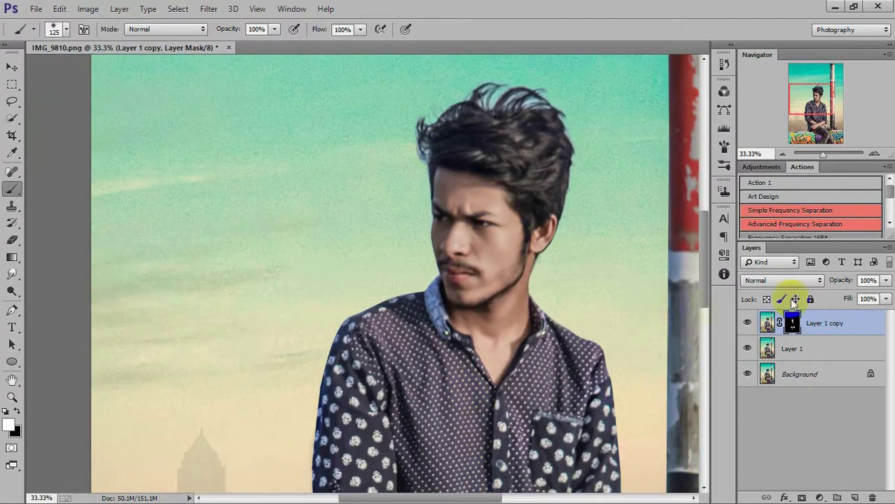
# Flatten the image, duplicate it as Layer 1 with Ctrl+J, and launch Nik Viveza 2
pyautogui.click(885, 249)
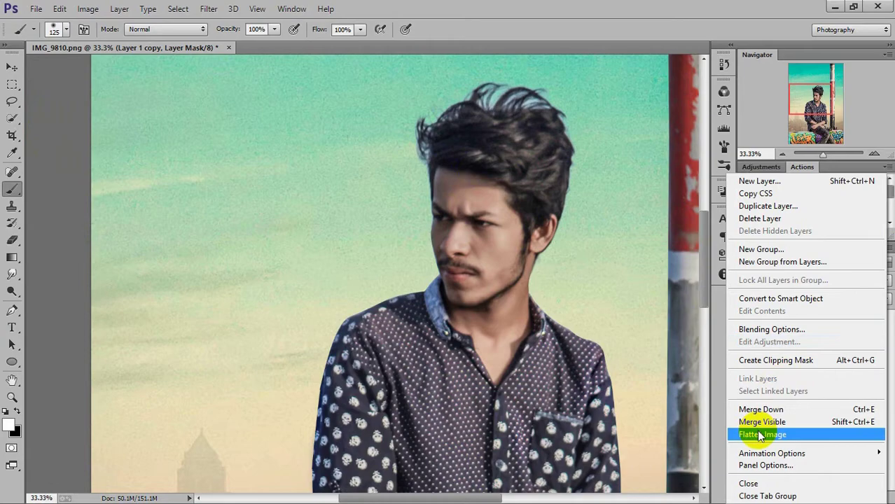
pyautogui.click(758, 431)
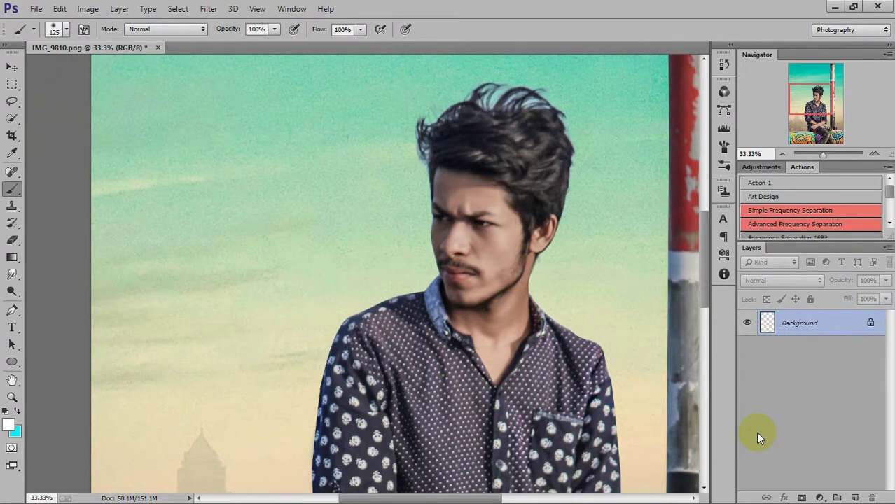
pyautogui.hotkey('ctrl', 'j')
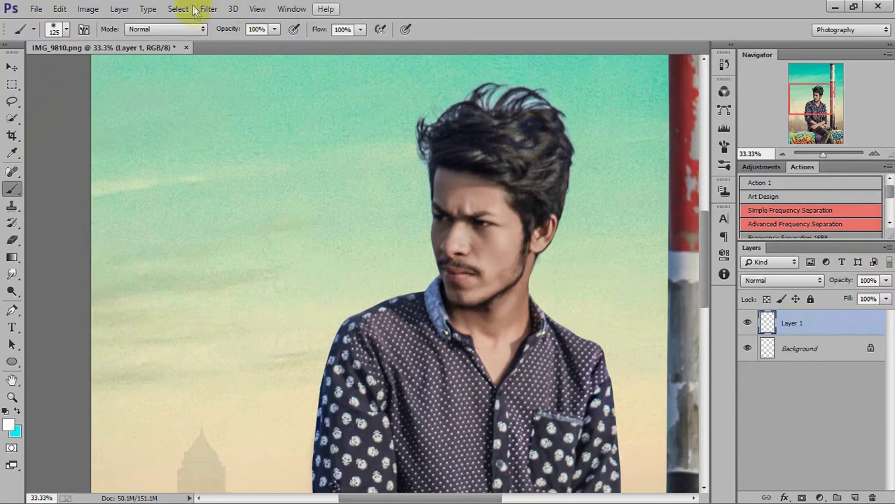
pyautogui.click(208, 10)
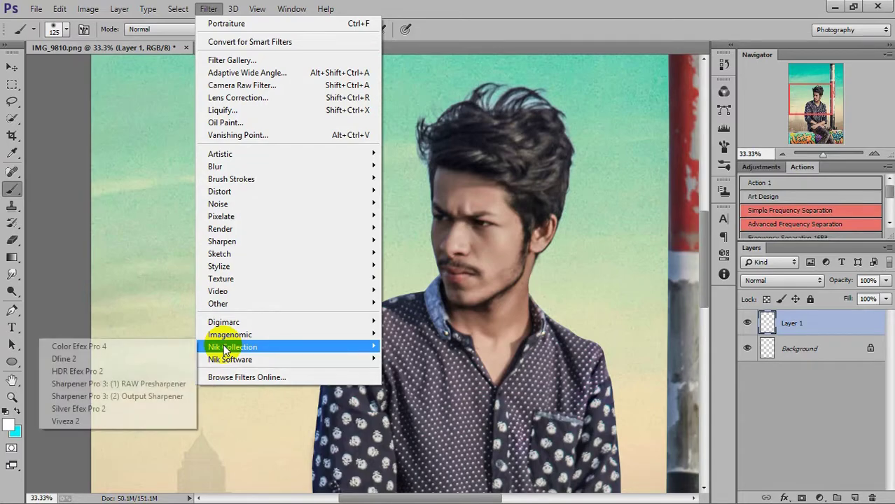
pyautogui.moveTo(233, 348)
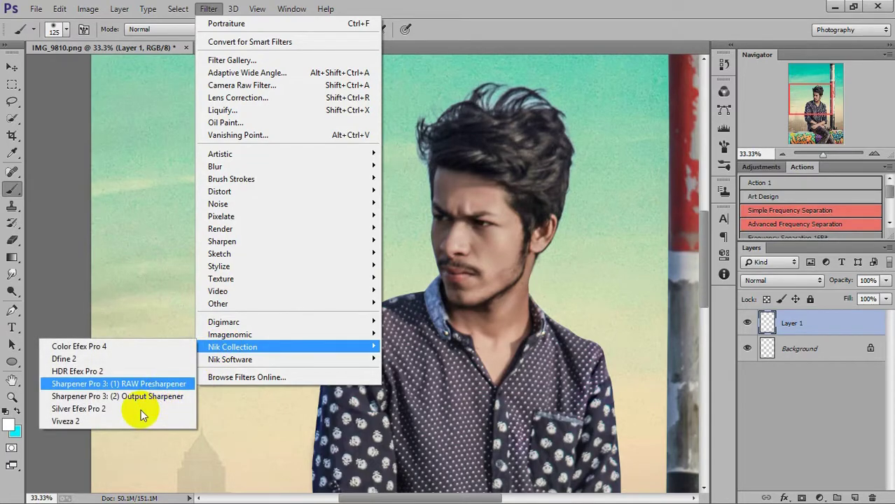
pyautogui.click(135, 420)
# Add a Viveza control point on the man's face and raise its brightness
pyautogui.click(393, 299)
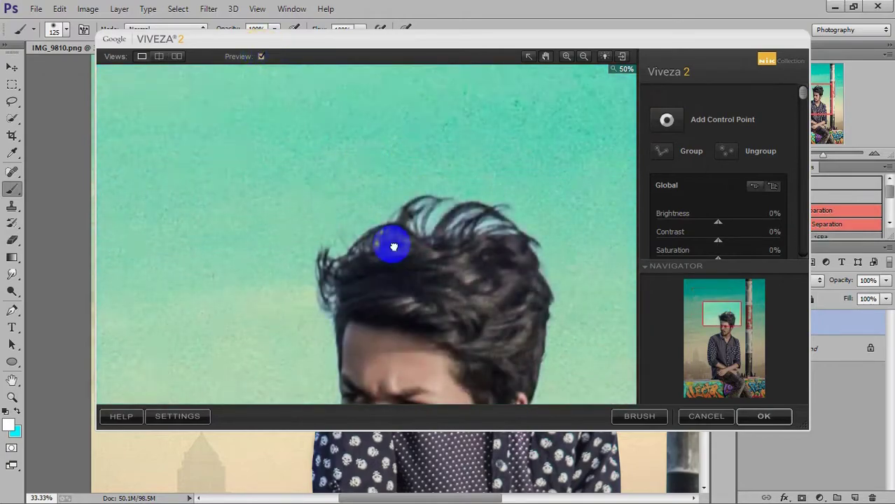
pyautogui.moveTo(485, 274)
pyautogui.mouseDown()
pyautogui.moveTo(394, 245)
pyautogui.moveTo(443, 282)
pyautogui.moveTo(413, 188)
pyautogui.mouseUp()
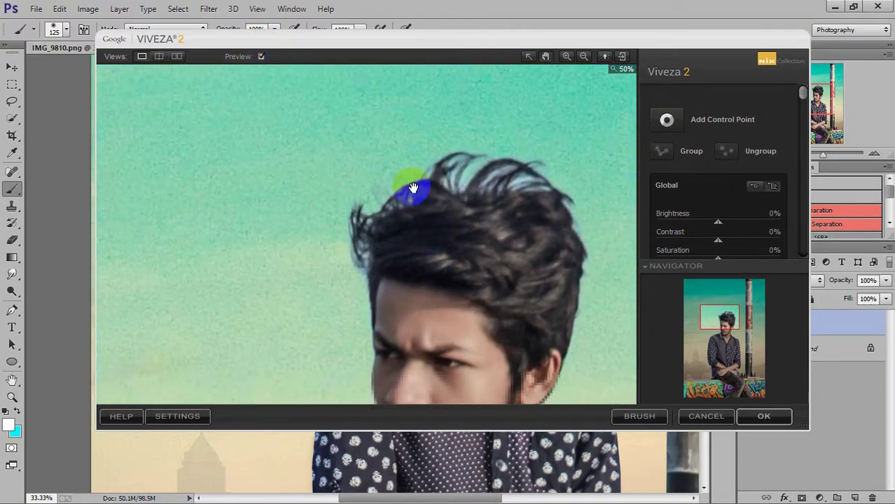
pyautogui.moveTo(439, 231); pyautogui.dragTo(423, 189)
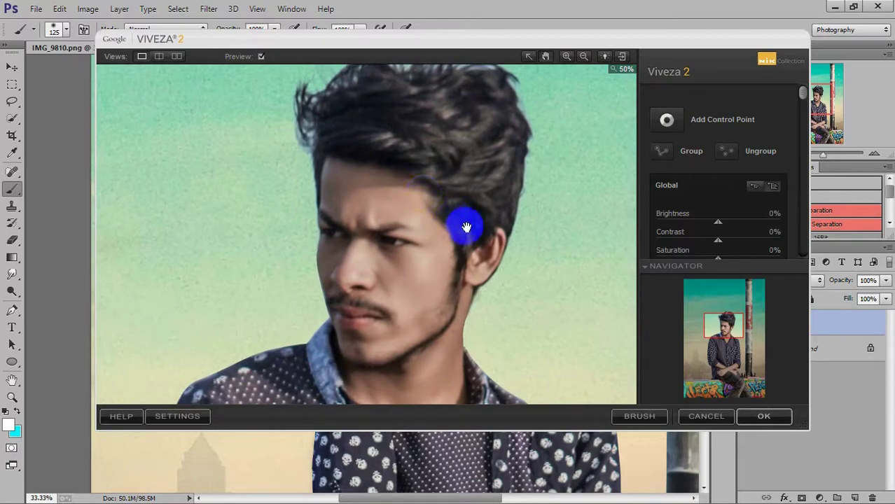
pyautogui.click(666, 120)
pyautogui.click(329, 239)
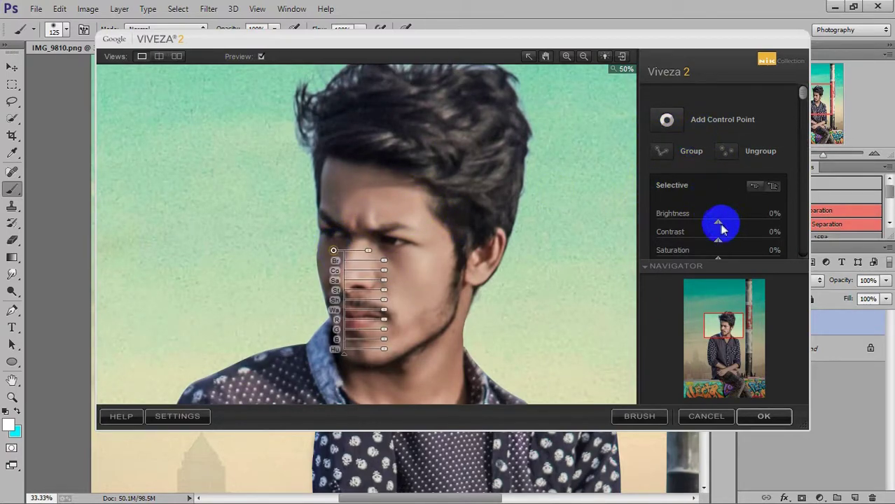
pyautogui.moveTo(719, 223); pyautogui.dragTo(724, 221)
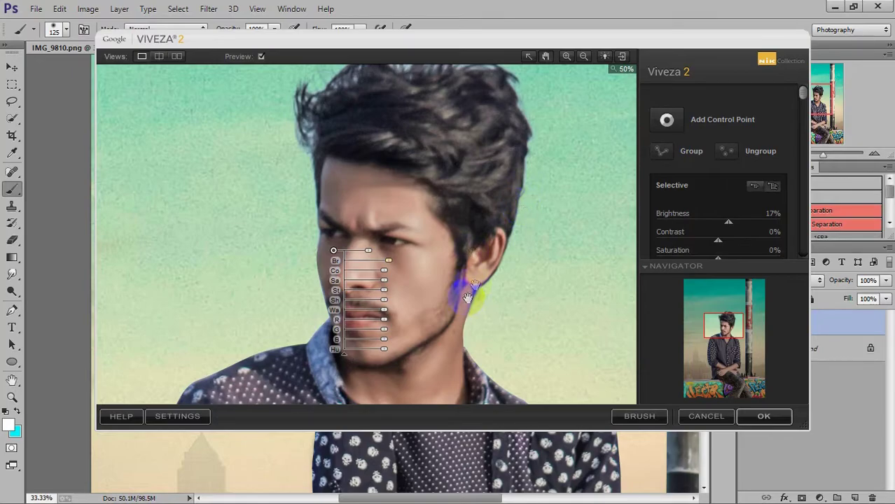
# Add a brightening control point on the neck and apply the Viveza 2 result
pyautogui.moveTo(499, 304); pyautogui.dragTo(470, 124)
pyautogui.moveTo(549, 113); pyautogui.dragTo(669, 121)
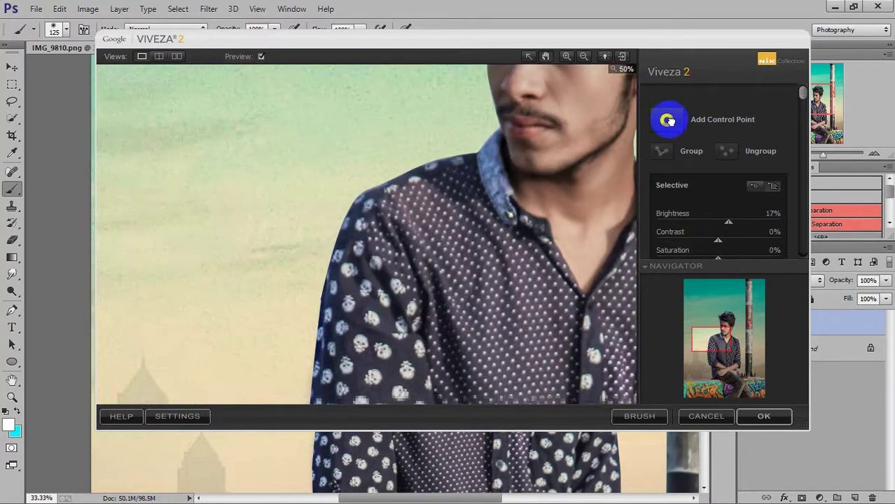
pyautogui.click(560, 203)
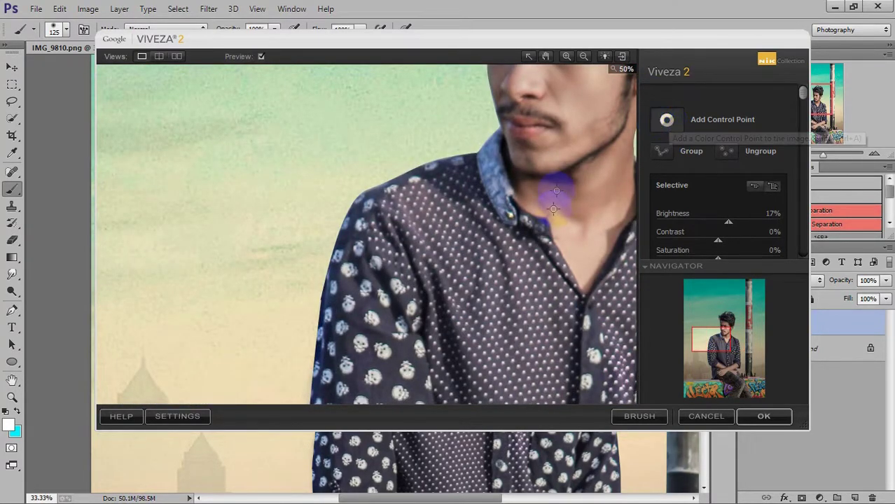
pyautogui.moveTo(716, 223); pyautogui.dragTo(729, 220)
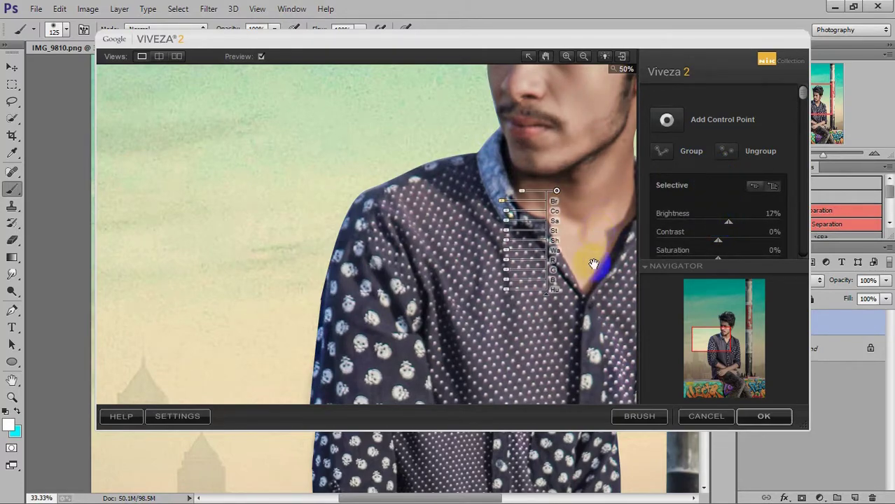
pyautogui.moveTo(585, 310); pyautogui.dragTo(599, 259)
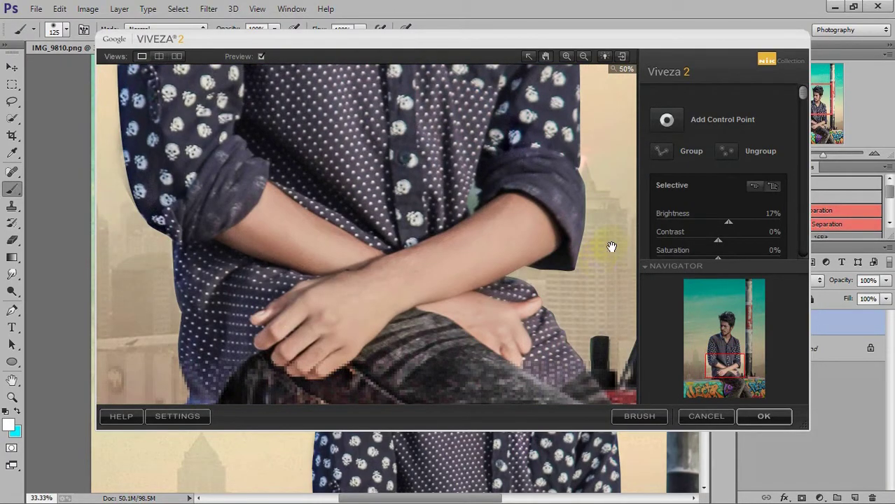
pyautogui.click(760, 417)
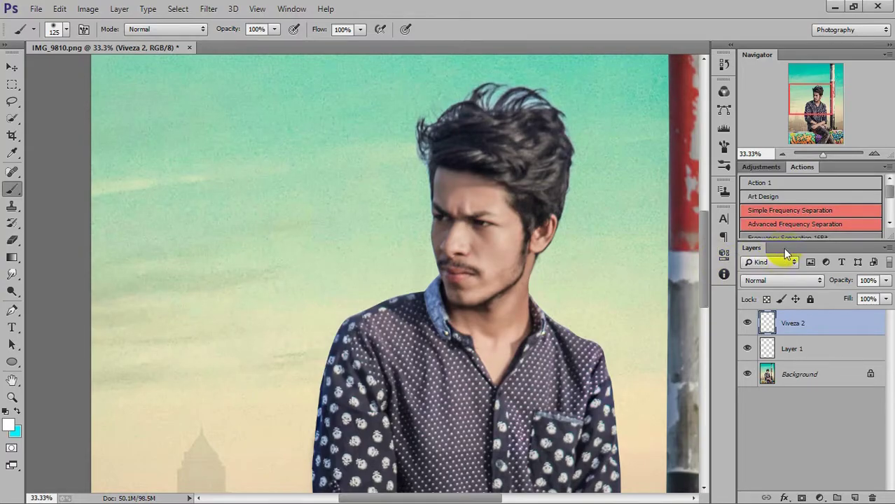
# Zoom out, flatten the image into Background, and duplicate it as Layer 1
pyautogui.hotkey('ctrl', '-')
pyautogui.hotkey('ctrl', '-')
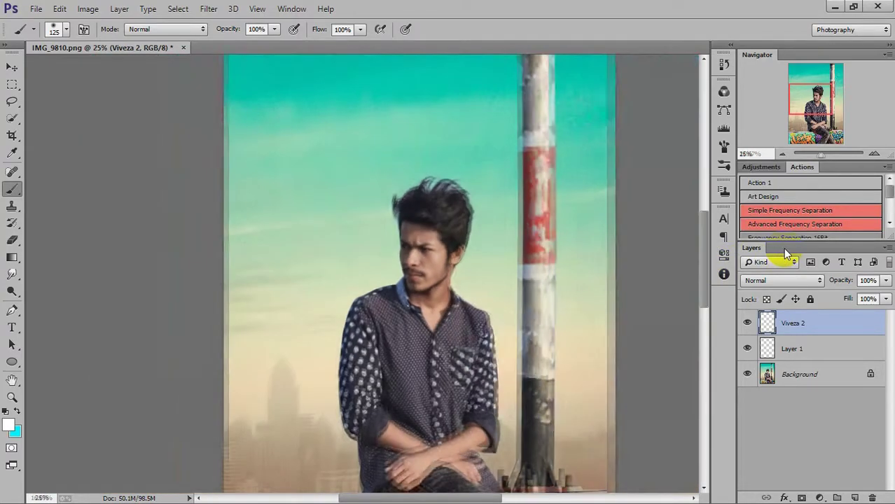
pyautogui.hotkey('ctrl', '-')
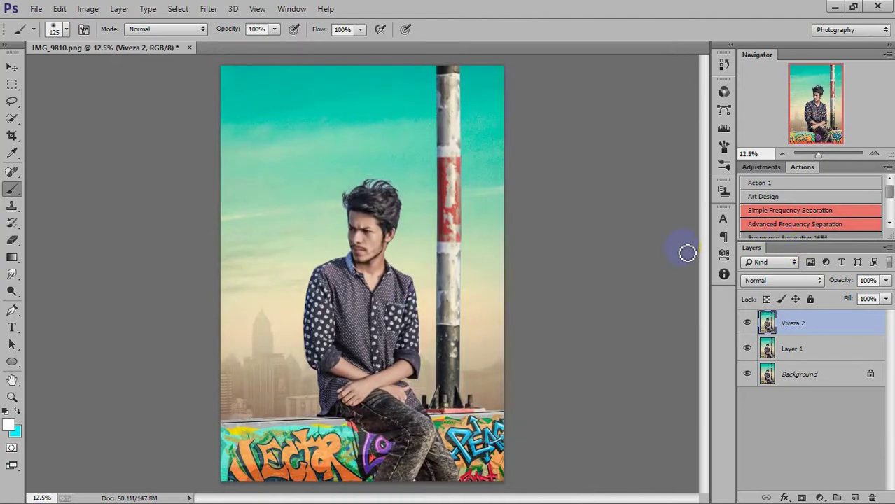
pyautogui.click(888, 248)
pyautogui.click(743, 431)
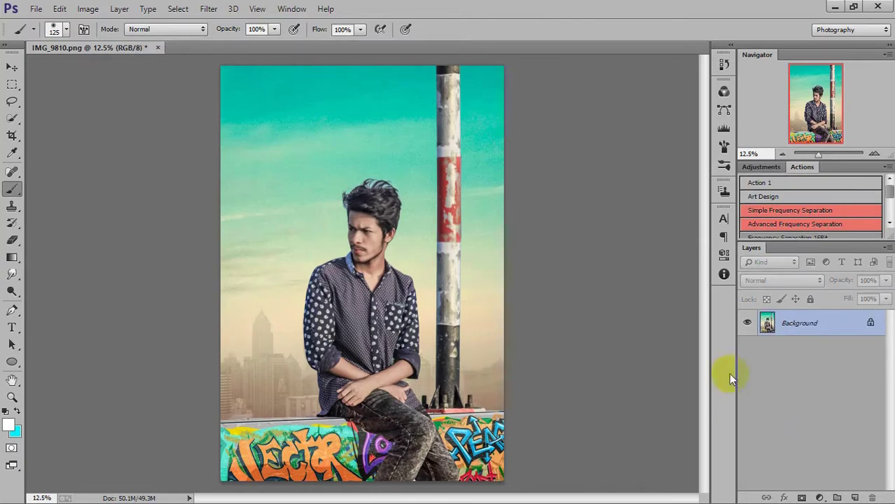
pyautogui.hotkey('ctrl', 'j')
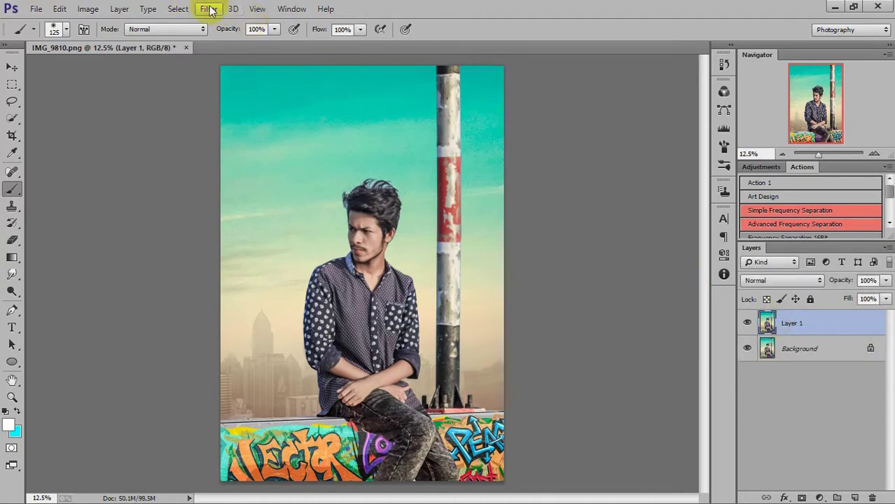
pyautogui.click(210, 10)
pyautogui.click(270, 84)
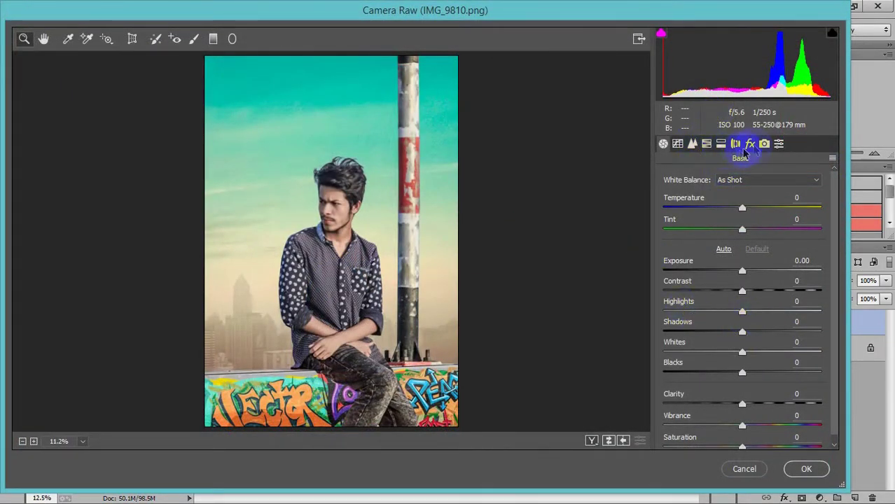
# Apply a Camera Raw post-crop vignette: amount -51, midpoint 15, roundness +96, feather 97
pyautogui.click(750, 144)
pyautogui.moveTo(728, 363); pyautogui.dragTo(693, 360)
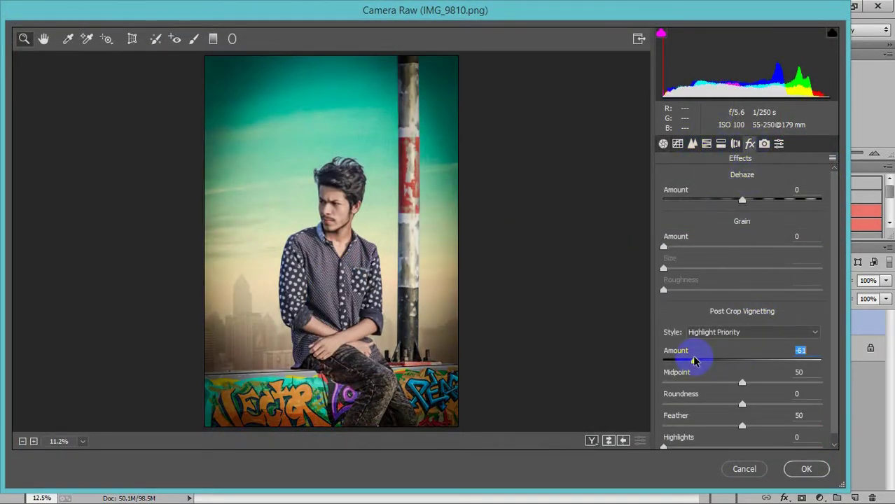
pyautogui.moveTo(742, 382); pyautogui.dragTo(698, 383)
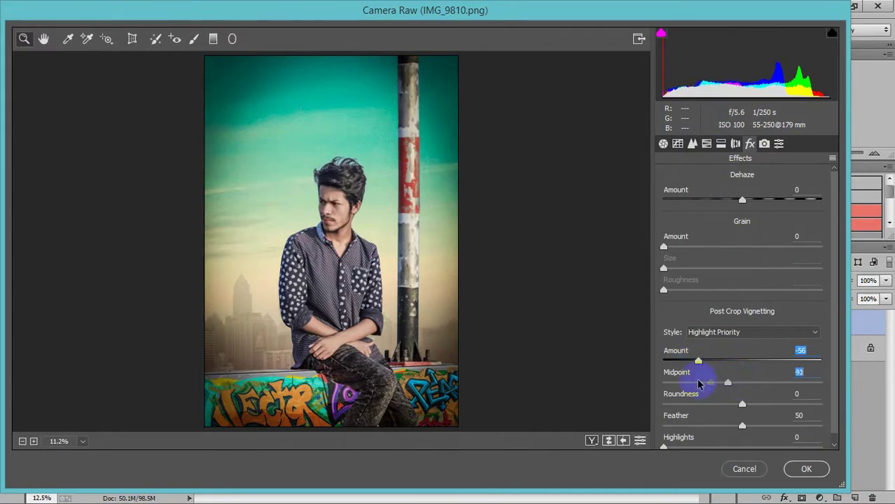
pyautogui.click(717, 398)
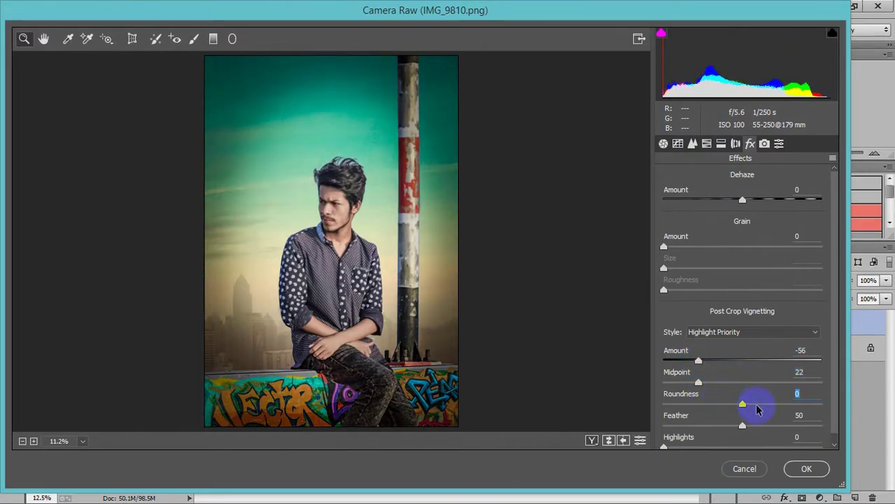
pyautogui.moveTo(717, 398); pyautogui.dragTo(807, 428)
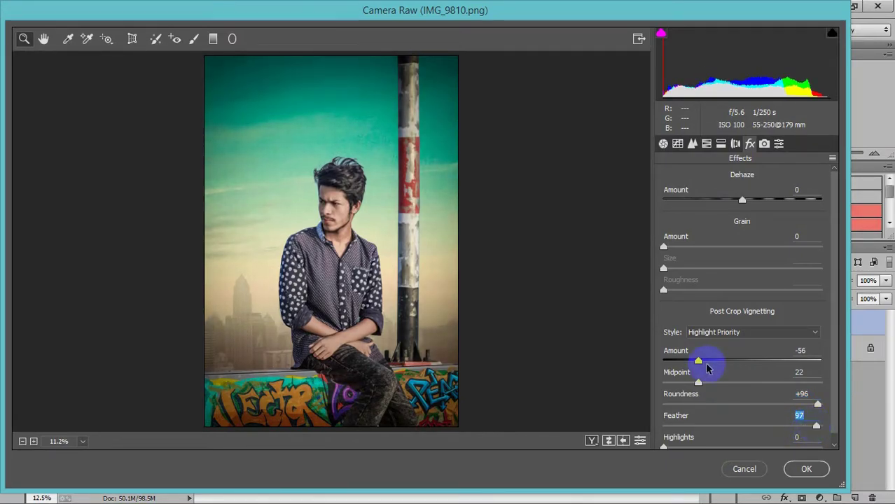
pyautogui.moveTo(676, 383)
pyautogui.mouseDown()
pyautogui.moveTo(665, 383)
pyautogui.moveTo(687, 383)
pyautogui.moveTo(708, 362)
pyautogui.moveTo(698, 362)
pyautogui.mouseUp()
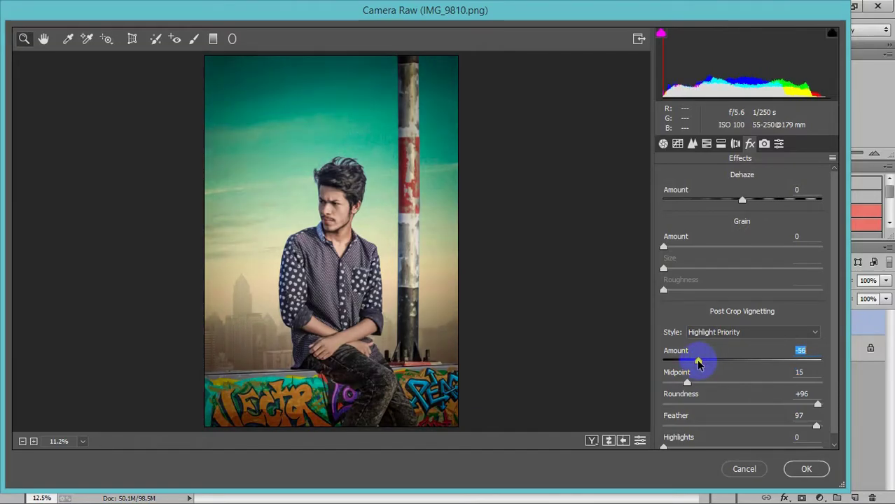
pyautogui.click(804, 469)
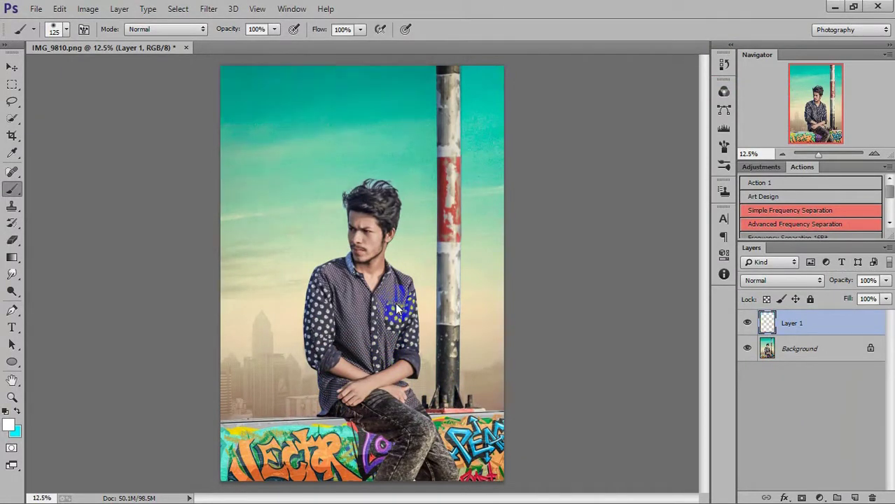
# Mask the vignette off the man's hands and face with a size-175 brush, then flatten
pyautogui.click(802, 497)
pyautogui.click(10, 187)
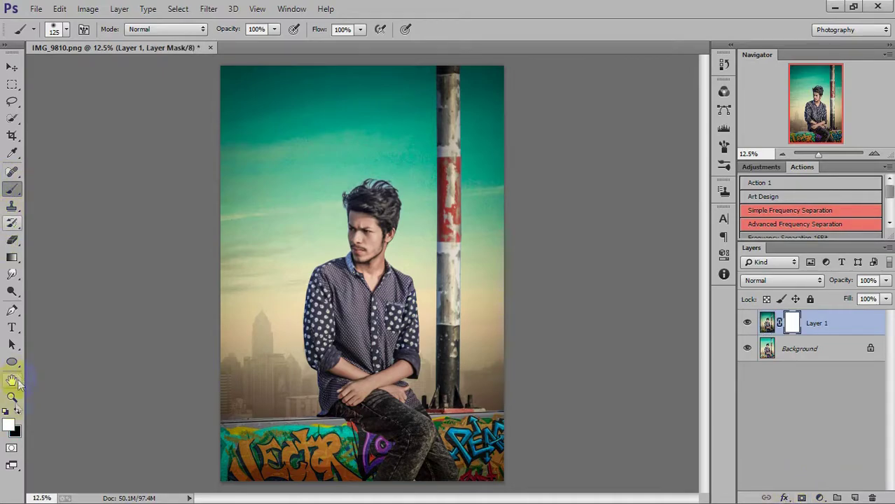
pyautogui.moveTo(408, 365); pyautogui.dragTo(378, 392)
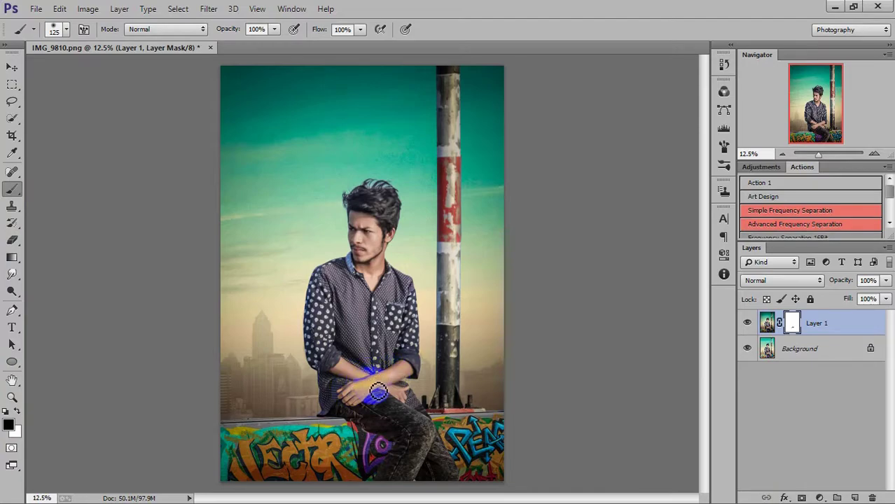
pyautogui.press(']')
pyautogui.press(']')
pyautogui.moveTo(378, 392)
pyautogui.mouseDown()
pyautogui.moveTo(364, 404)
pyautogui.moveTo(354, 376)
pyautogui.moveTo(333, 360)
pyautogui.moveTo(381, 388)
pyautogui.moveTo(397, 368)
pyautogui.moveTo(414, 371)
pyautogui.moveTo(406, 370)
pyautogui.mouseUp()
pyautogui.moveTo(393, 245)
pyautogui.mouseDown()
pyautogui.moveTo(380, 242)
pyautogui.moveTo(378, 266)
pyautogui.moveTo(361, 235)
pyautogui.moveTo(371, 197)
pyautogui.moveTo(364, 222)
pyautogui.moveTo(377, 269)
pyautogui.moveTo(421, 299)
pyautogui.mouseUp()
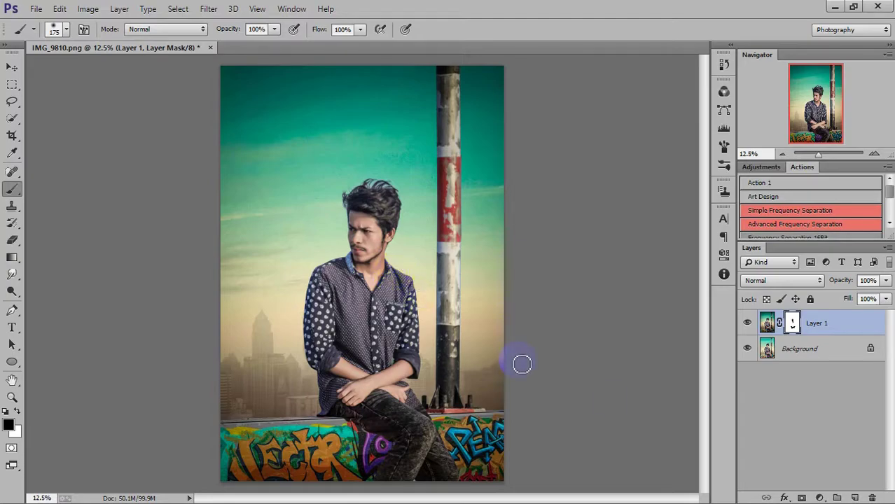
pyautogui.click(802, 498)
pyautogui.hotkey('ctrl', 'e')
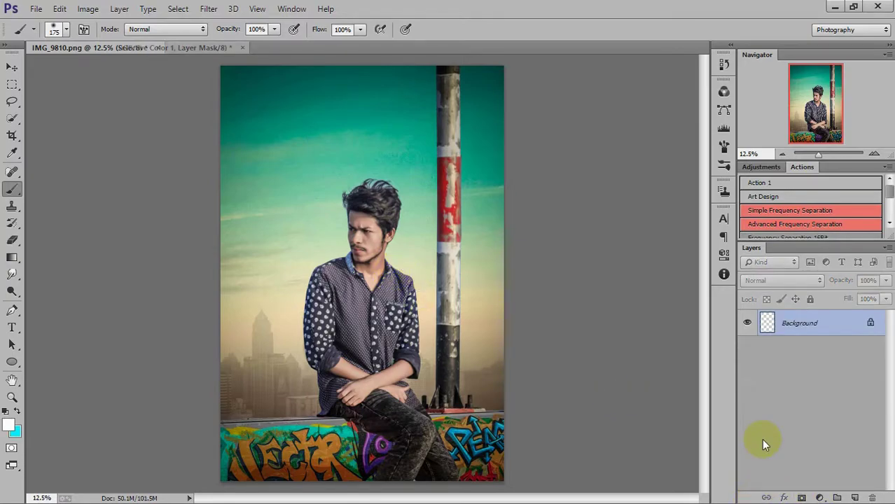
# Save as IMG_9810.jpg on the Desktop in JPEG format at quality 12 (Maximum)
pyautogui.click(36, 9)
pyautogui.click(60, 132)
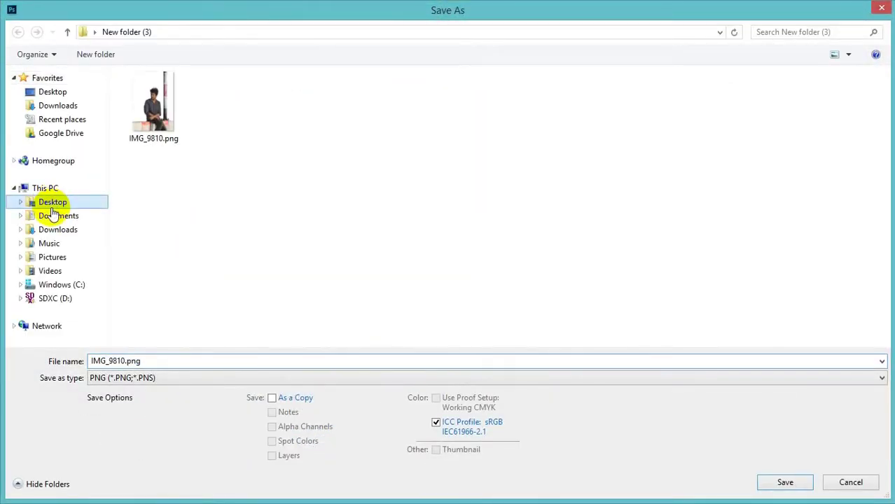
pyautogui.click(52, 203)
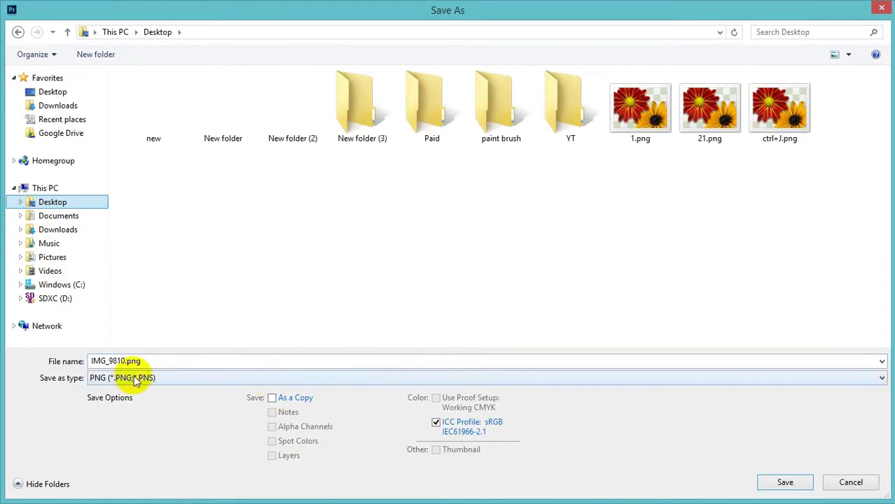
pyautogui.click(135, 380)
pyautogui.click(133, 252)
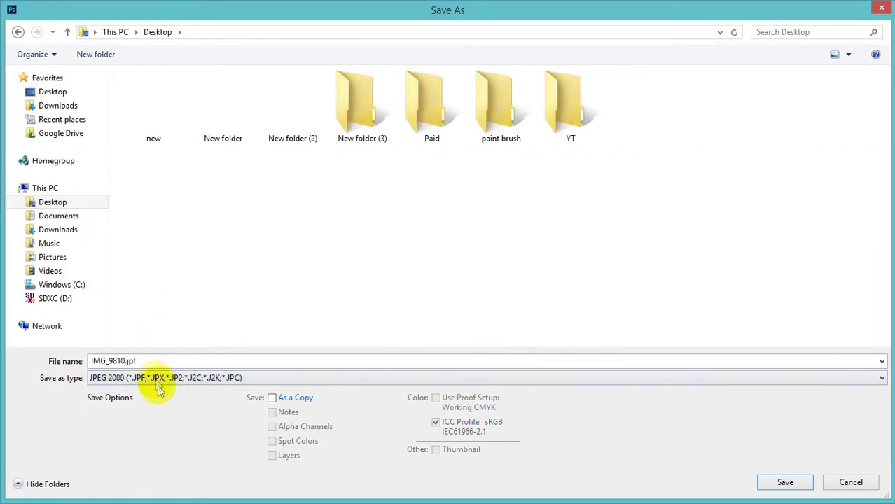
pyautogui.click(158, 382)
pyautogui.click(120, 240)
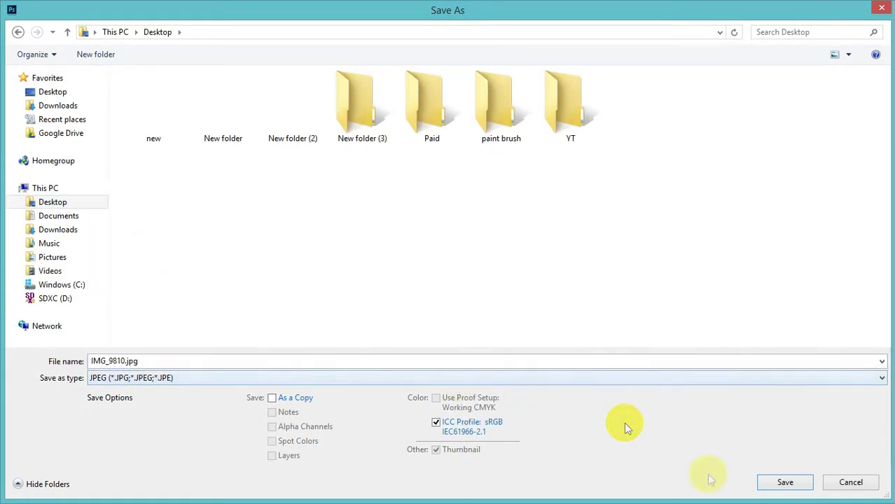
pyautogui.click(777, 483)
pyautogui.click(478, 182)
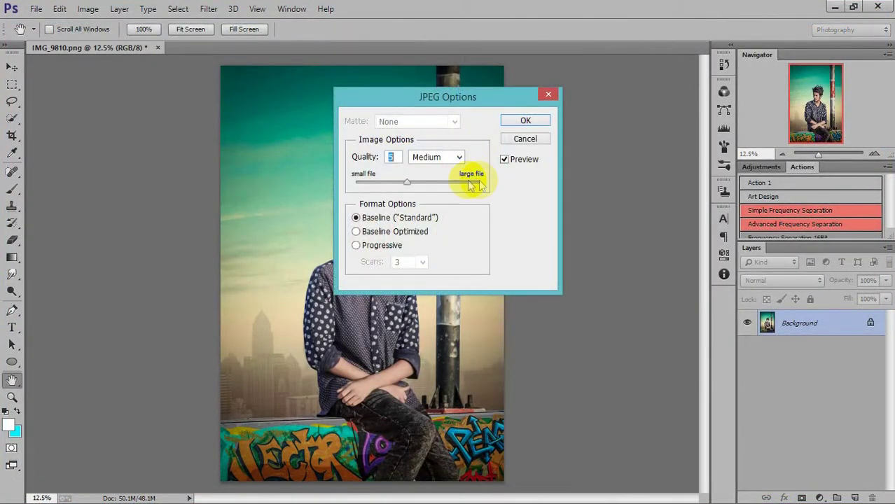
pyautogui.click(525, 121)
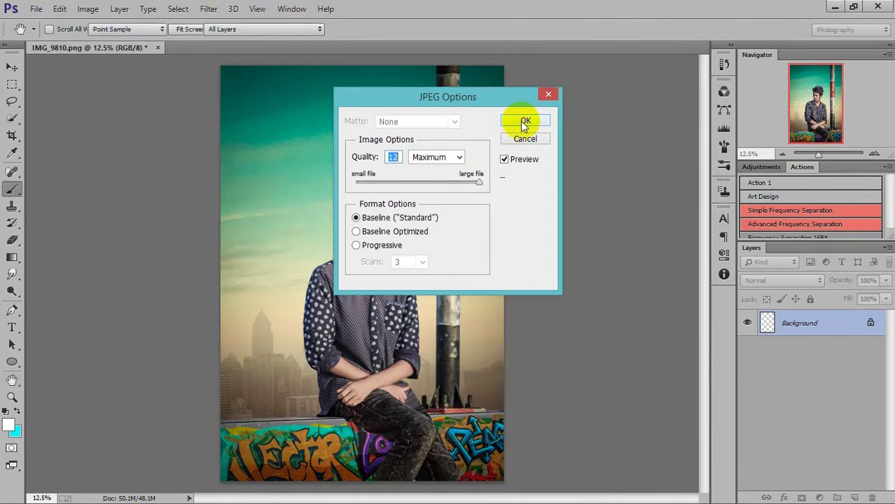